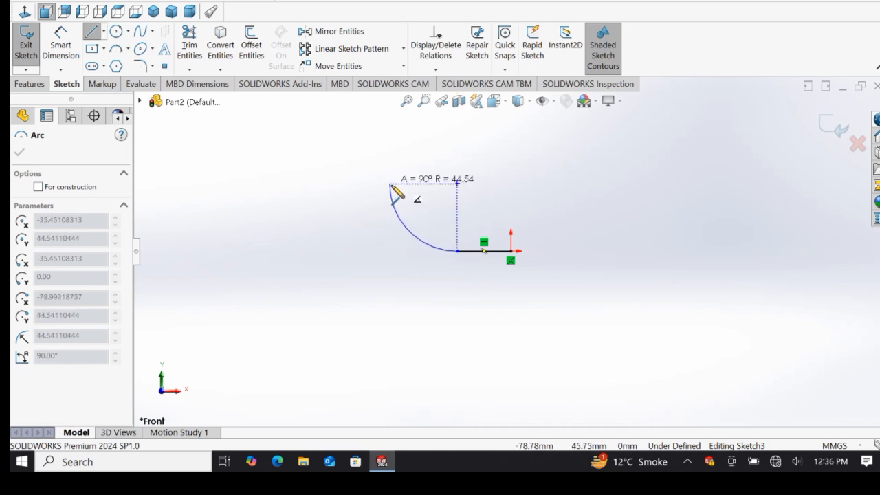
Step: Sketch a 90° tangent arc of about 43 mm radius from the horizontal line's free end, continued by a vertical line upward
{"action": "left_click", "coordinate": [391, 185]}
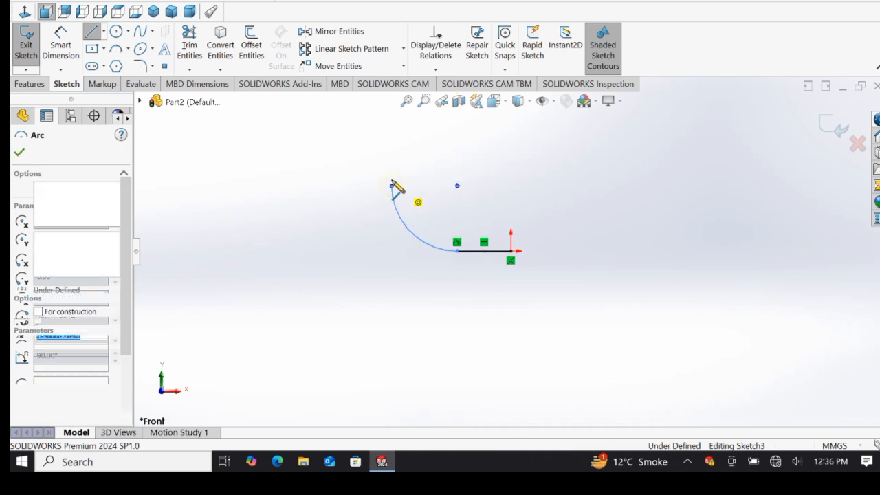
{"action": "left_click", "coordinate": [392, 140]}
{"action": "key", "text": "Escape"}
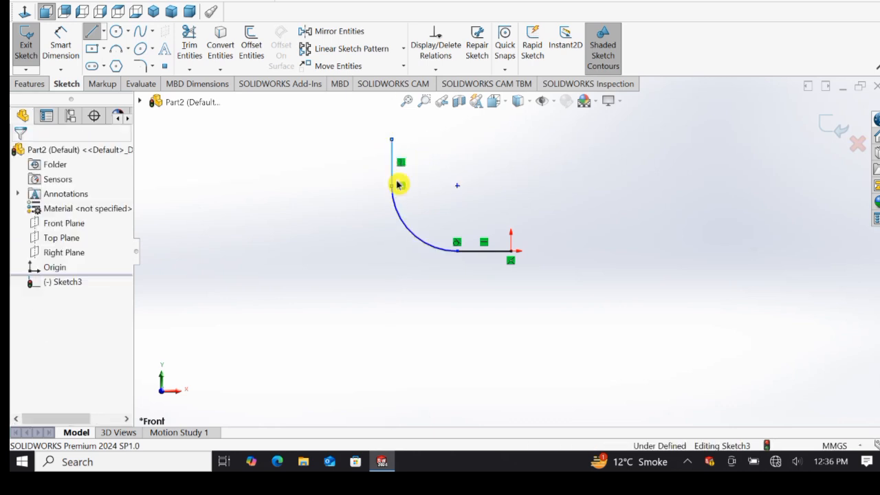
Step: Dimension the horizontal line from the origin at 150 mm
{"action": "left_click", "coordinate": [59, 46]}
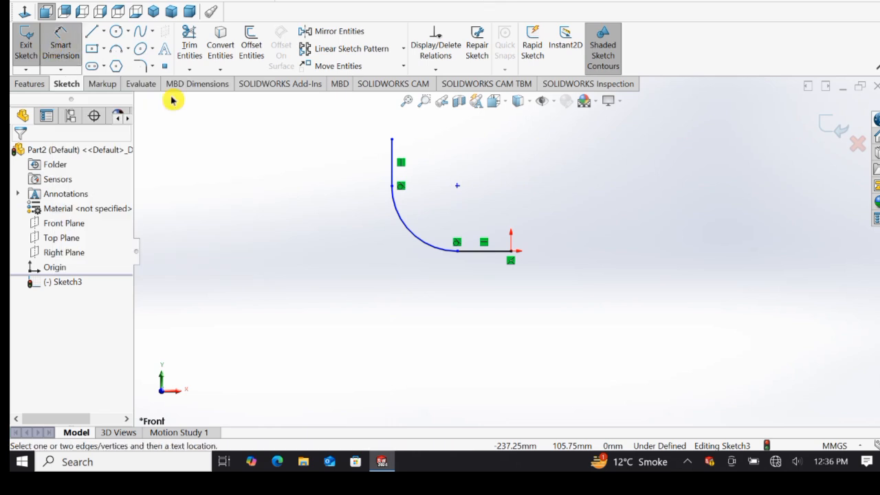
{"action": "left_click", "coordinate": [471, 253]}
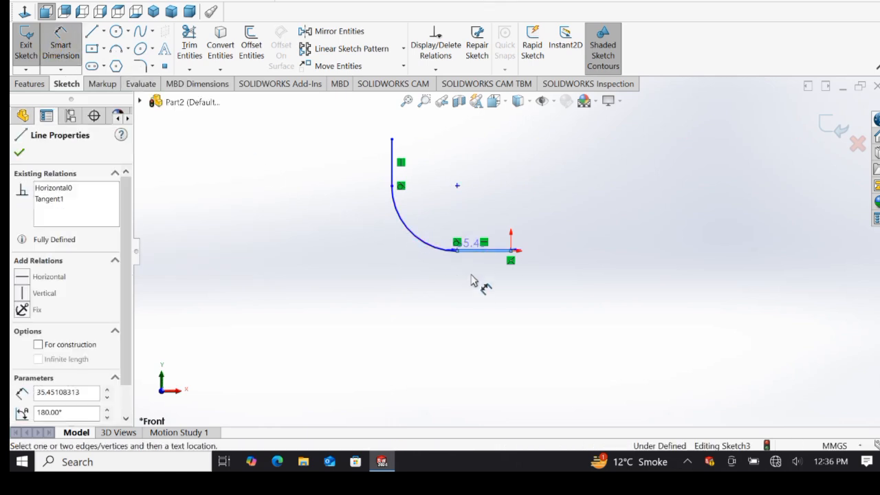
{"action": "left_click", "coordinate": [471, 275]}
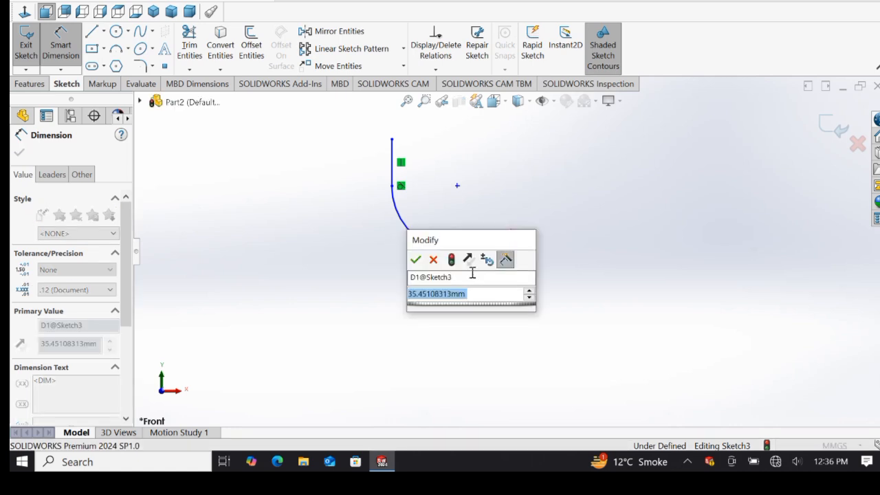
{"action": "type", "text": "150"}
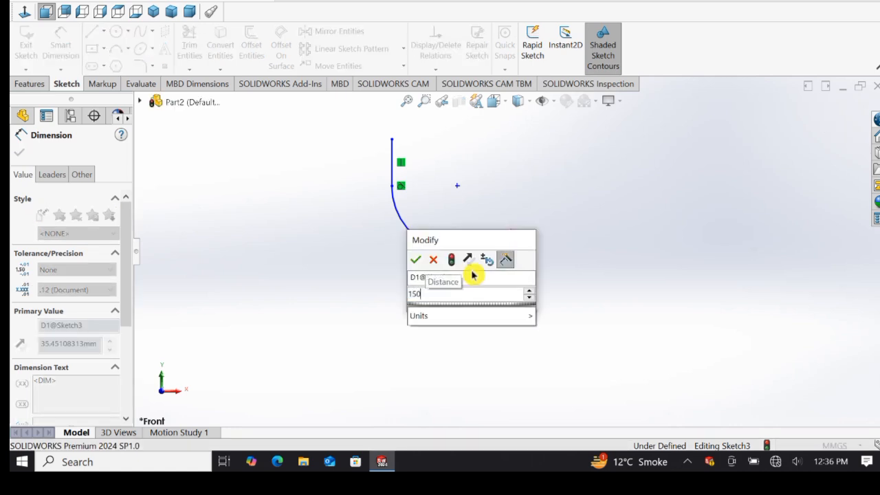
{"action": "key", "text": "Return"}
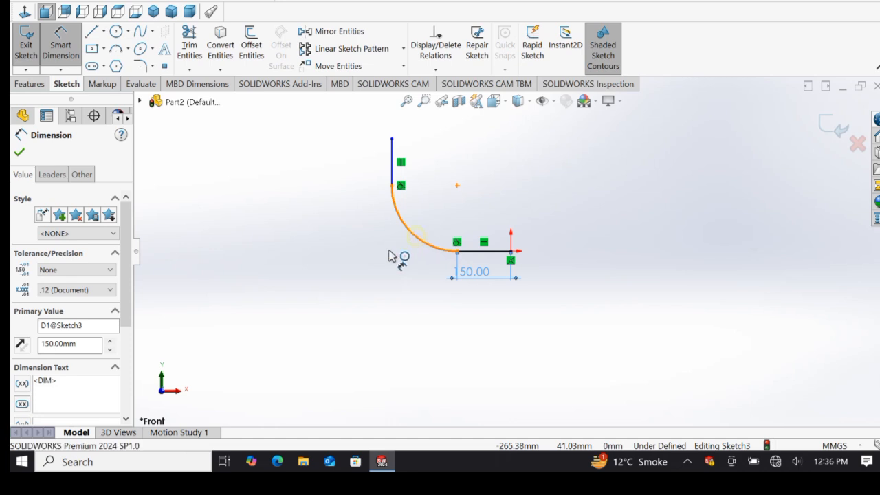
Step: Dimension the arc's radius at 260 mm
{"action": "left_click", "coordinate": [415, 240]}
{"action": "left_click", "coordinate": [381, 263]}
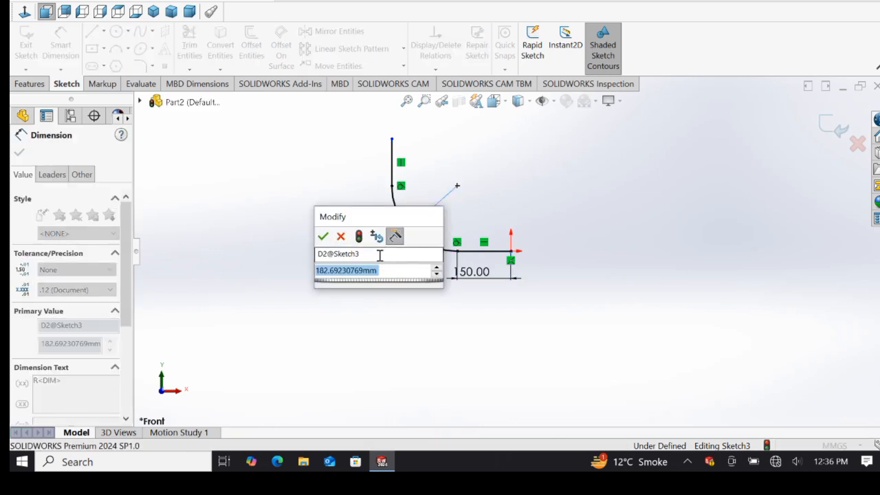
{"action": "type", "text": "260"}
{"action": "key", "text": "Return"}
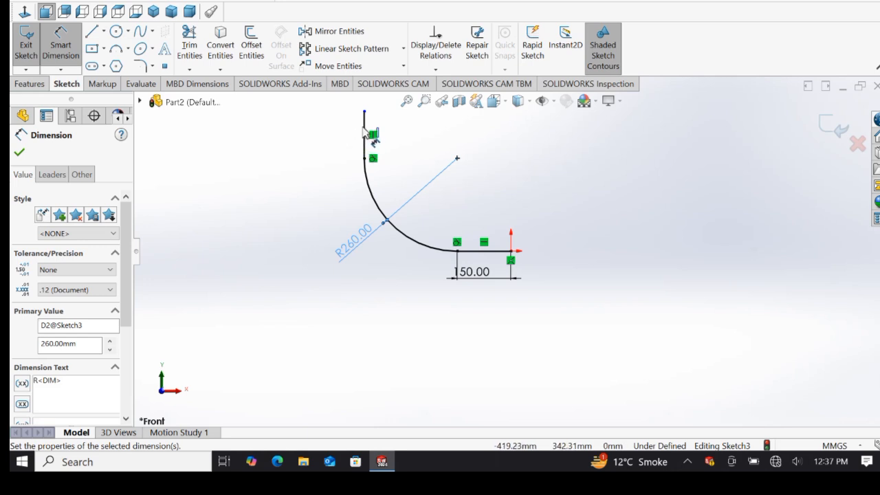
Step: Dimension the vertical line above the arc at 150 mm and close the path sketch
{"action": "left_click", "coordinate": [364, 134]}
{"action": "left_click", "coordinate": [334, 138]}
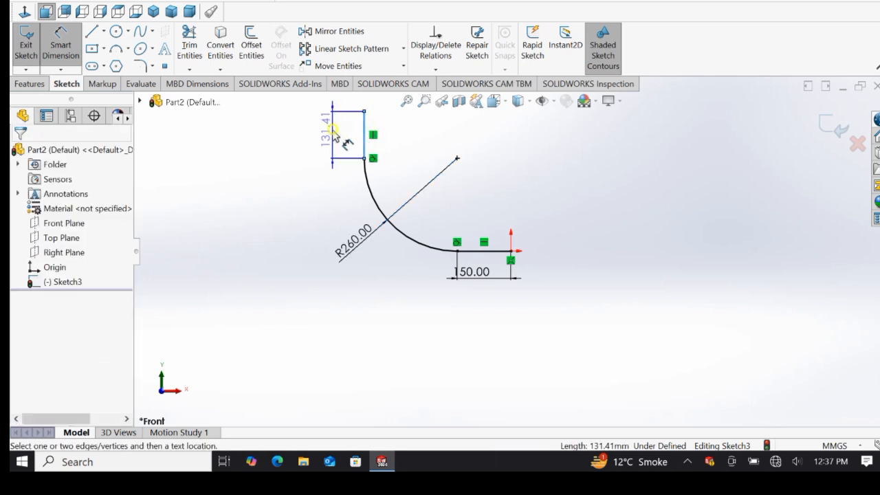
{"action": "type", "text": "150"}
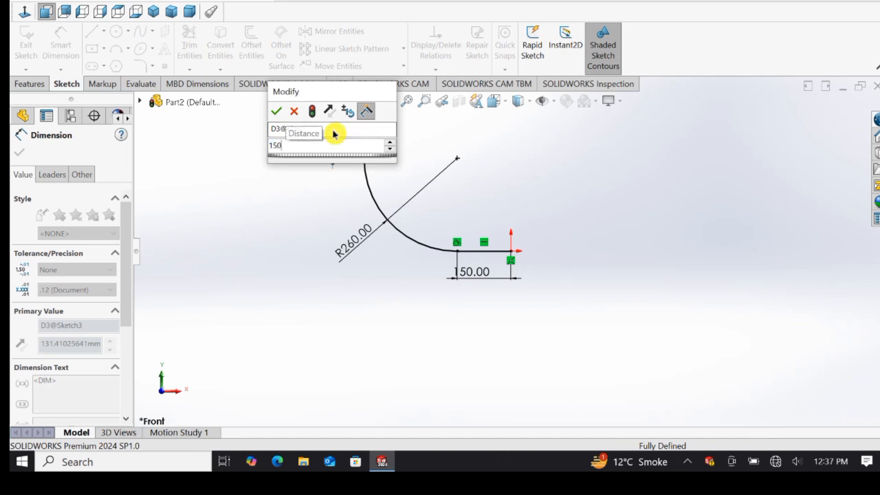
{"action": "key", "text": "Return"}
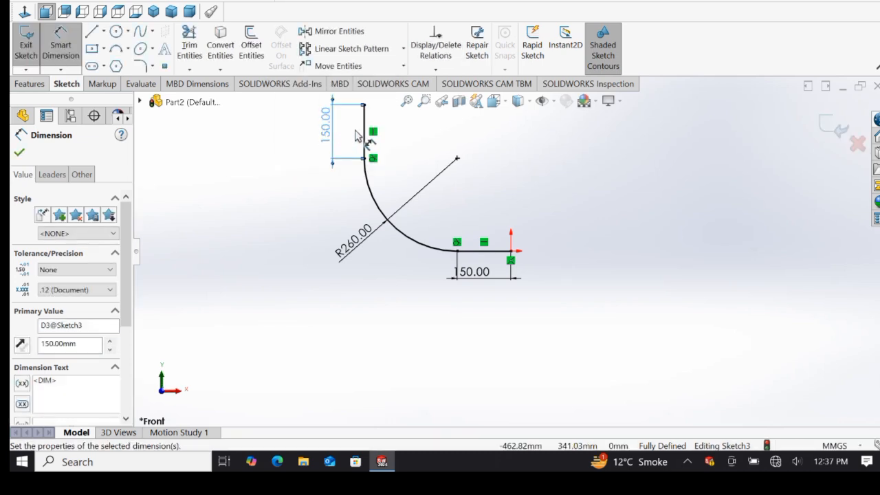
{"action": "scroll", "coordinate": [390, 154], "scroll_direction": "down", "scroll_amount": 2}
{"action": "scroll", "coordinate": [390, 154], "scroll_direction": "up", "scroll_amount": 3}
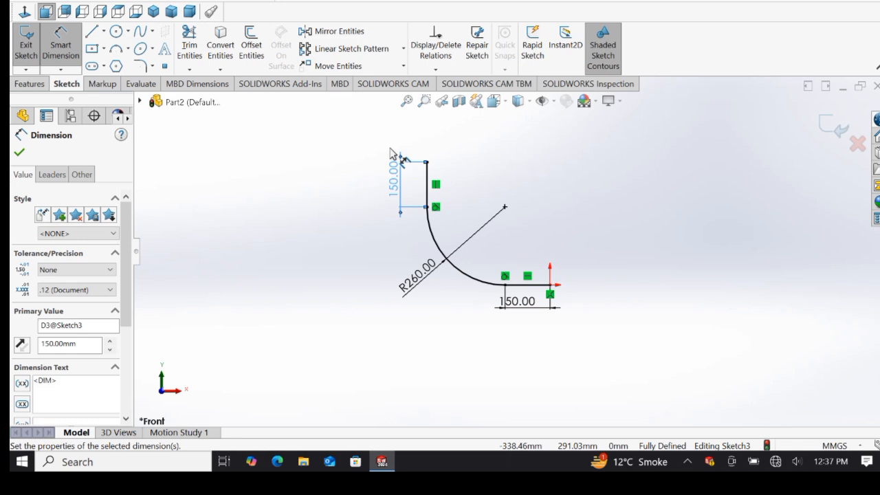
{"action": "key", "text": "Escape"}
{"action": "left_click", "coordinate": [445, 160]}
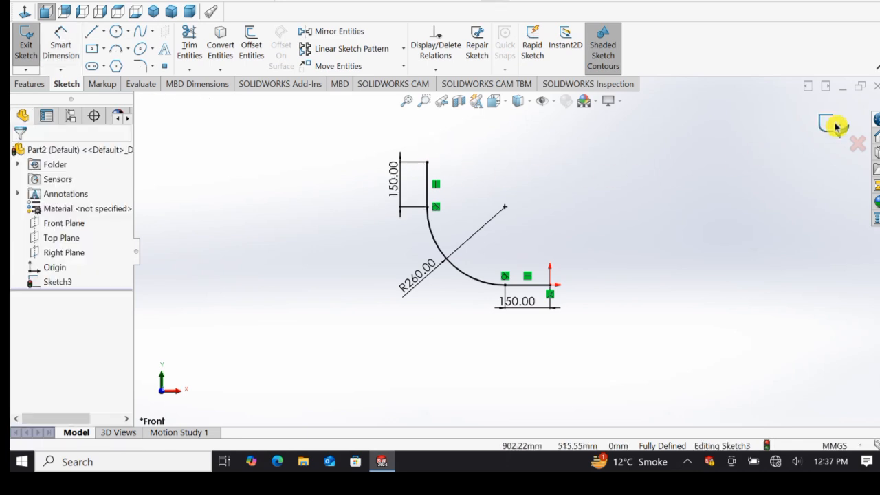
{"action": "left_click", "coordinate": [833, 126]}
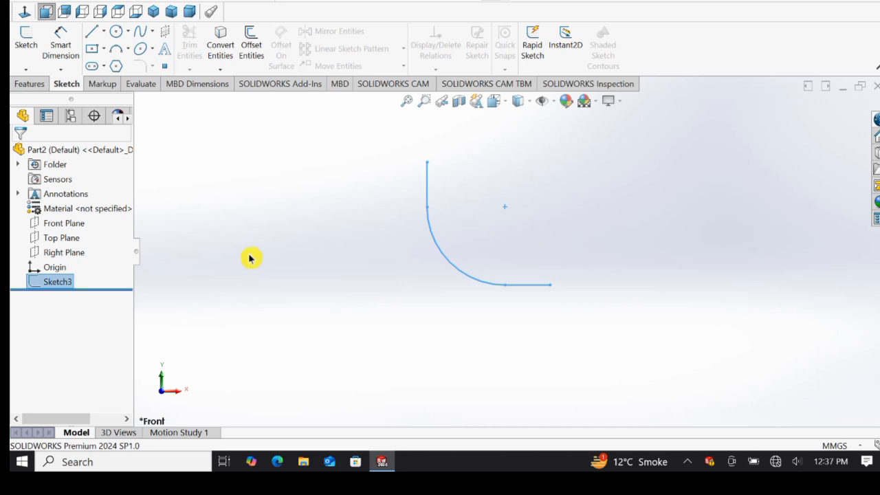
Step: Open a sketch on the Right Plane and draw a circle of about 216 mm diameter centred on the origin
{"action": "left_click", "coordinate": [74, 253]}
{"action": "left_click", "coordinate": [85, 238]}
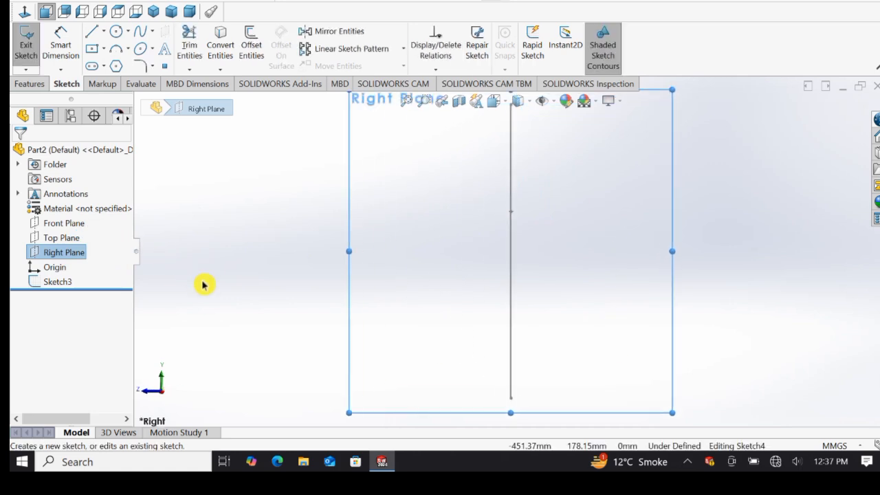
{"action": "left_click", "coordinate": [115, 31]}
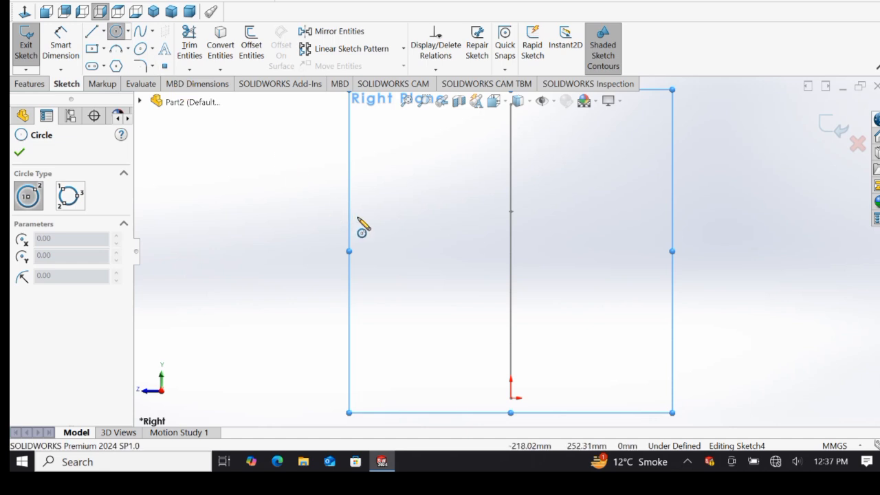
{"action": "left_click", "coordinate": [511, 397]}
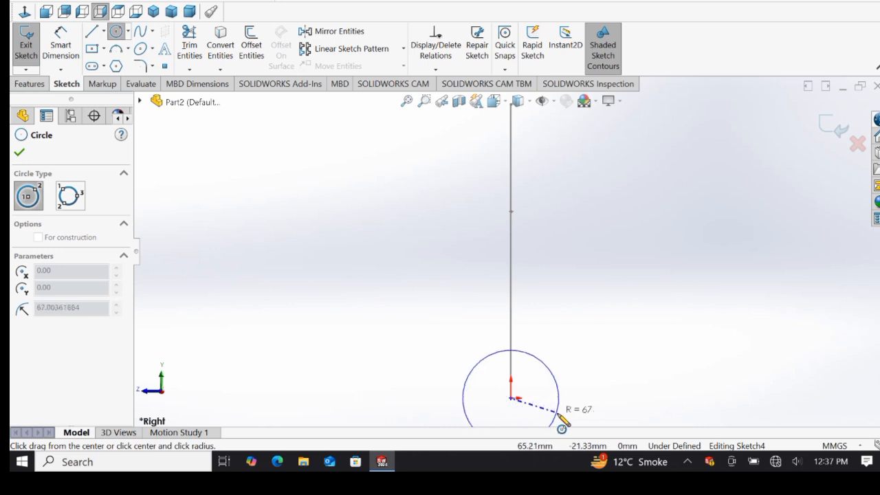
{"action": "left_click", "coordinate": [588, 399]}
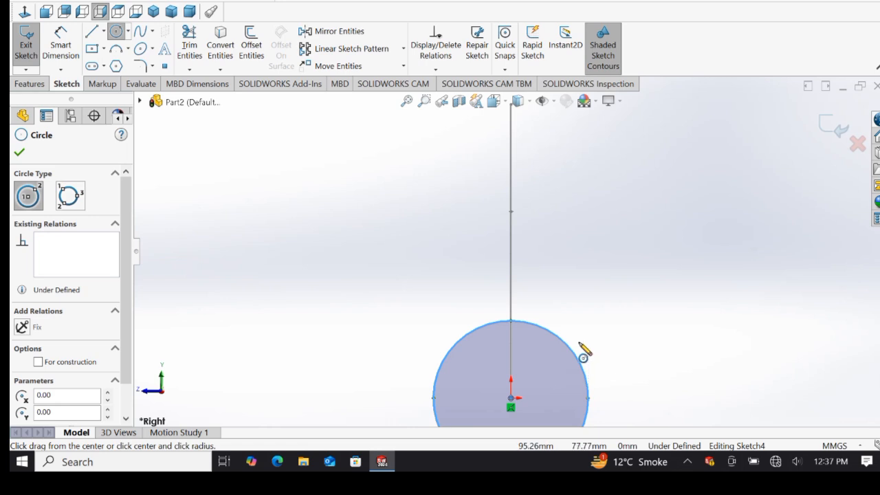
{"action": "key", "text": "Escape"}
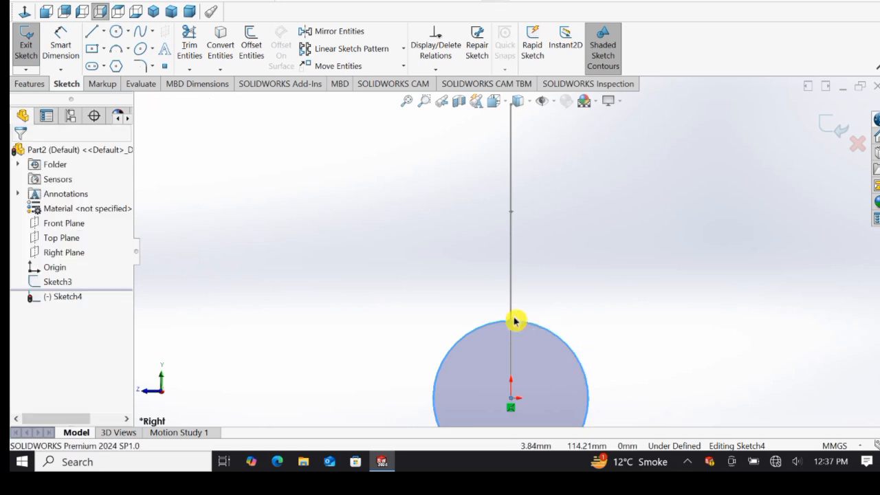
Step: Dimension the circle's diameter at 290 mm and close the profile sketch
{"action": "left_click", "coordinate": [61, 45]}
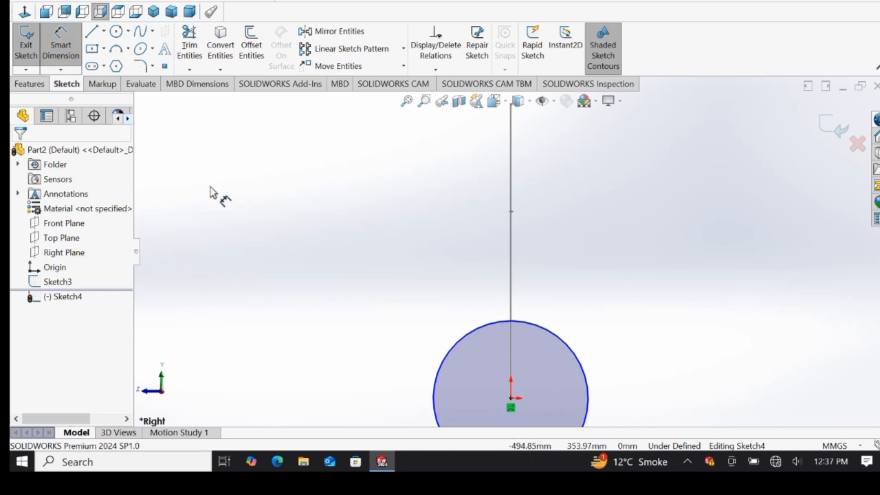
{"action": "scroll", "coordinate": [573, 350], "scroll_direction": "down", "scroll_amount": 2}
{"action": "scroll", "coordinate": [573, 350], "scroll_direction": "up", "scroll_amount": 4}
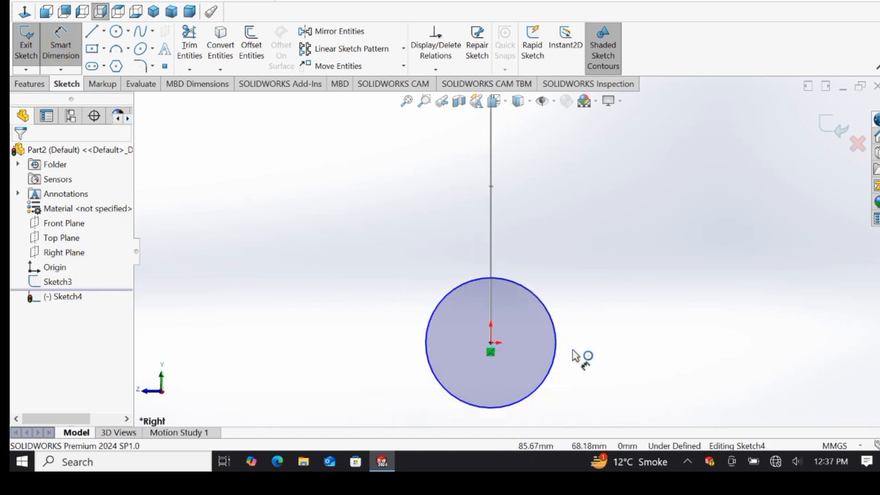
{"action": "left_click", "coordinate": [550, 329]}
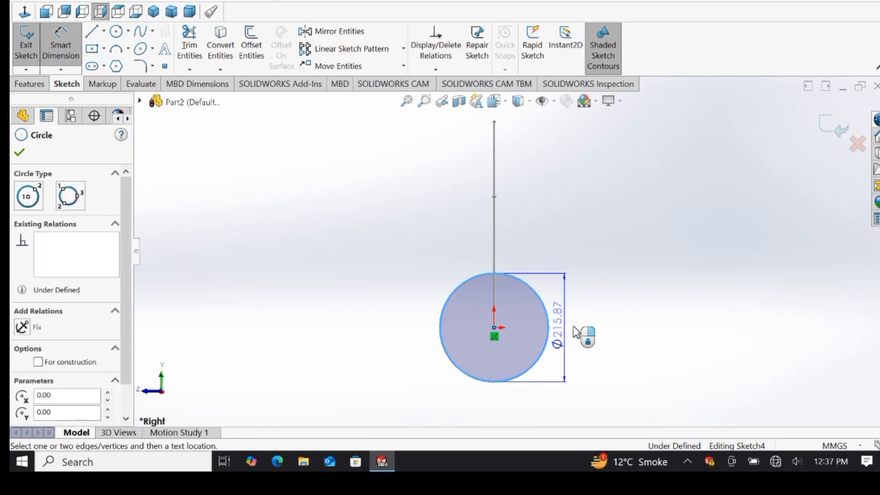
{"action": "left_click", "coordinate": [590, 331]}
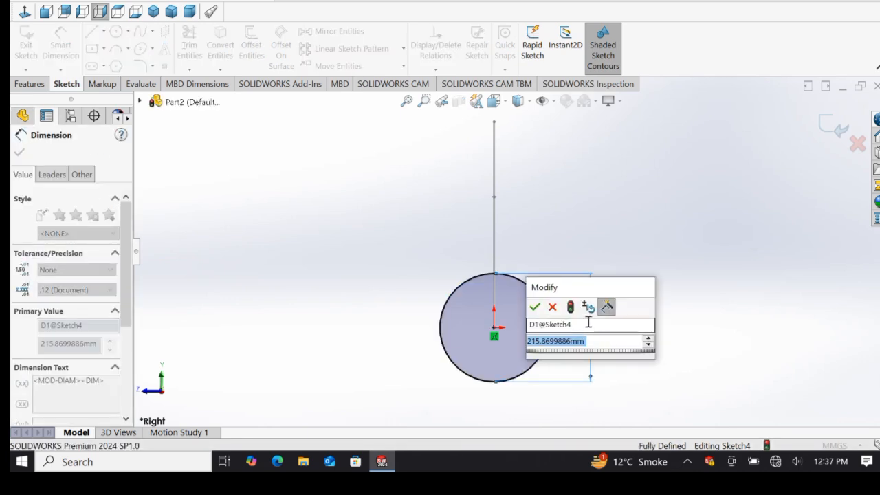
{"action": "type", "text": "290"}
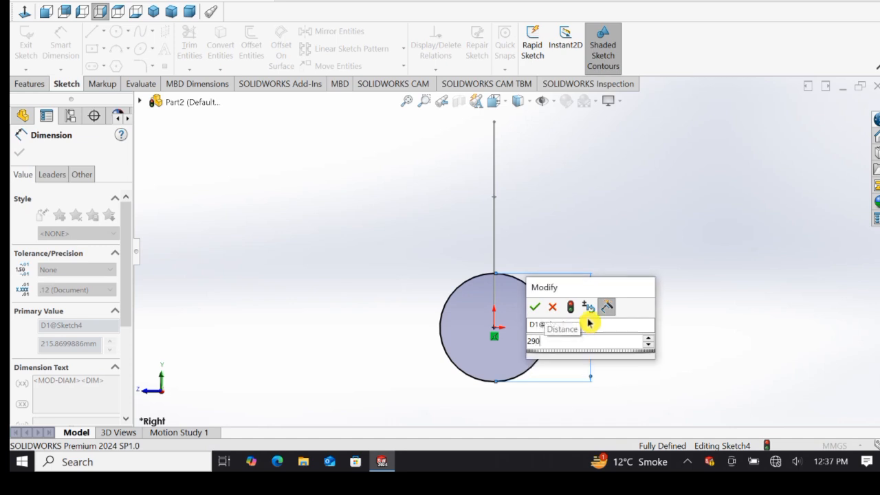
{"action": "key", "text": "Return"}
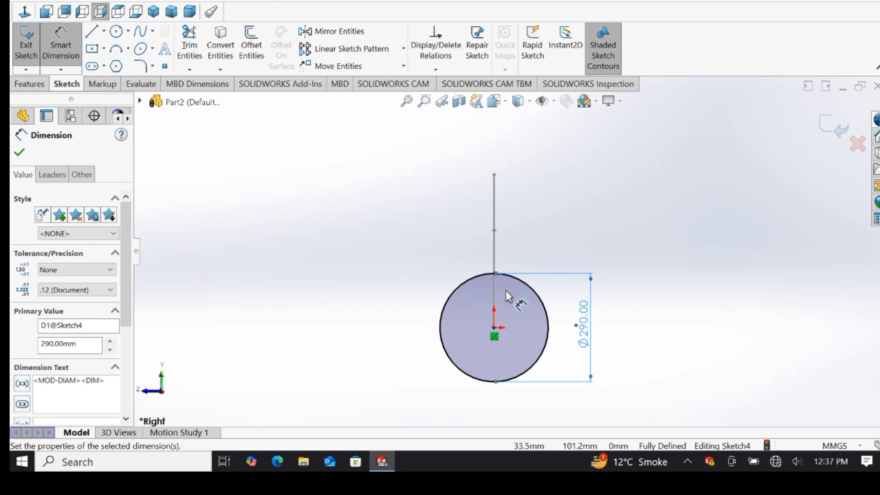
{"action": "key", "text": "Escape"}
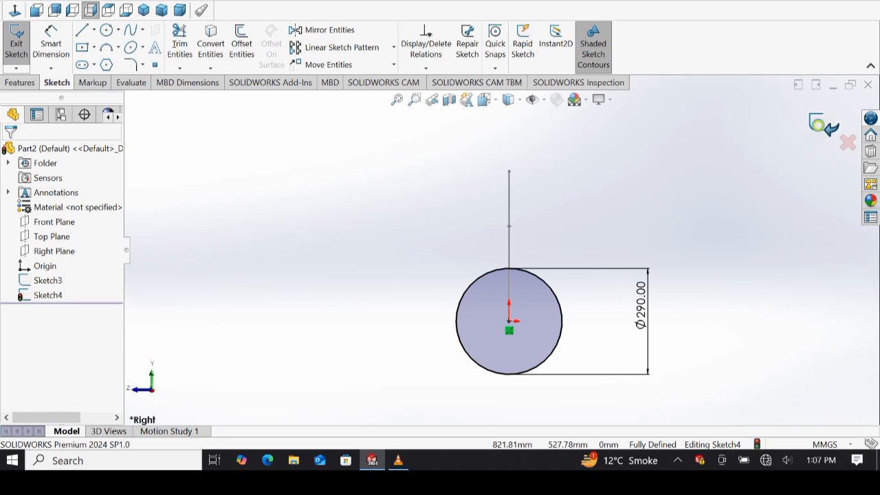
{"action": "left_click", "coordinate": [819, 124]}
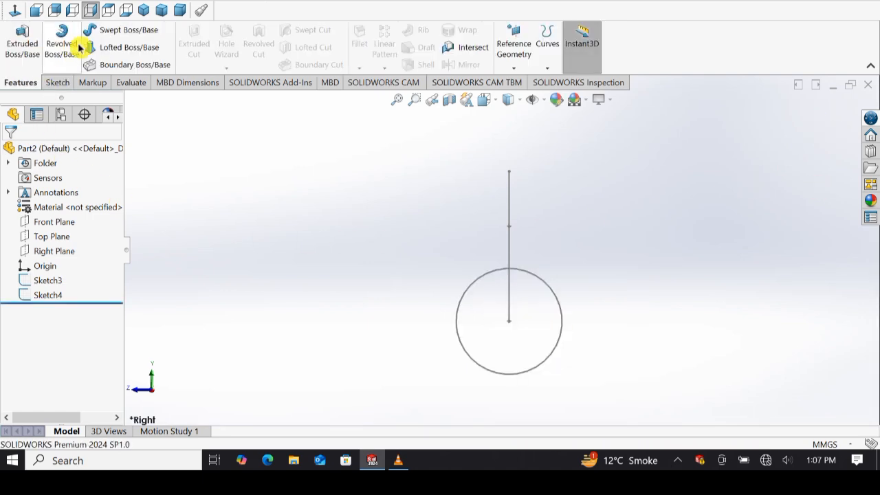
Step: Set up a Swept Boss/Base with the circle sketch as profile and the bent line sketch as path
{"action": "left_click", "coordinate": [116, 31]}
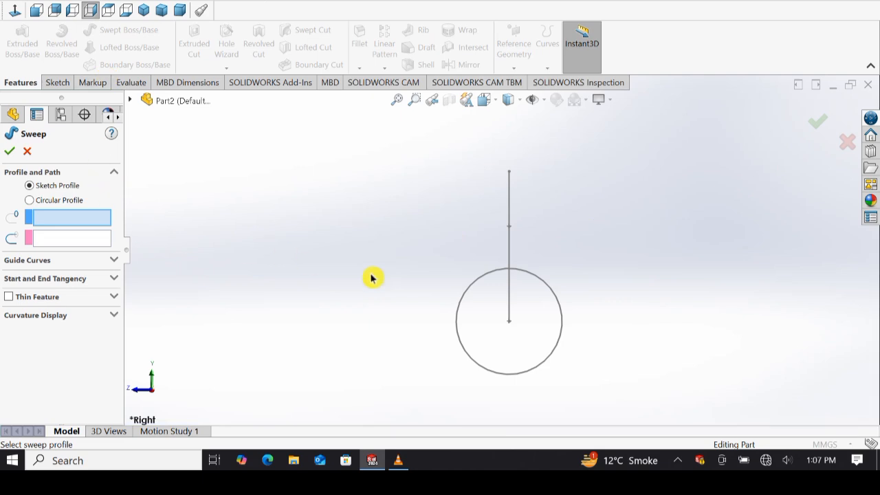
{"action": "left_click", "coordinate": [464, 298]}
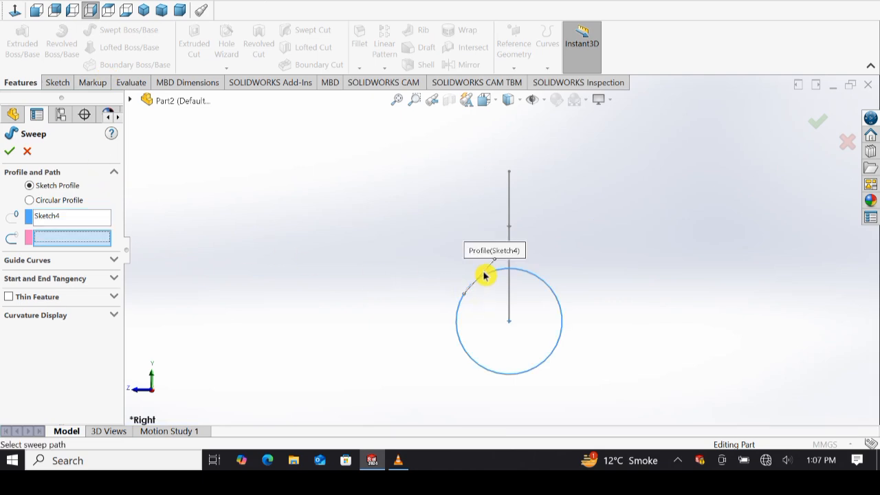
{"action": "left_click", "coordinate": [509, 236]}
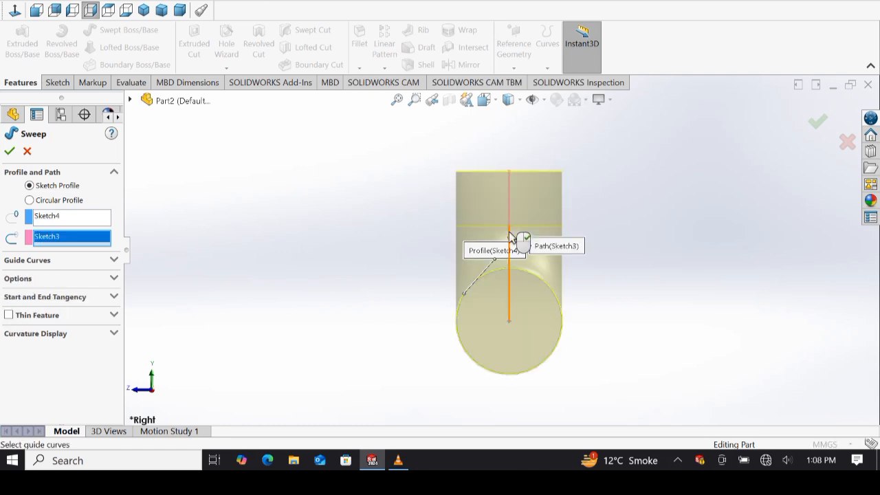
{"action": "middle_click_drag", "start_coordinate": [440, 282], "coordinate": [450, 323]}
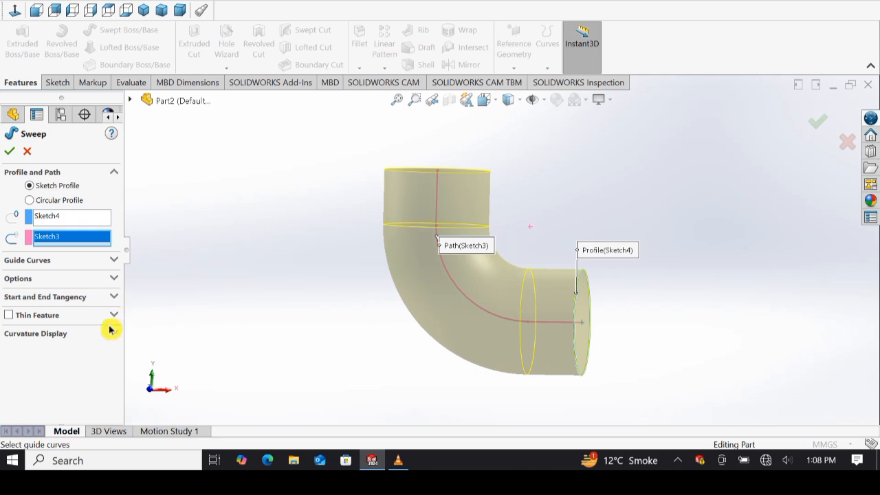
Step: Make the sweep a one-direction thin feature with a 40 mm wall reversed to the inside, and create it
{"action": "left_click", "coordinate": [7, 317]}
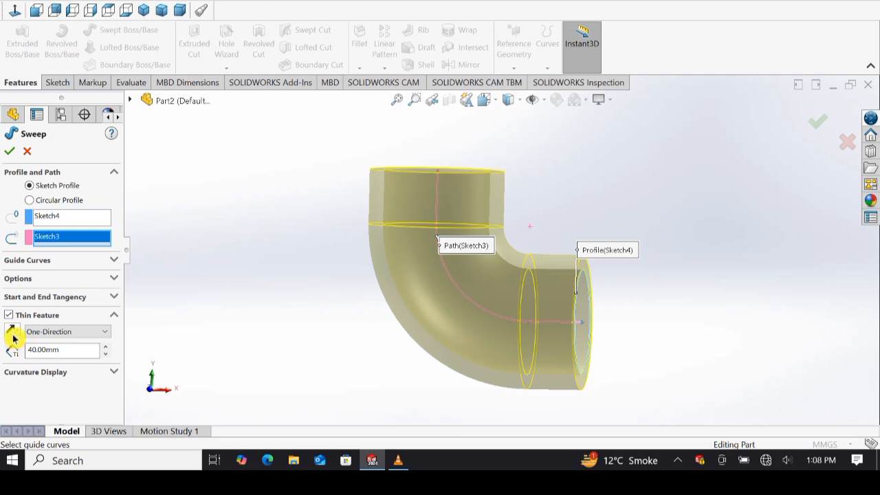
{"action": "left_click", "coordinate": [12, 335]}
{"action": "left_click", "coordinate": [8, 149]}
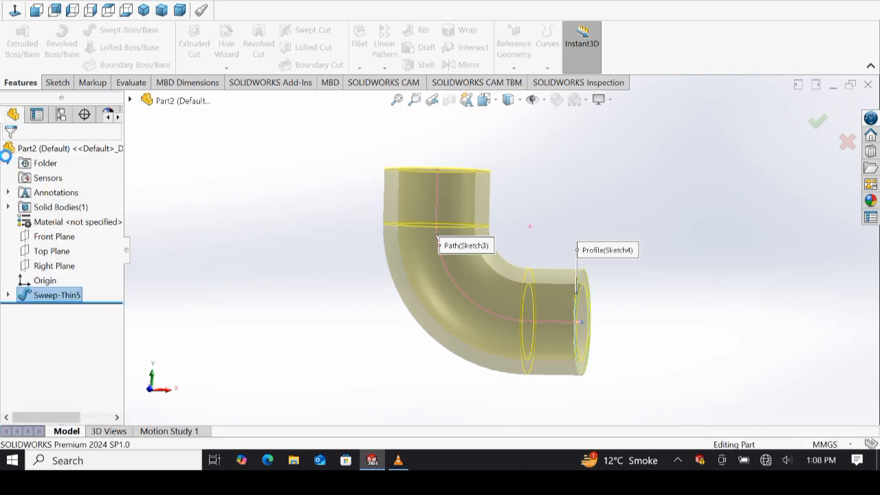
{"action": "middle_click_drag", "start_coordinate": [639, 330], "coordinate": [577, 358]}
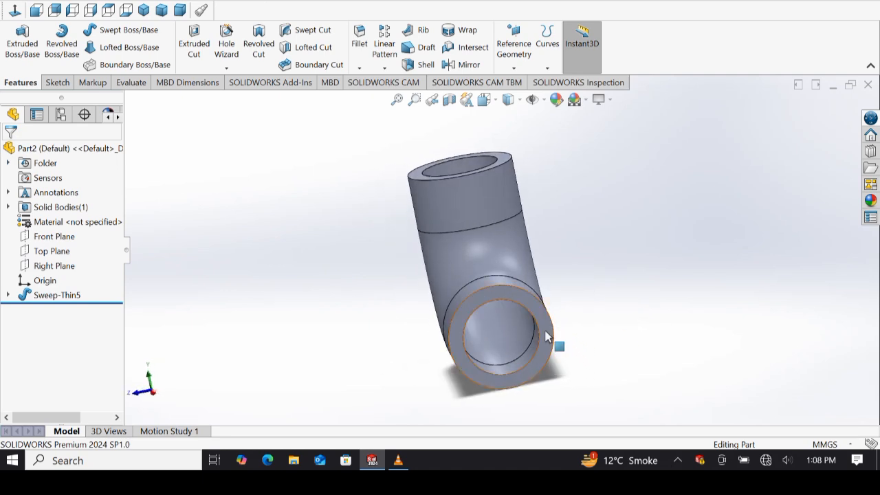
Step: Open a sketch on the pipe's lower end face and draw a centre rectangle of about 334 by 329 mm centred on the origin
{"action": "left_click", "coordinate": [547, 335]}
{"action": "left_click", "coordinate": [584, 295]}
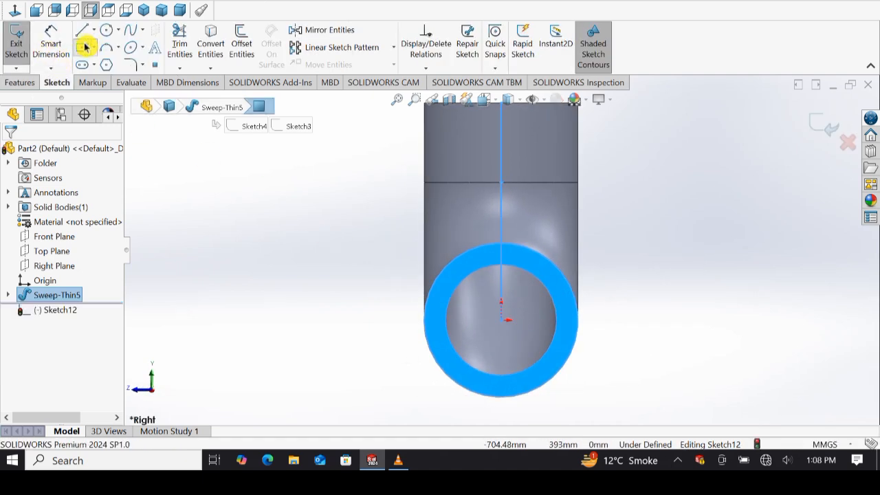
{"action": "left_click", "coordinate": [83, 46]}
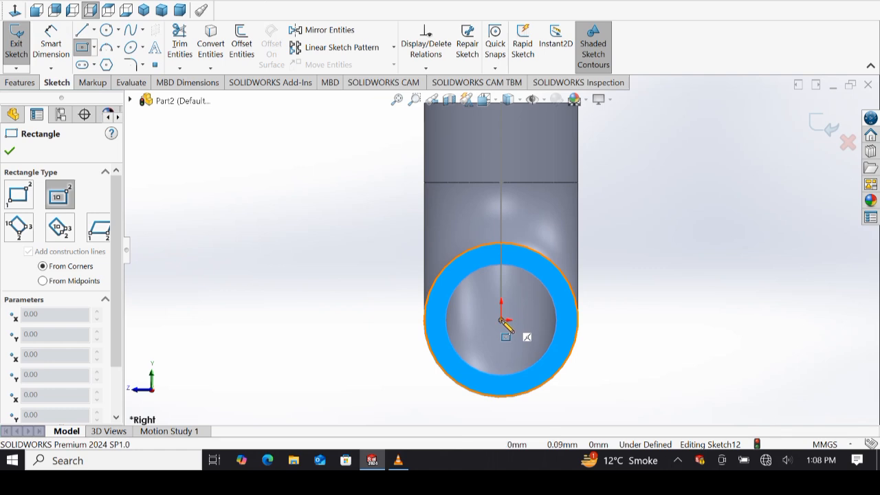
{"action": "left_click", "coordinate": [512, 322]}
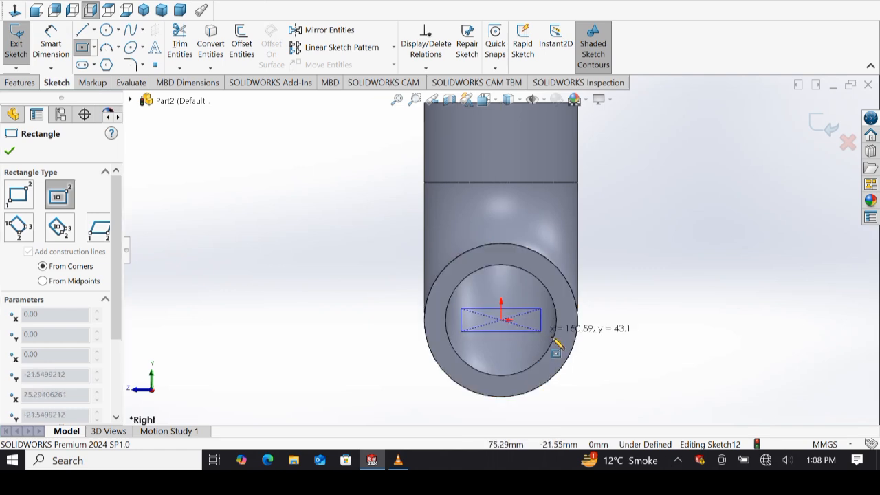
{"action": "left_click", "coordinate": [590, 407]}
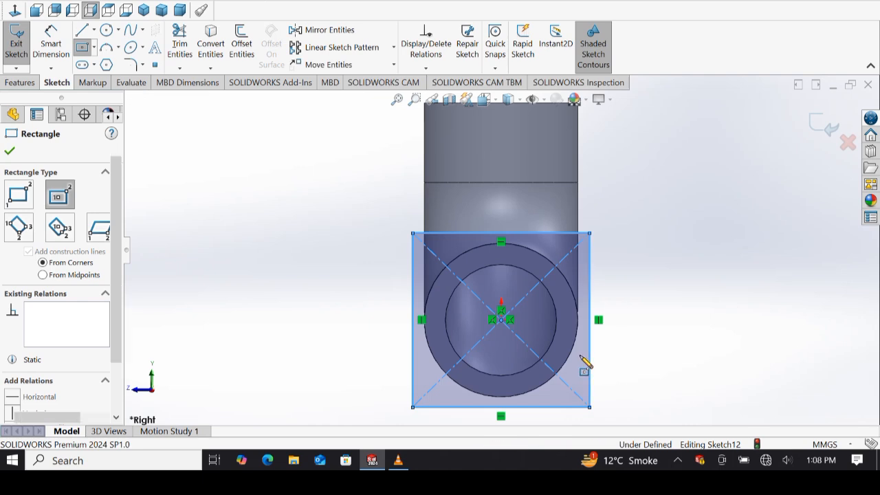
{"action": "key", "text": "Escape"}
Step: Dimension the rectangle at 360 mm wide and 360 mm high
{"action": "left_click", "coordinate": [52, 48]}
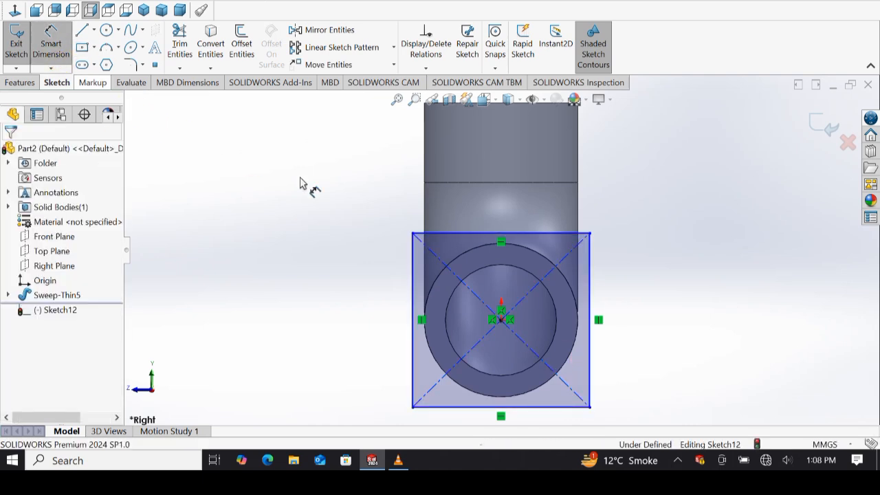
{"action": "left_click", "coordinate": [505, 235]}
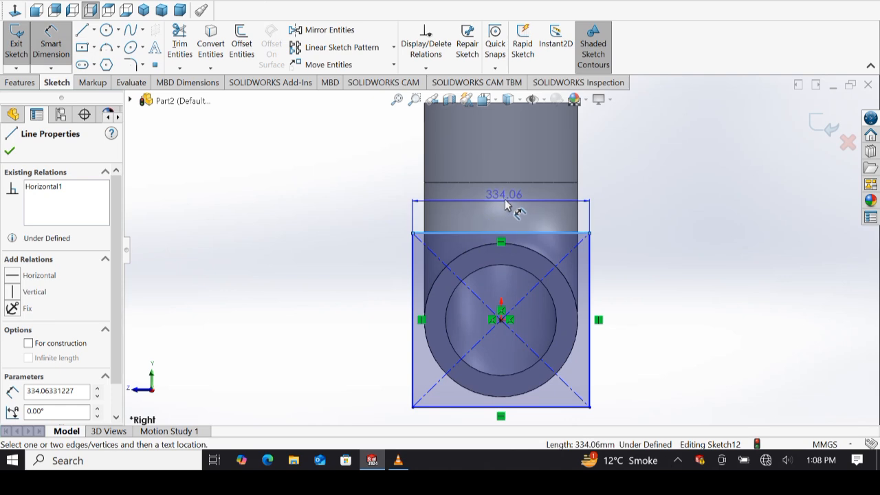
{"action": "left_click", "coordinate": [505, 207]}
{"action": "type", "text": "360"}
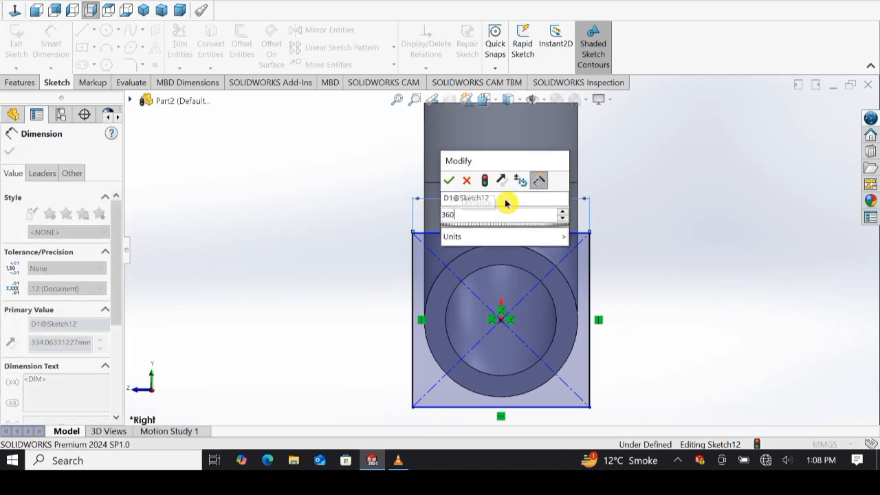
{"action": "key", "text": "Return"}
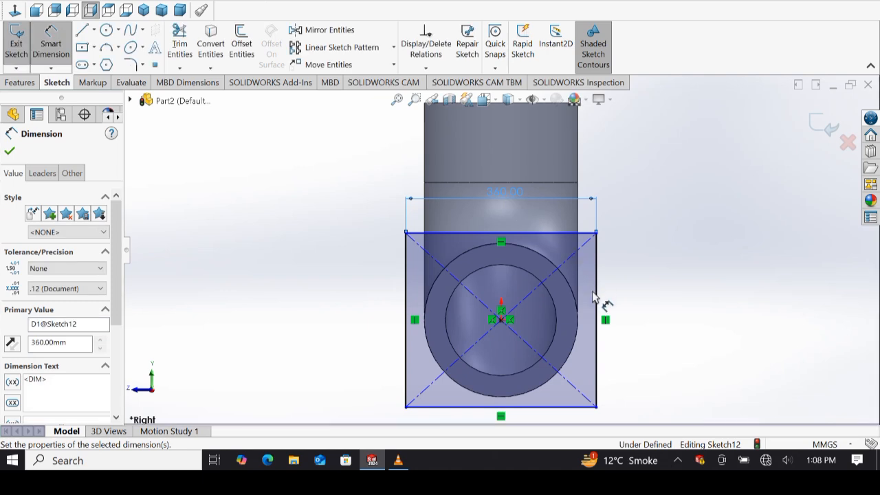
{"action": "left_click", "coordinate": [597, 297]}
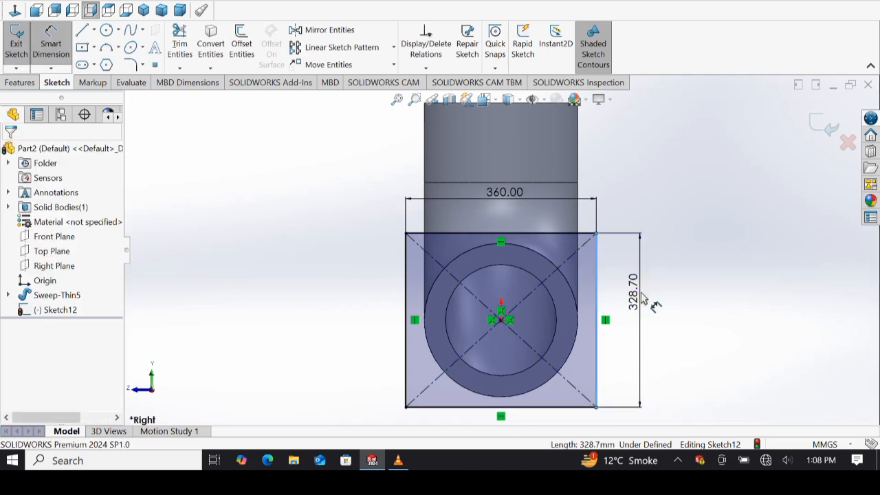
{"action": "left_click", "coordinate": [645, 300]}
{"action": "type", "text": "3"}
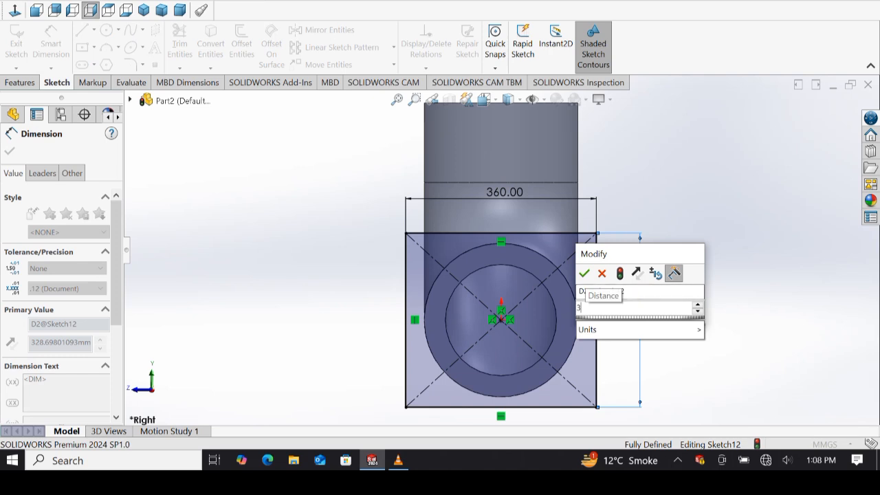
{"action": "key", "text": "Return"}
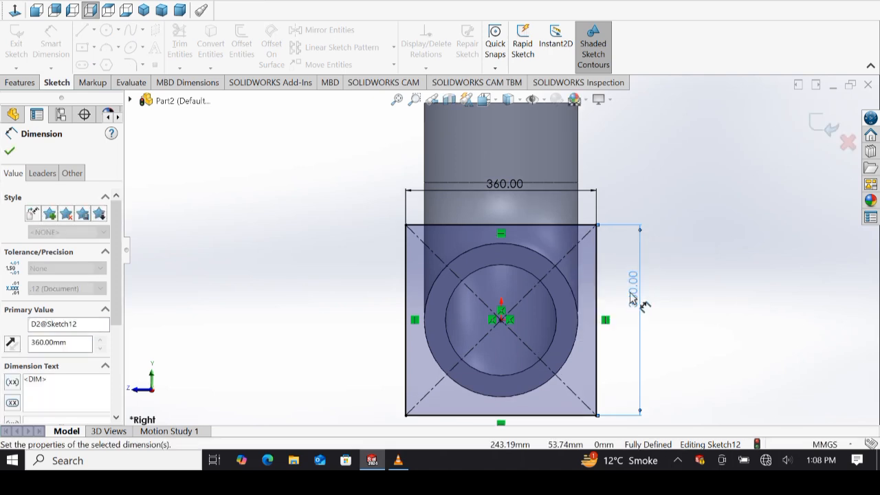
{"action": "key", "text": "Escape"}
{"action": "scroll", "coordinate": [305, 264], "scroll_direction": "down", "scroll_amount": 1}
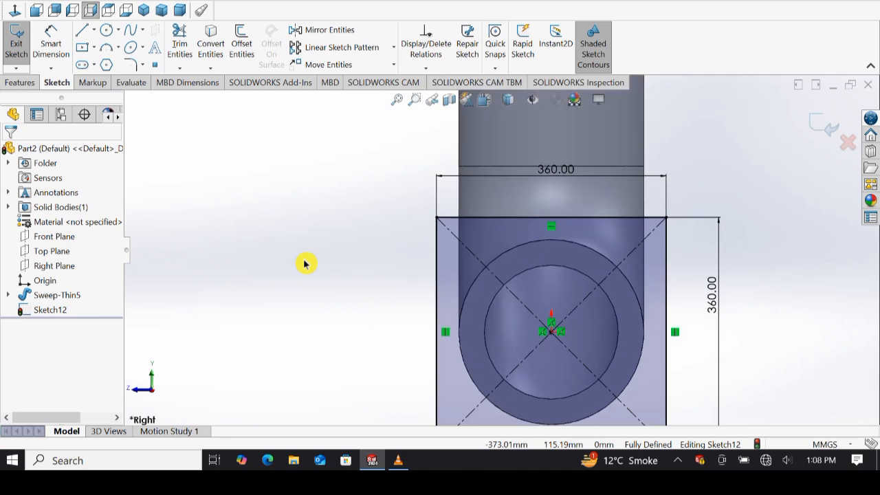
{"action": "scroll", "coordinate": [296, 256], "scroll_direction": "up", "scroll_amount": 1}
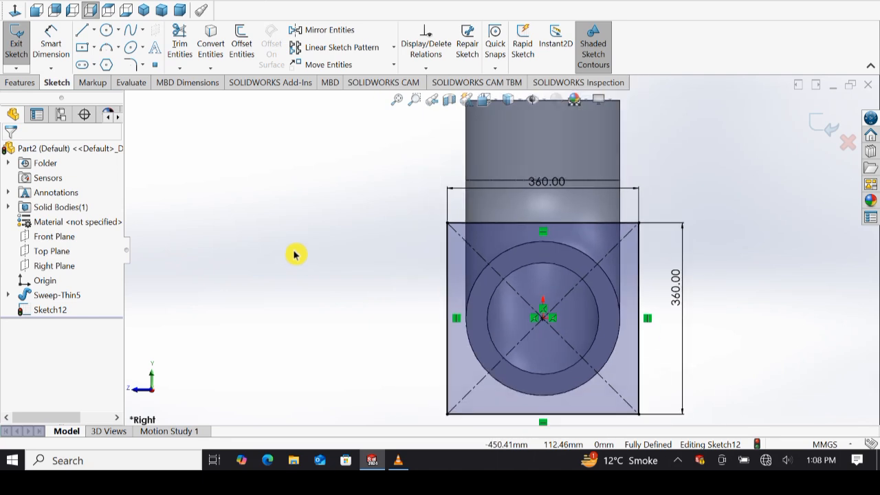
Step: Extrude only the square's region outside the pipe's outer circle 50 mm, reversed back along the pipe and merged, to form a flange
{"action": "left_click", "coordinate": [19, 82]}
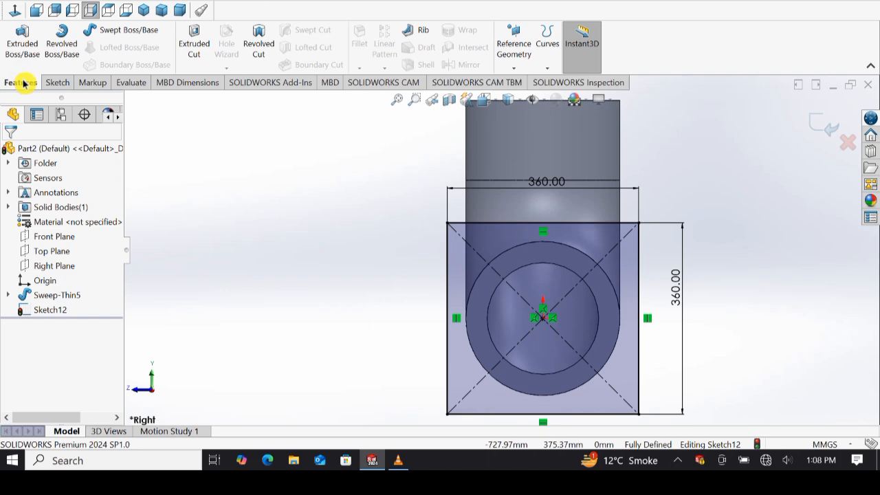
{"action": "left_click", "coordinate": [22, 38]}
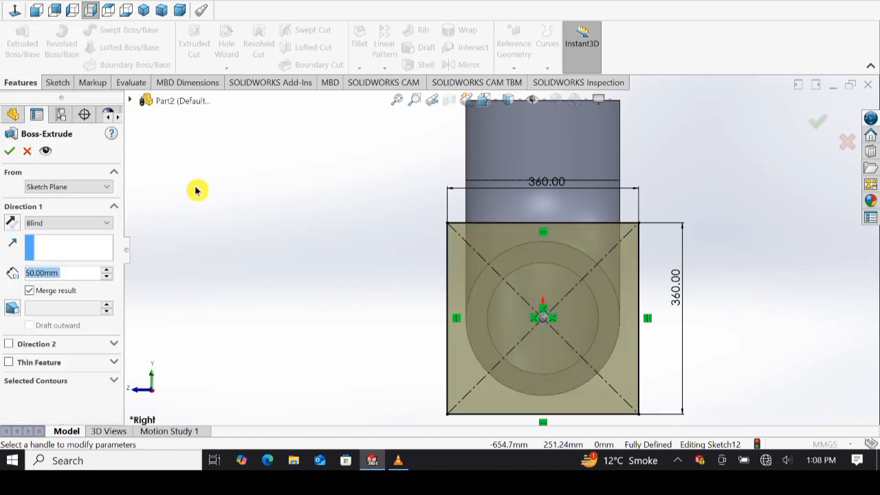
{"action": "middle_click_drag", "start_coordinate": [339, 336], "coordinate": [379, 334]}
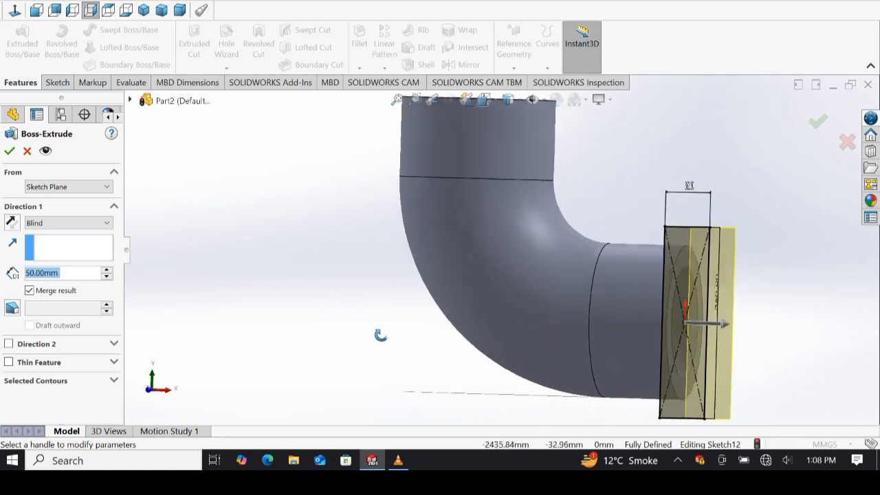
{"action": "left_click", "coordinate": [12, 225]}
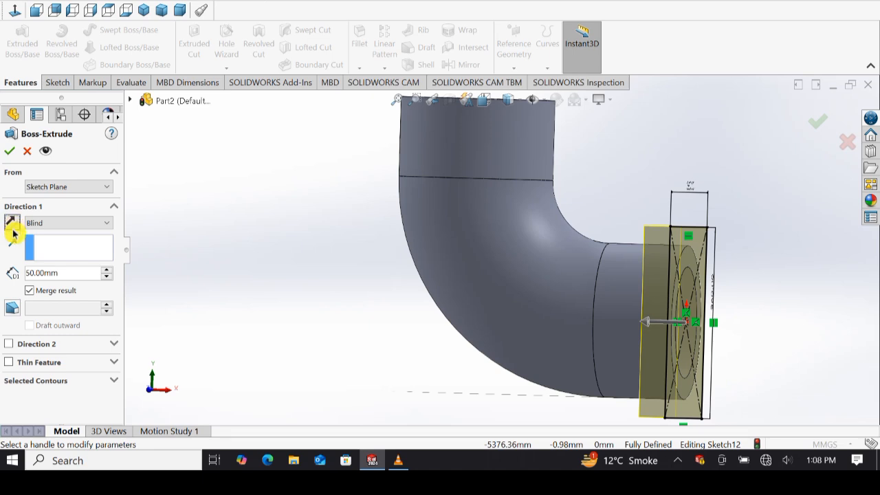
{"action": "left_click", "coordinate": [114, 383]}
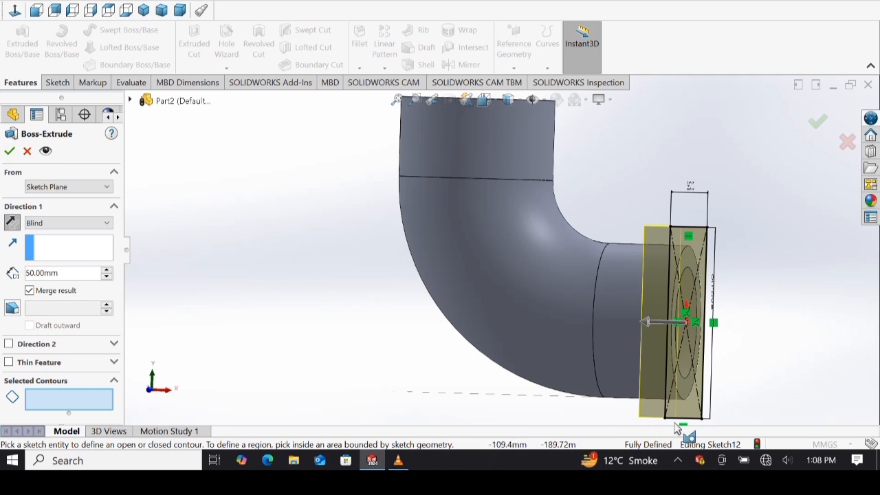
{"action": "middle_click_drag", "start_coordinate": [733, 399], "coordinate": [691, 406]}
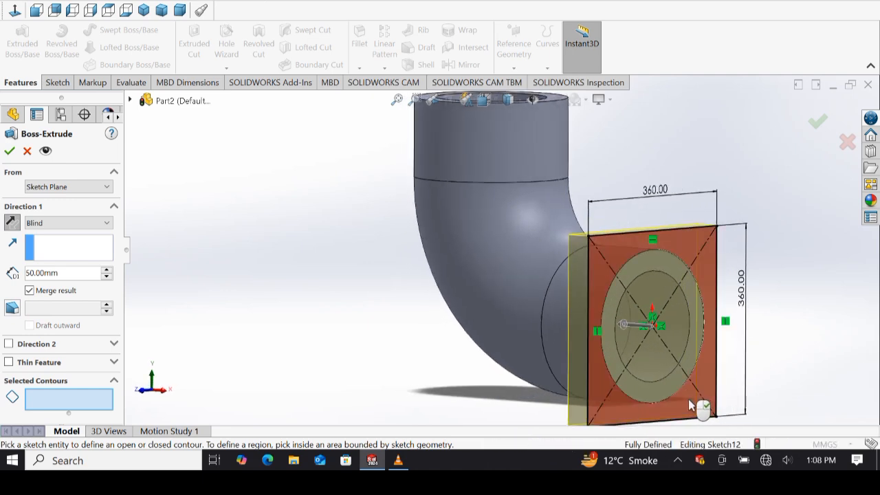
{"action": "left_click", "coordinate": [691, 406]}
{"action": "left_click", "coordinate": [9, 152]}
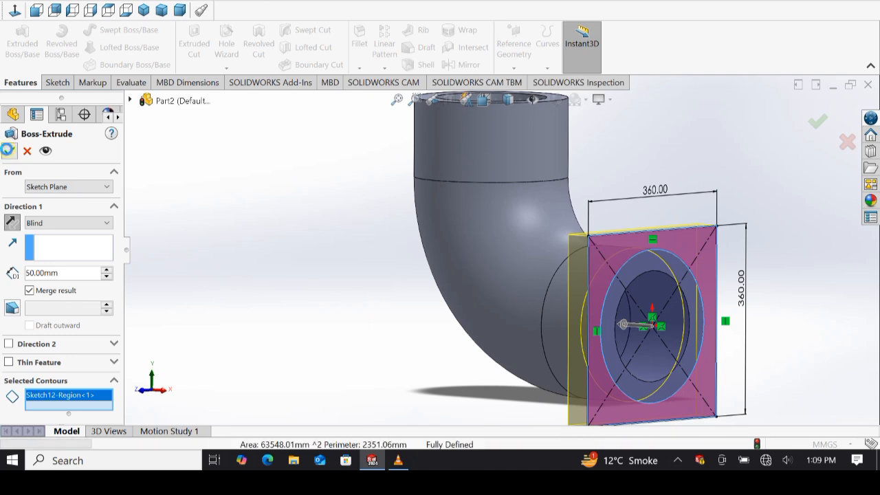
{"action": "scroll", "coordinate": [391, 265], "scroll_direction": "up", "scroll_amount": 2}
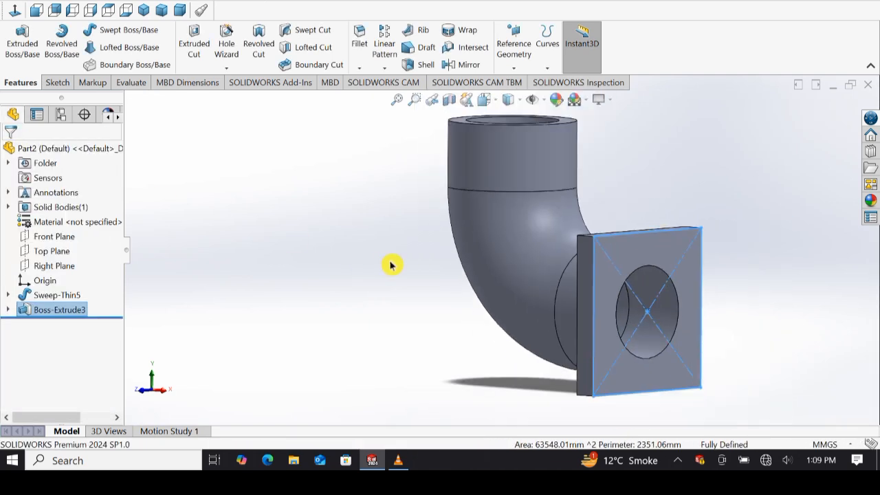
{"action": "left_click", "coordinate": [379, 271]}
Step: Fillet the square flange's four corner edges with a 20 mm radius
{"action": "middle_click_drag", "start_coordinate": [607, 244], "coordinate": [650, 290]}
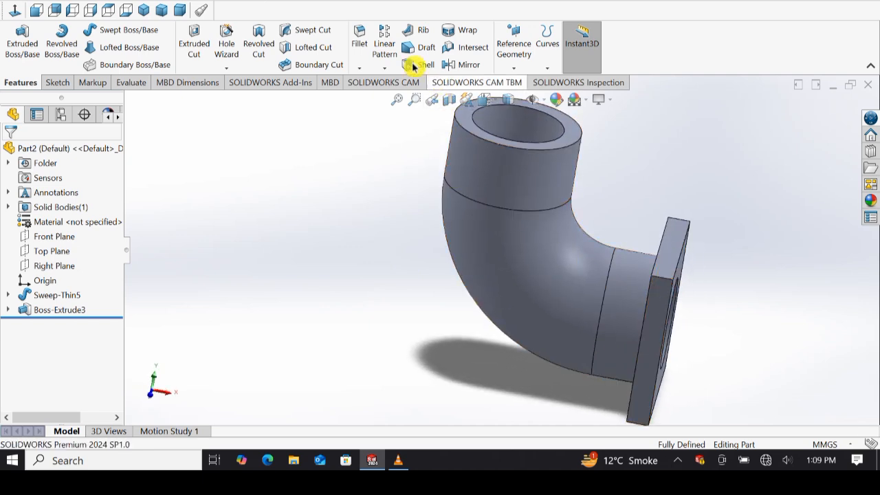
{"action": "left_click", "coordinate": [360, 47]}
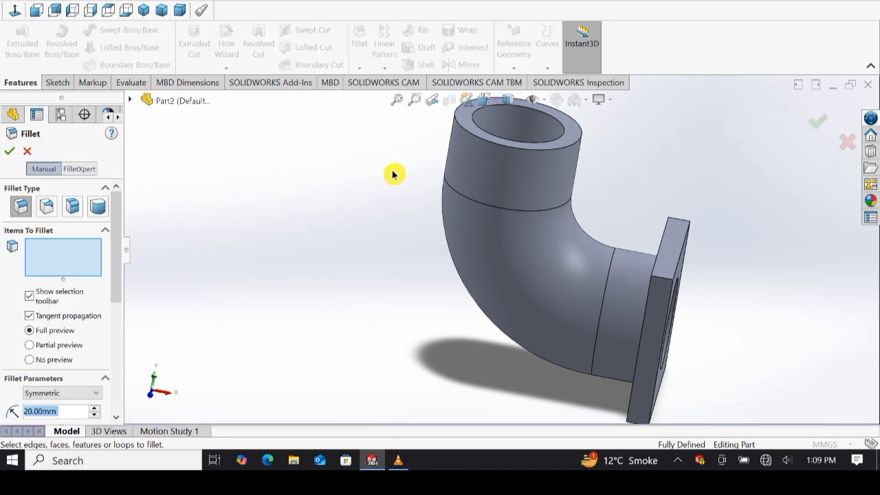
{"action": "left_click", "coordinate": [665, 278]}
{"action": "left_click", "coordinate": [692, 250]}
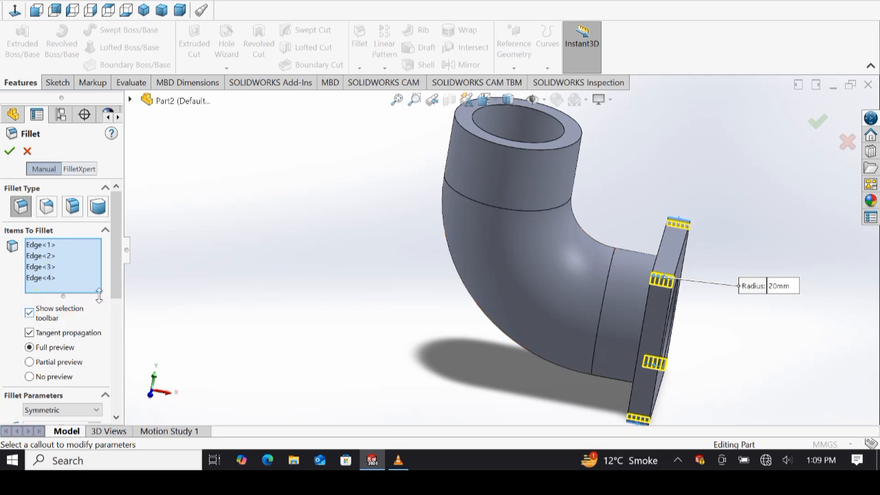
{"action": "left_click_drag", "start_coordinate": [117, 271], "coordinate": [118, 324]}
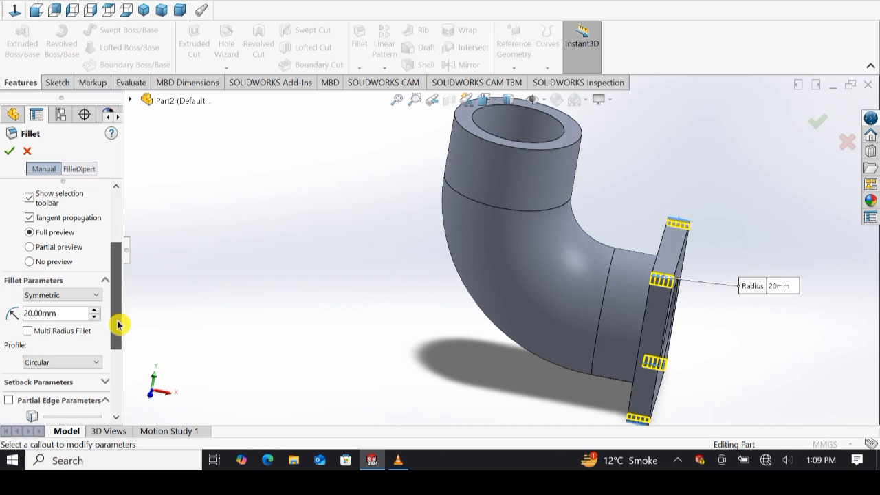
{"action": "left_click", "coordinate": [9, 152]}
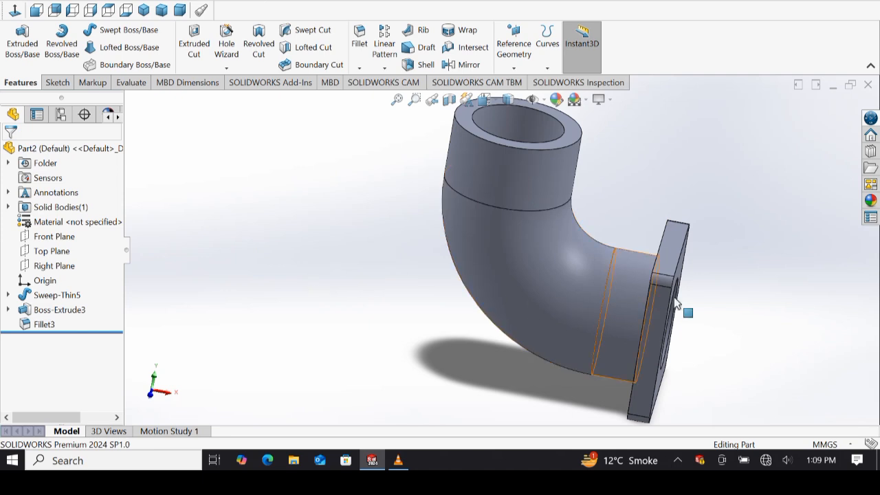
Step: Open a sketch on the flange's outer face and draw a centre rectangle from the origin, enclosing the bore and staying inside the flange outline
{"action": "middle_click_drag", "start_coordinate": [677, 308], "coordinate": [658, 320]}
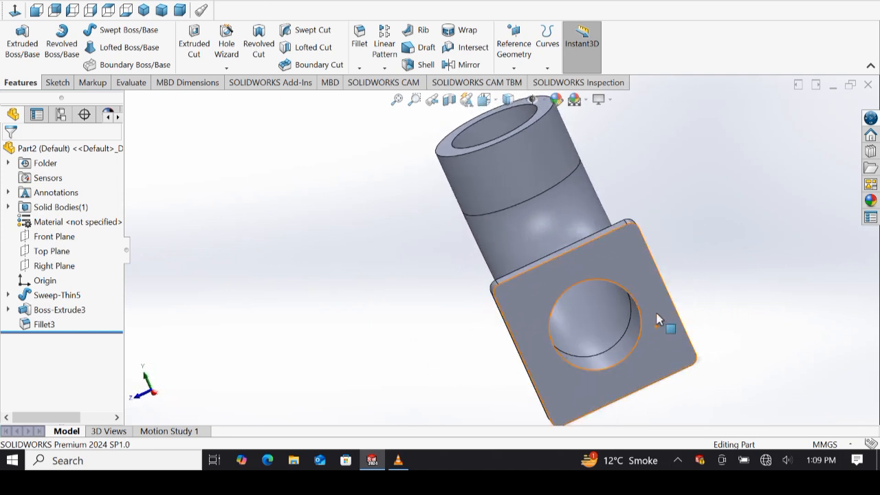
{"action": "left_click", "coordinate": [656, 313]}
{"action": "left_click", "coordinate": [702, 276]}
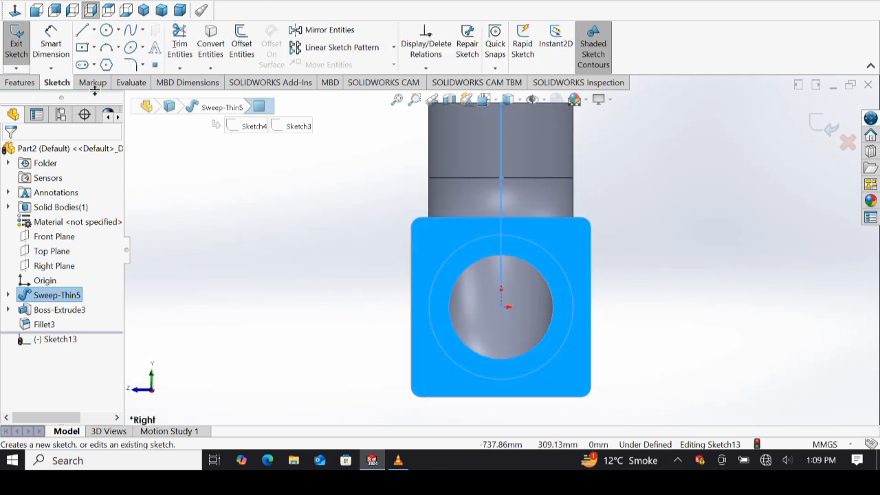
{"action": "left_click", "coordinate": [80, 51]}
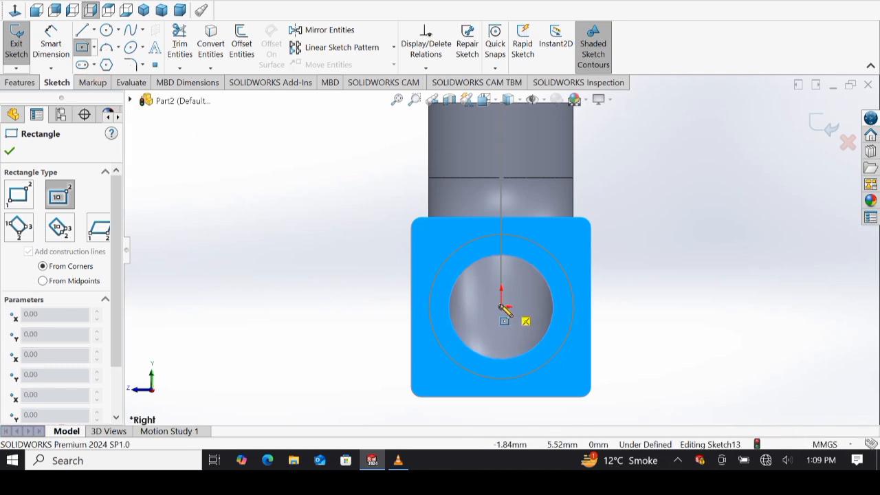
{"action": "left_click", "coordinate": [502, 306]}
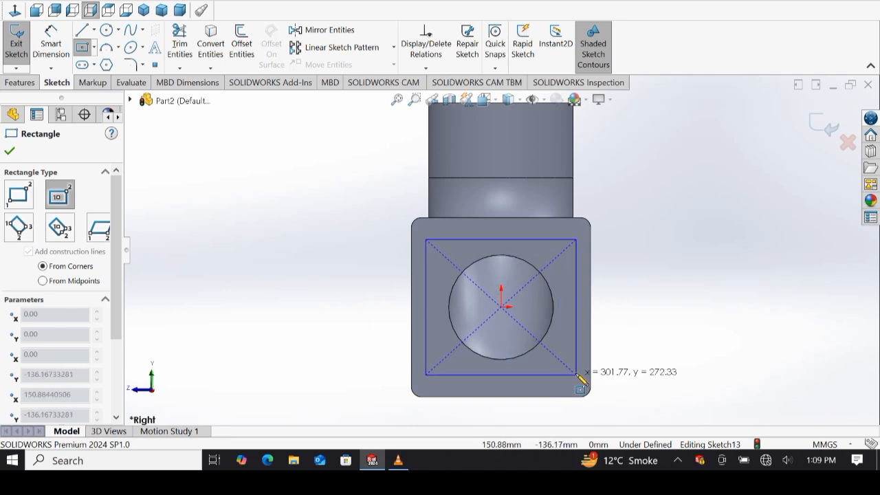
{"action": "left_click", "coordinate": [575, 372]}
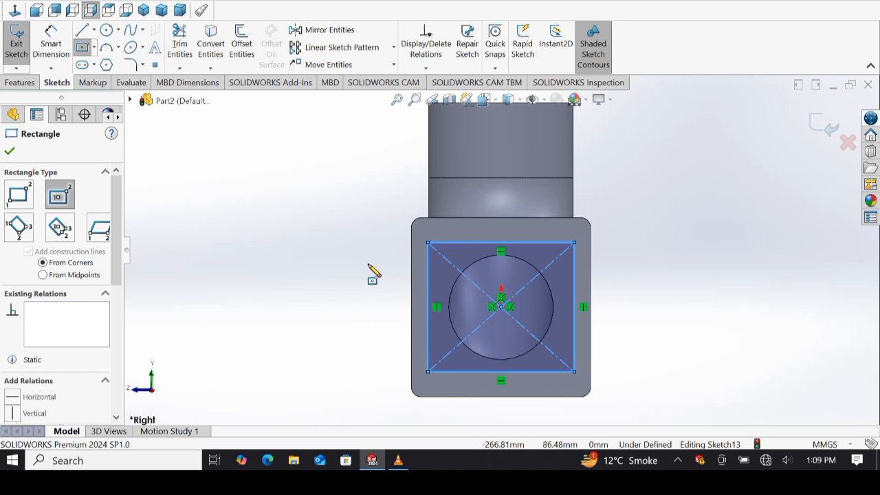
{"action": "key", "text": "Escape"}
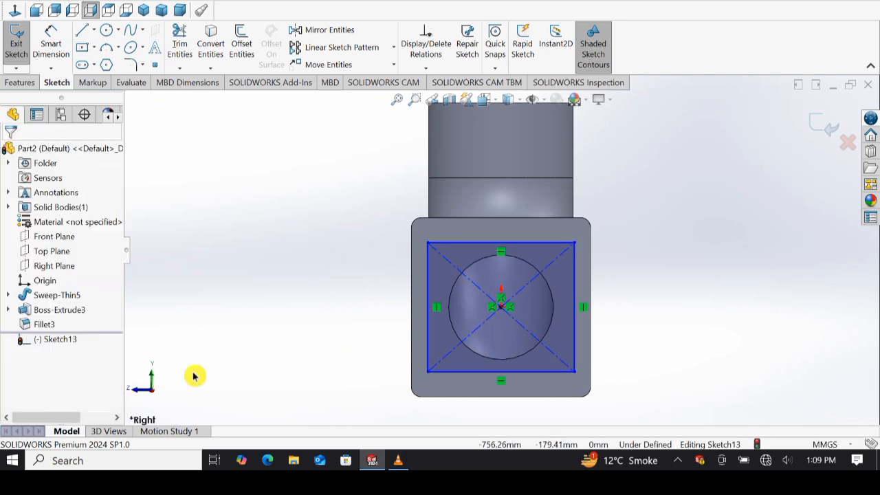
Step: Convert the new rectangle's four sides to construction lines
{"action": "left_click", "coordinate": [436, 338]}
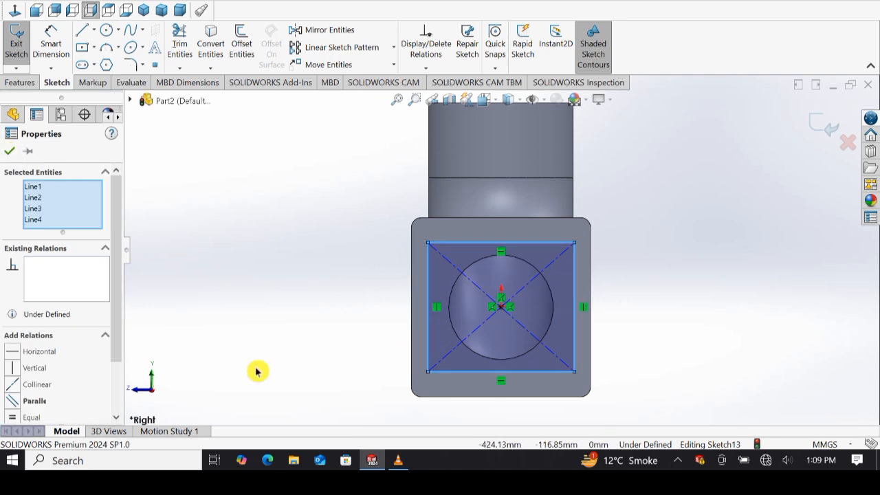
{"action": "scroll", "coordinate": [32, 382], "scroll_direction": "down", "scroll_amount": 3}
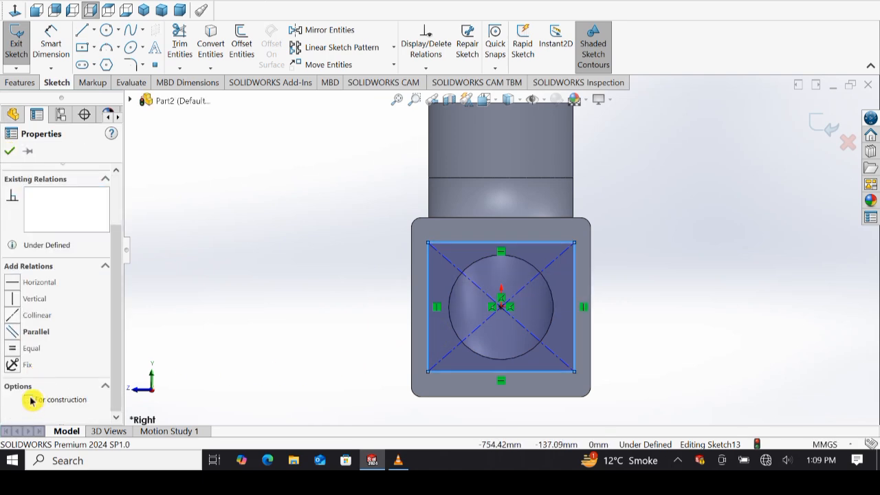
{"action": "left_click", "coordinate": [31, 400]}
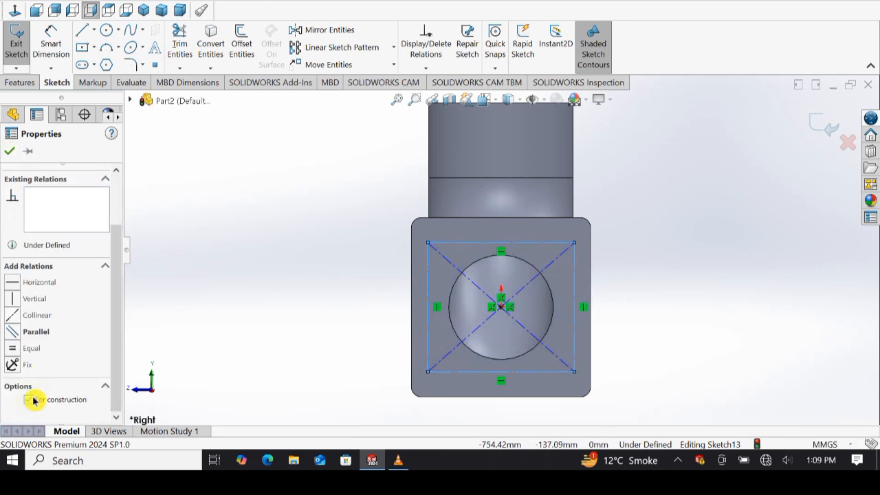
Step: Dimension the upper side of the construction rectangle on the flange face to 260 mm
{"action": "left_click", "coordinate": [8, 153]}
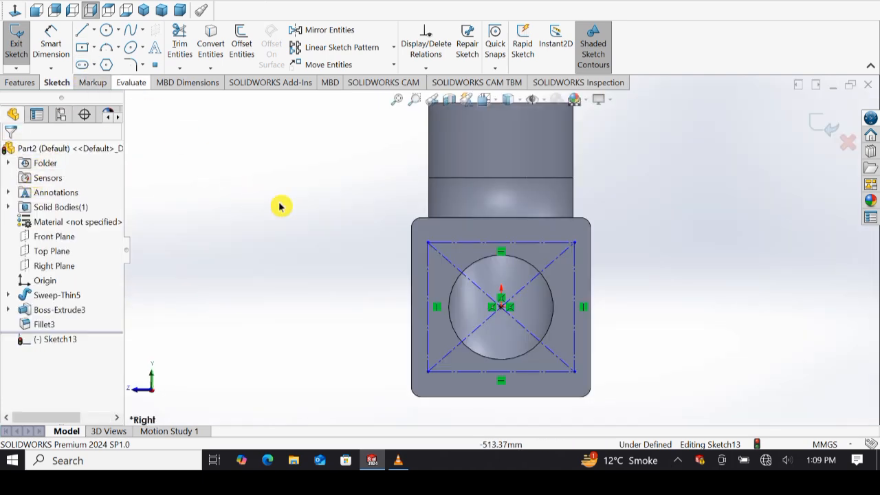
{"action": "left_click", "coordinate": [466, 244]}
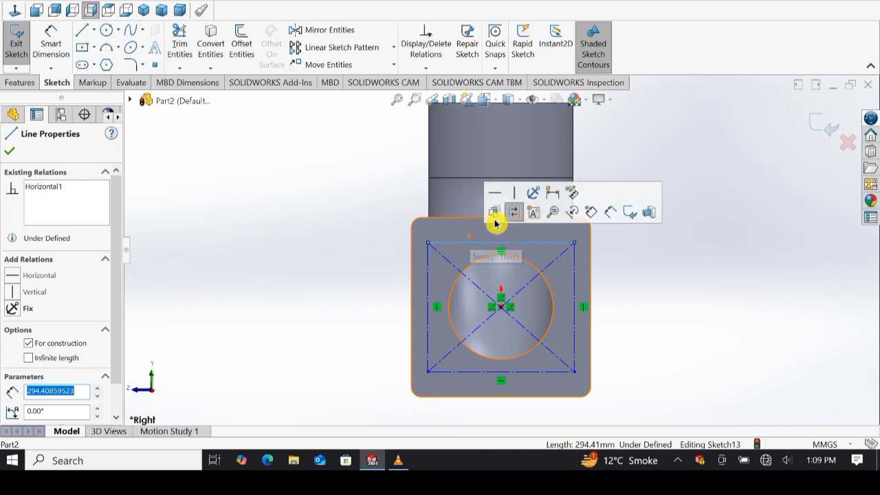
{"action": "left_click", "coordinate": [51, 43]}
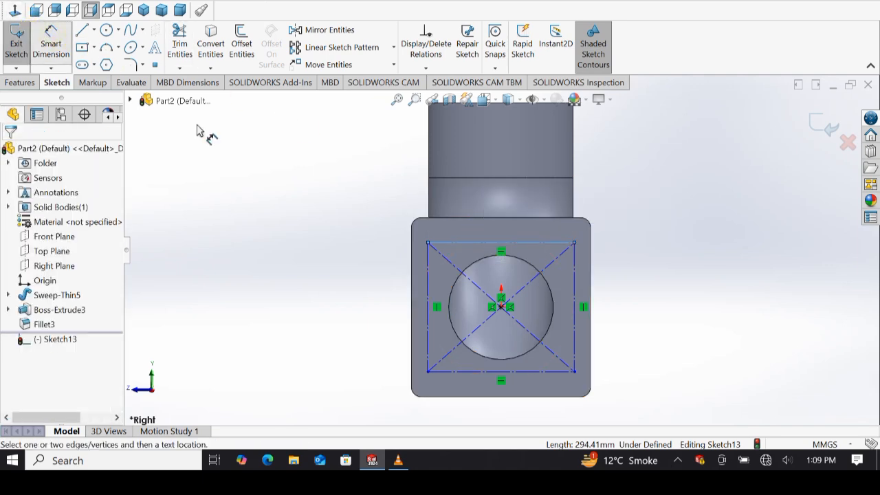
{"action": "left_click", "coordinate": [458, 248]}
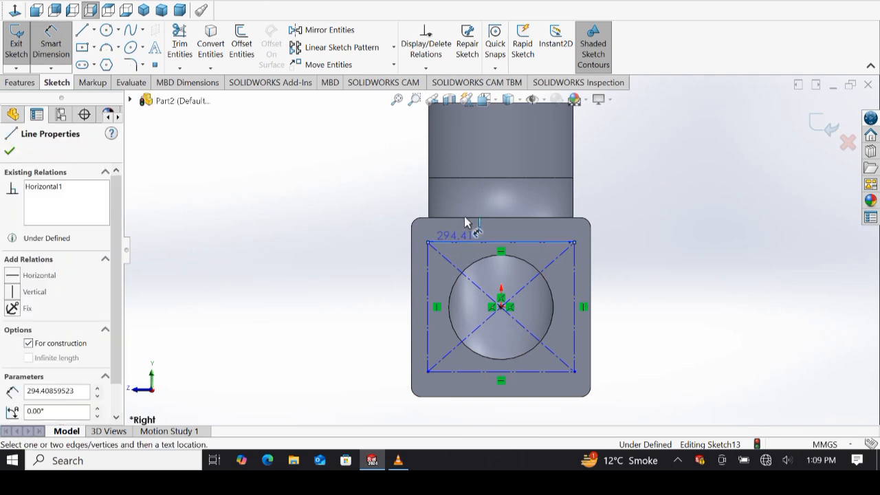
{"action": "left_click", "coordinate": [471, 207]}
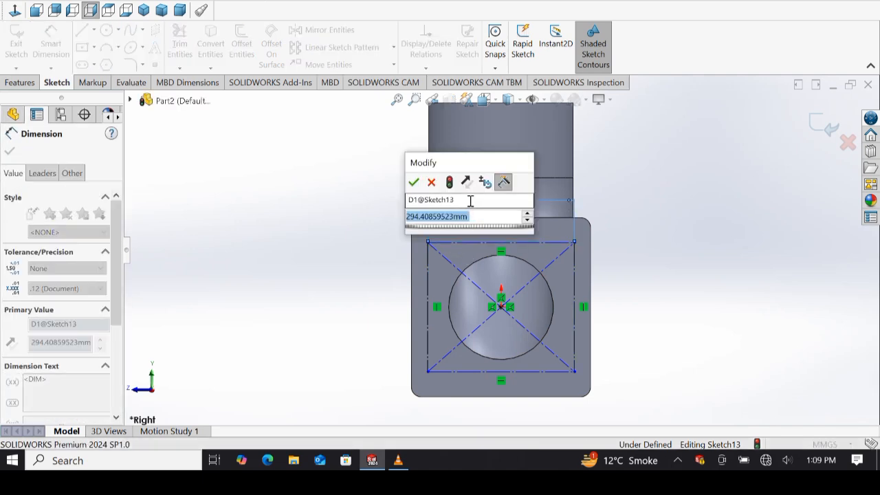
{"action": "type", "text": "260"}
{"action": "key", "text": "Return"}
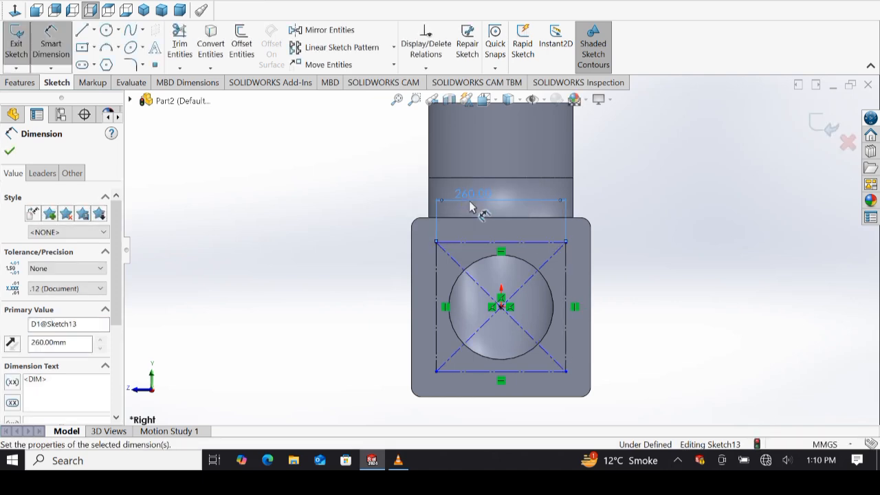
Step: Dimension the vertical side of the construction rectangle to 260 mm
{"action": "left_click", "coordinate": [568, 313]}
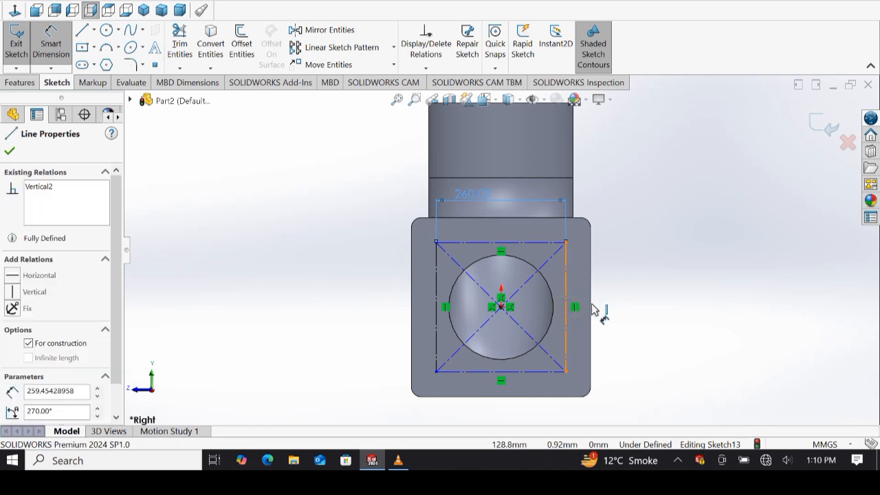
{"action": "left_click", "coordinate": [614, 302]}
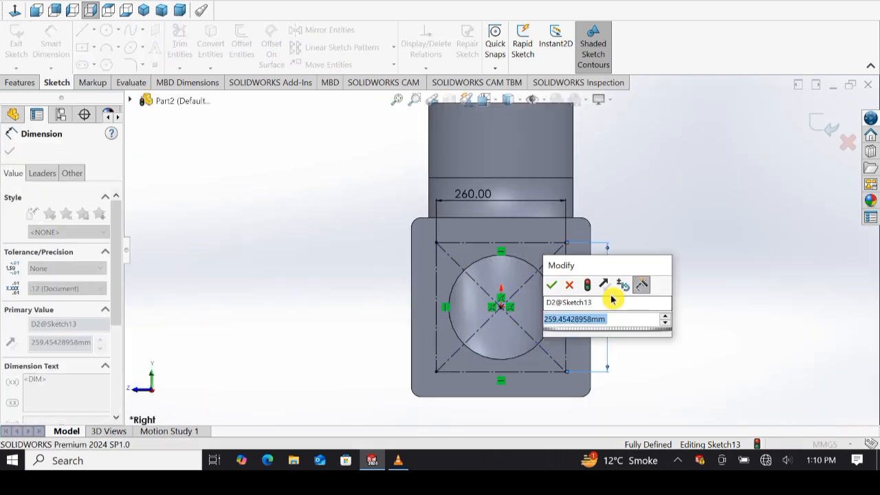
{"action": "type", "text": "260"}
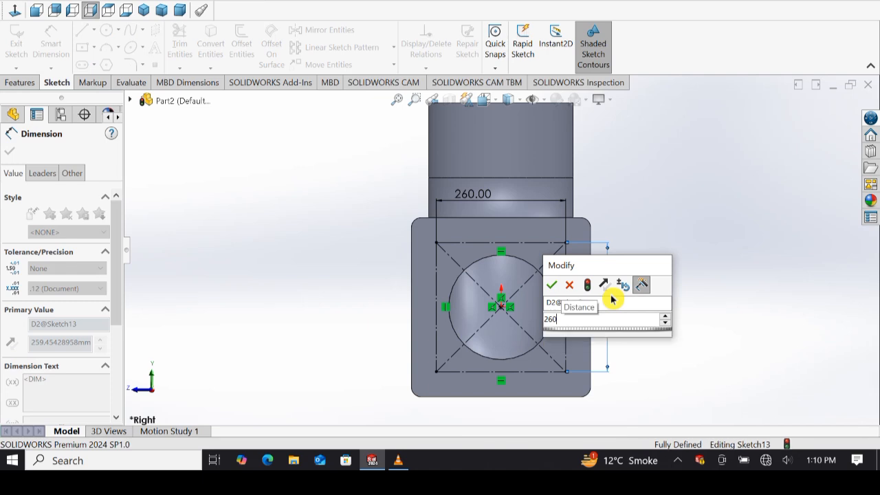
{"action": "key", "text": "Return"}
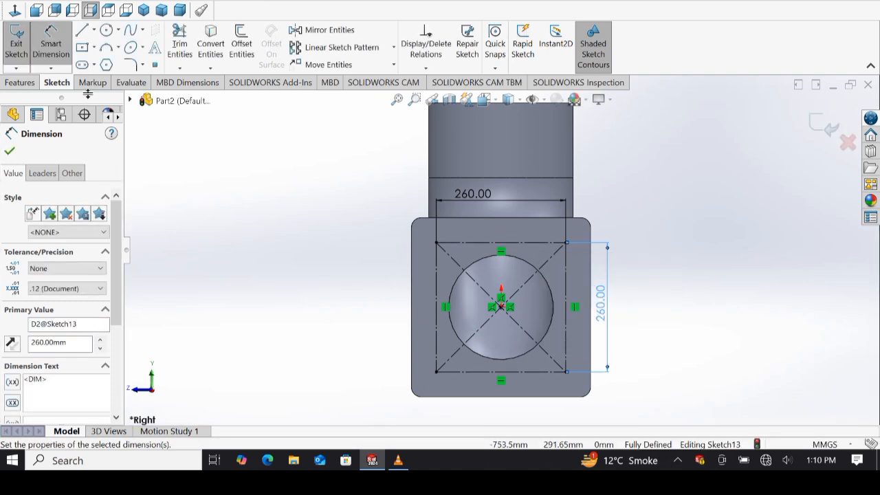
{"action": "key", "text": "Escape"}
Step: Draw a circle about 63 mm in diameter centred on the construction square's upper-left corner
{"action": "left_click", "coordinate": [105, 30]}
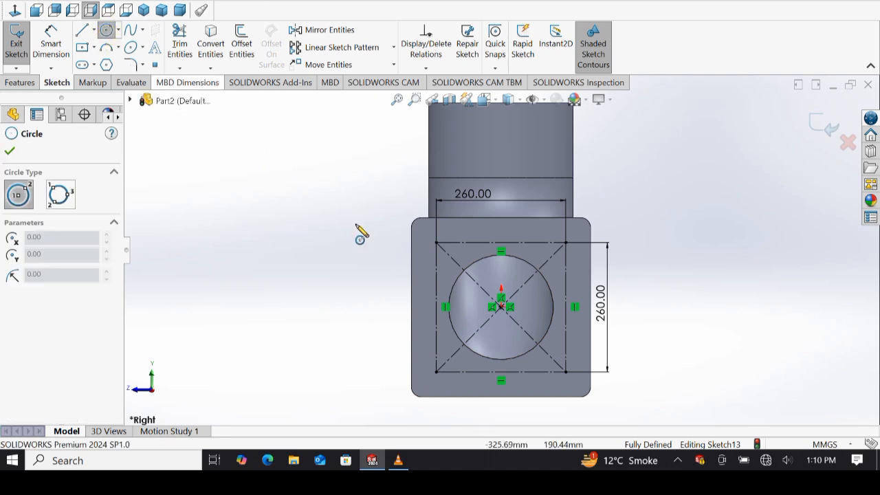
{"action": "left_click", "coordinate": [435, 242]}
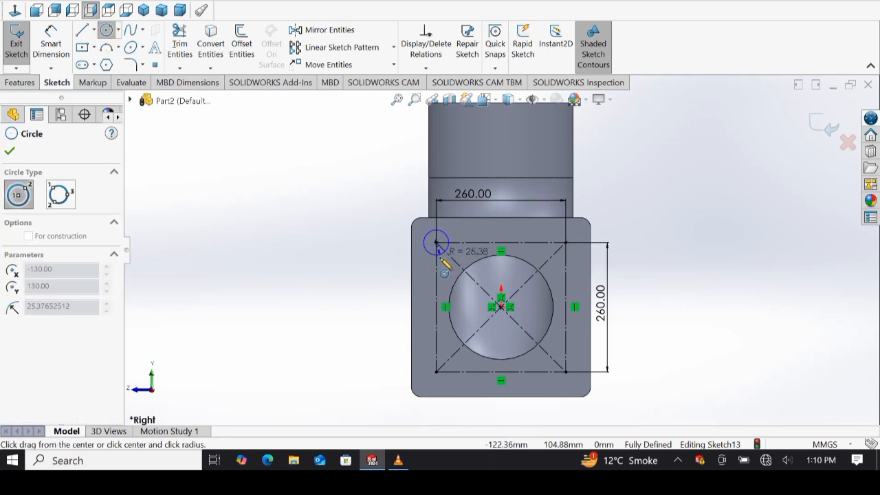
{"action": "left_click", "coordinate": [441, 258]}
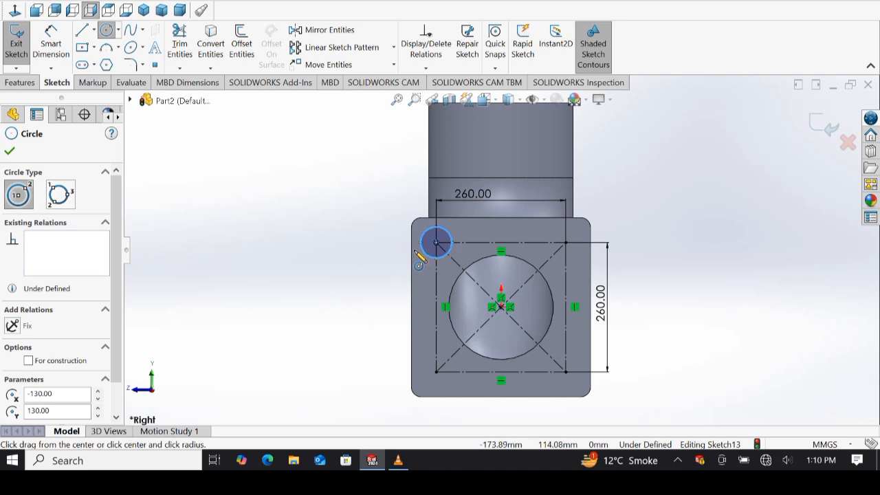
{"action": "key", "text": "Escape"}
Step: Dimension the corner circle's diameter to 60 mm
{"action": "left_click", "coordinate": [420, 243]}
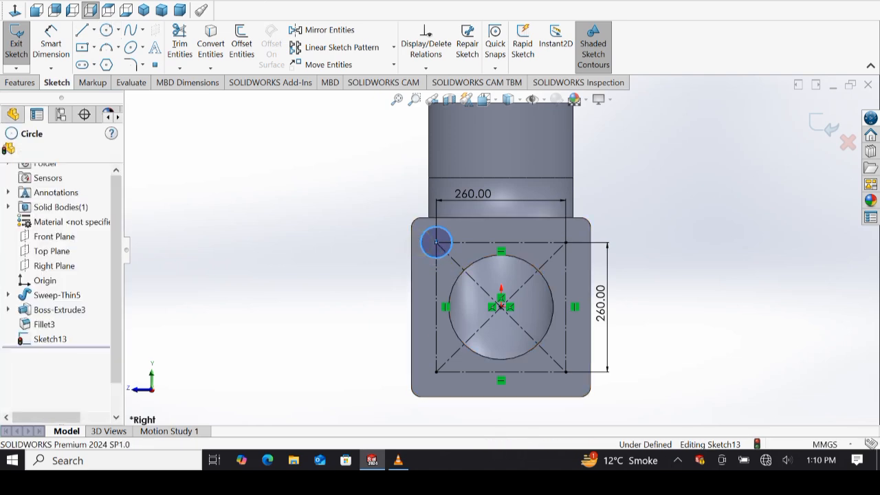
{"action": "left_click", "coordinate": [467, 205]}
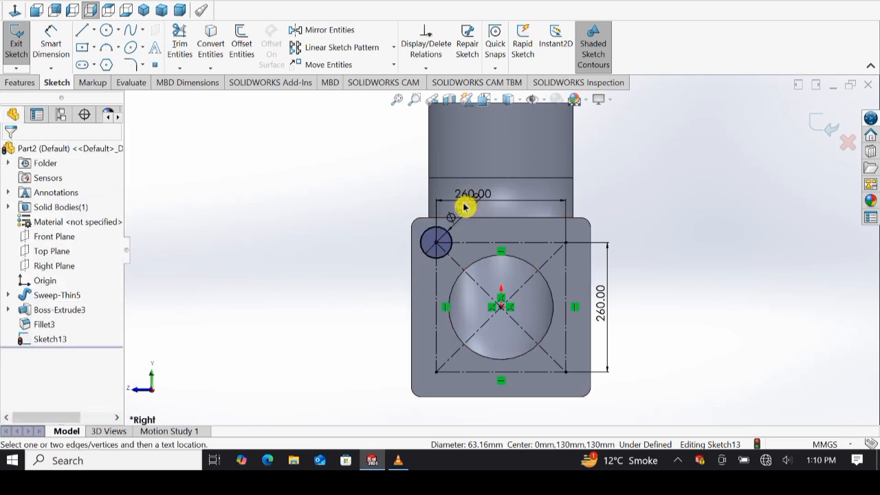
{"action": "left_click", "coordinate": [400, 226]}
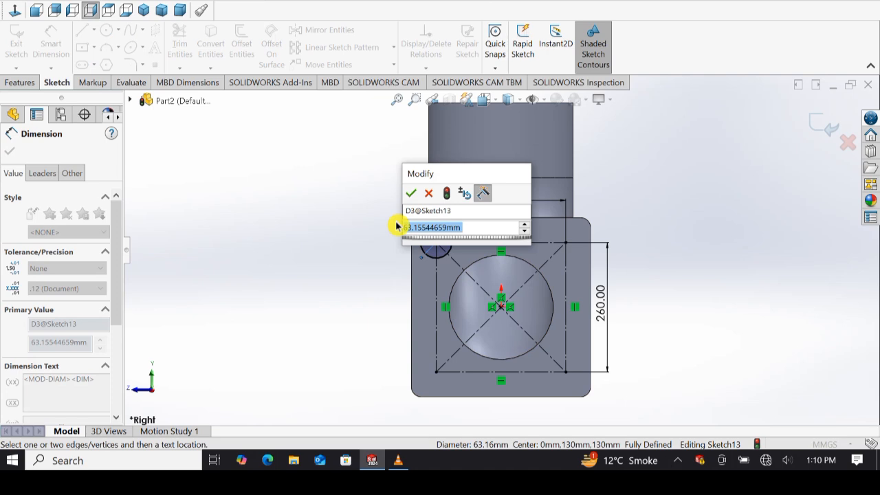
{"action": "type", "text": "60"}
{"action": "key", "text": "Return"}
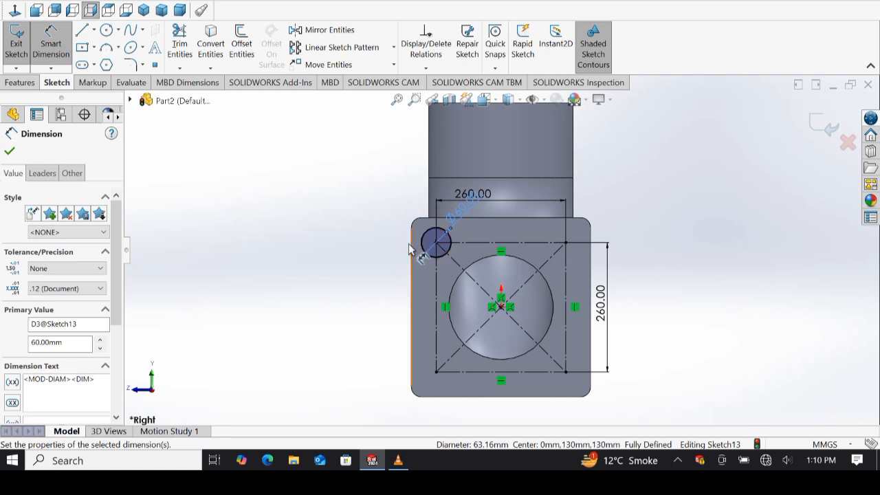
{"action": "left_click", "coordinate": [117, 117]}
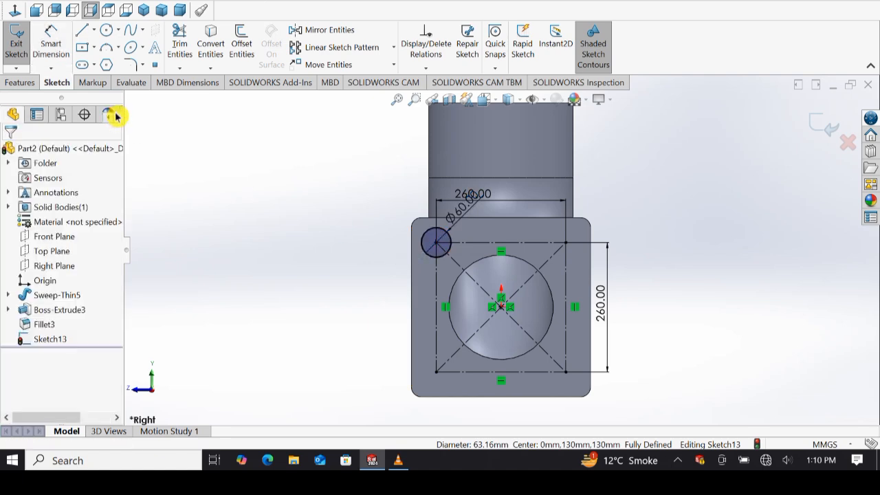
Step: Cut the 60 mm circle 10 mm deep into the flange face as a blind extruded cut
{"action": "left_click", "coordinate": [21, 82]}
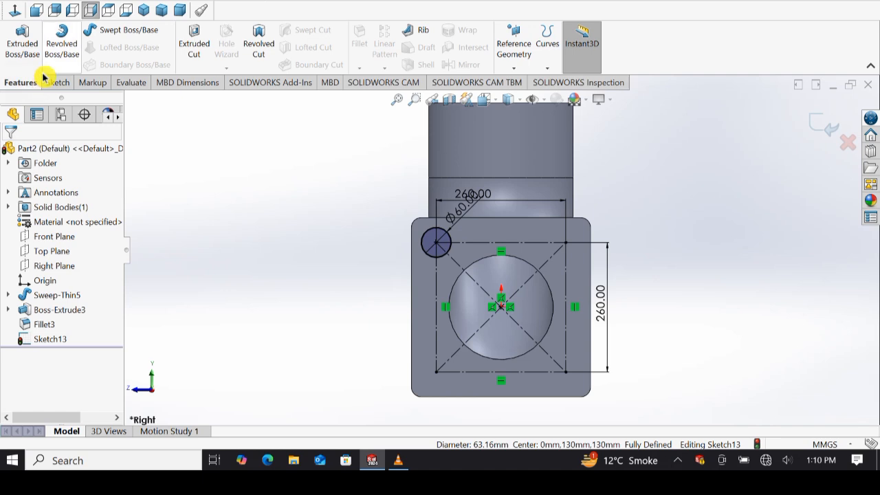
{"action": "left_click", "coordinate": [191, 41]}
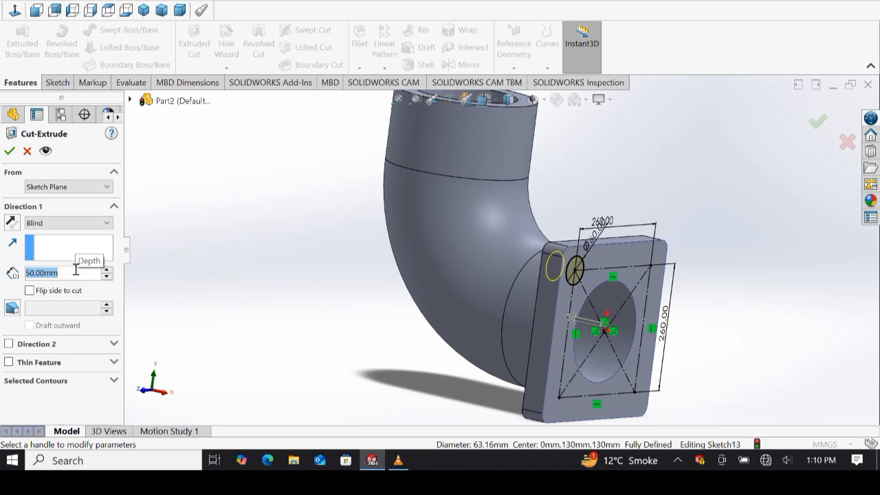
{"action": "type", "text": "10"}
{"action": "key", "text": "Return"}
{"action": "key", "text": "Return"}
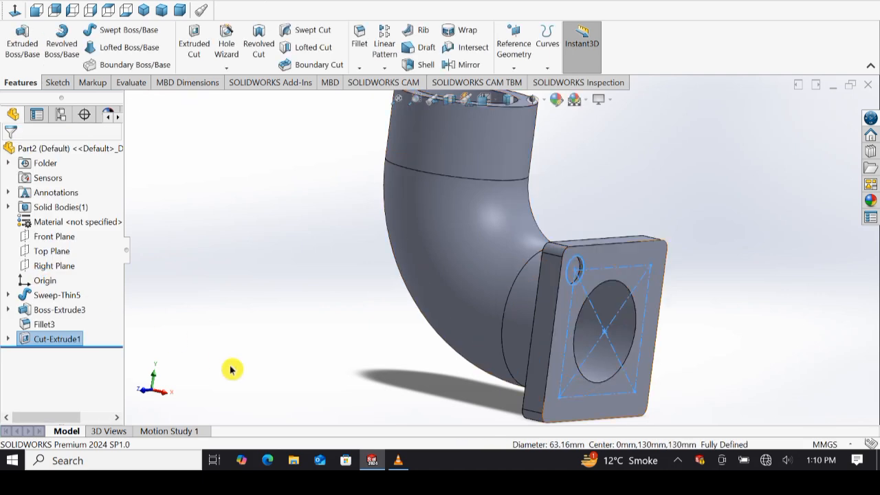
{"action": "left_click", "coordinate": [343, 359]}
Step: Open a sketch on the circular recess's floor and draw a concentric circle about 34 mm in diameter inside it
{"action": "middle_click_drag", "start_coordinate": [550, 346], "coordinate": [513, 344]}
{"action": "left_click", "coordinate": [543, 278]}
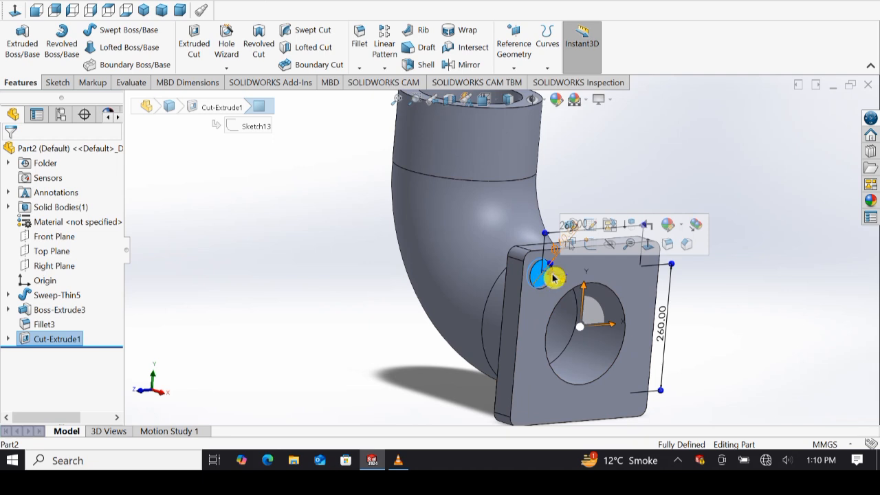
{"action": "left_click", "coordinate": [588, 240]}
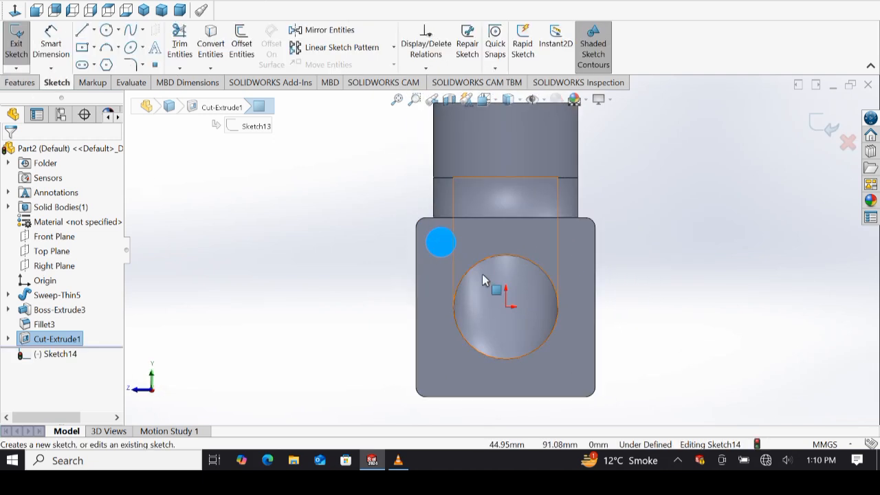
{"action": "left_click", "coordinate": [106, 30]}
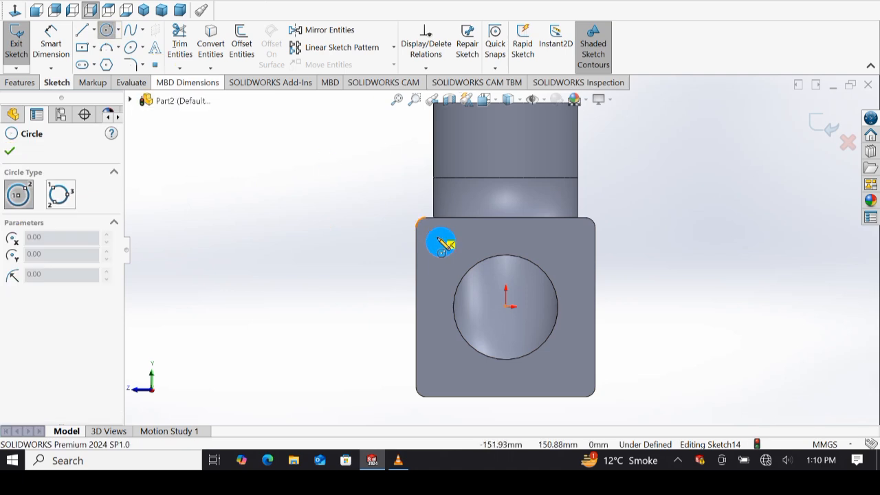
{"action": "left_click", "coordinate": [441, 243]}
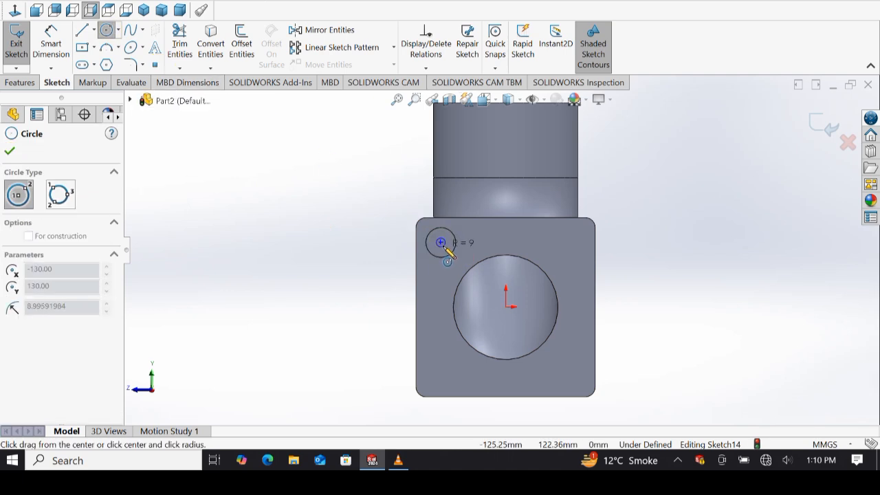
{"action": "left_click", "coordinate": [449, 255]}
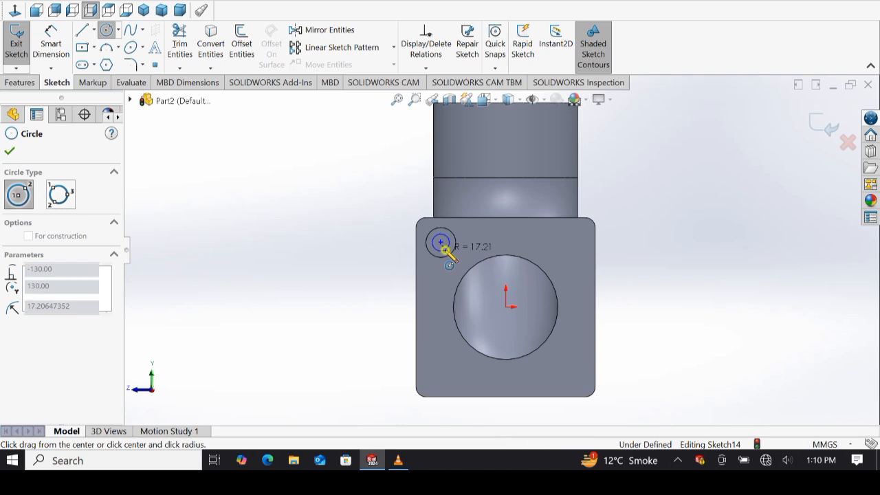
{"action": "key", "text": "Escape"}
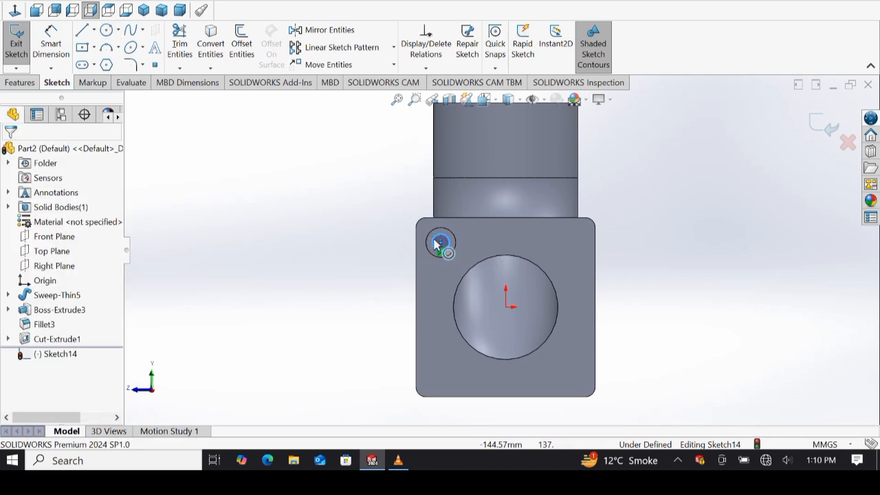
Step: Dimension the inner circle's diameter to 30 mm
{"action": "left_click", "coordinate": [434, 242]}
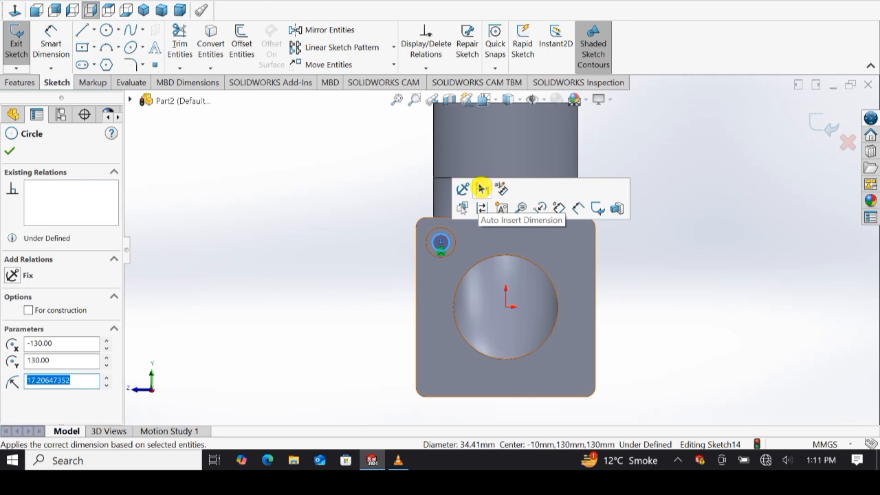
{"action": "left_click", "coordinate": [483, 185]}
{"action": "left_click", "coordinate": [455, 197]}
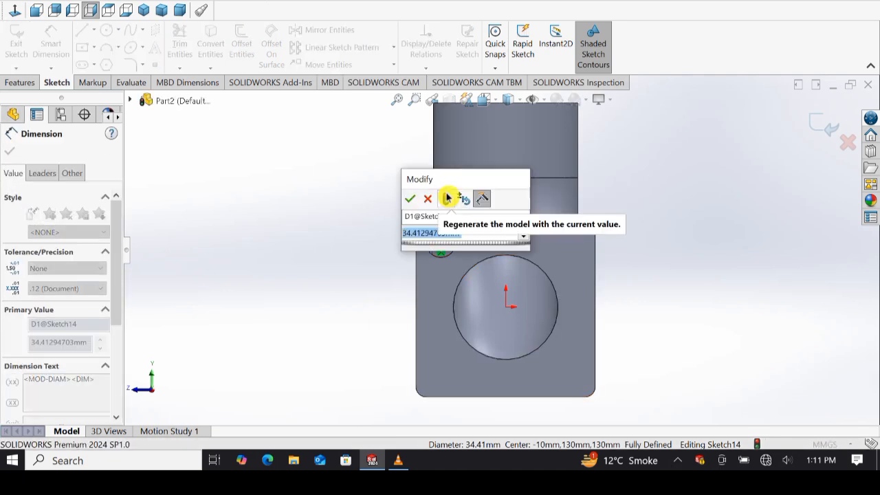
{"action": "type", "text": "40"}
{"action": "key", "text": "Return"}
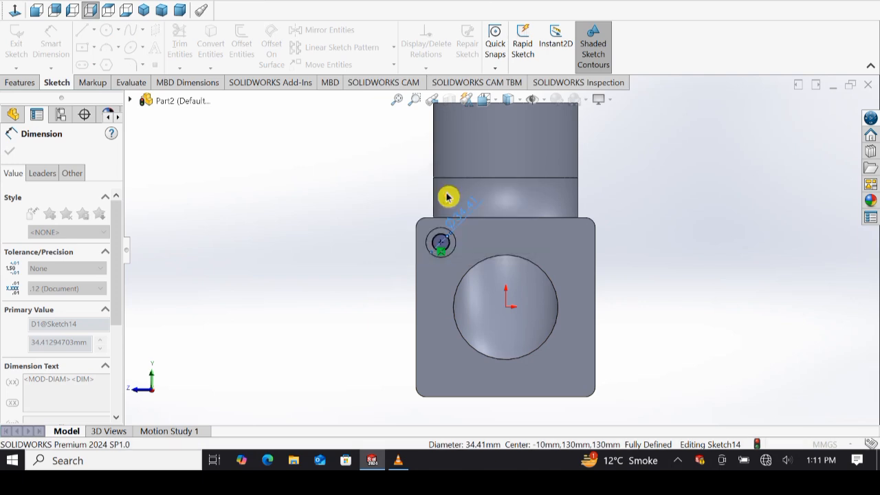
{"action": "key", "text": "Escape"}
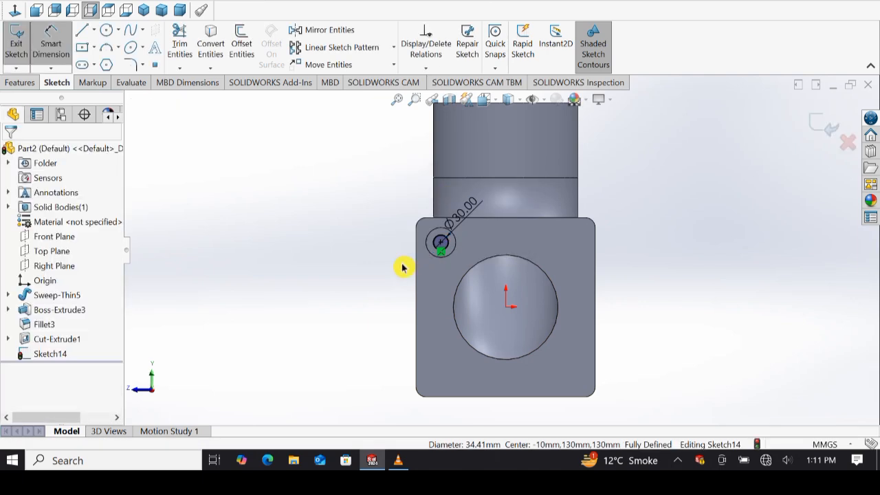
Step: Cut the 30 mm circle through the rest of the flange with an extruded cut ending Up To Next
{"action": "middle_click_drag", "start_coordinate": [383, 297], "coordinate": [172, 199]}
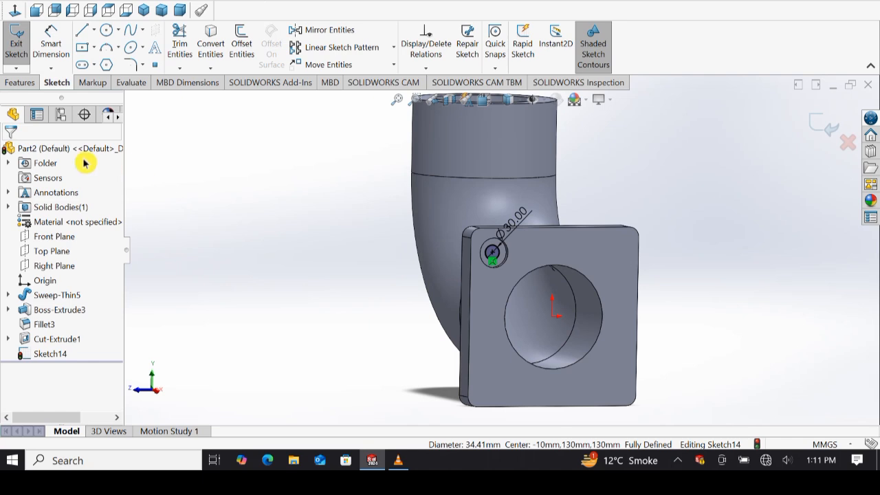
{"action": "left_click", "coordinate": [21, 82]}
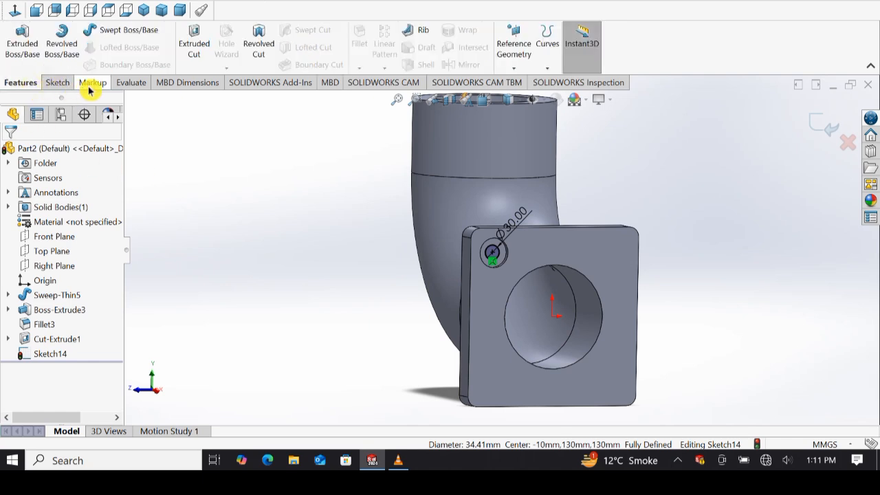
{"action": "left_click", "coordinate": [194, 50]}
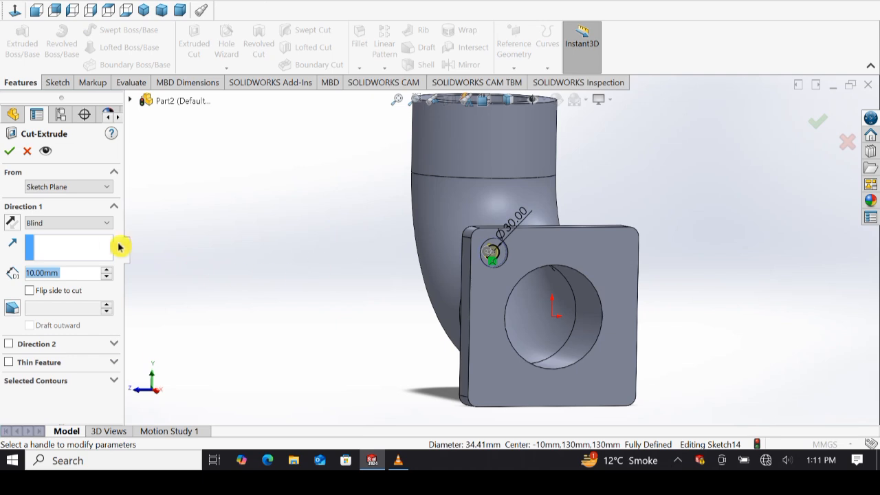
{"action": "left_click", "coordinate": [95, 224]}
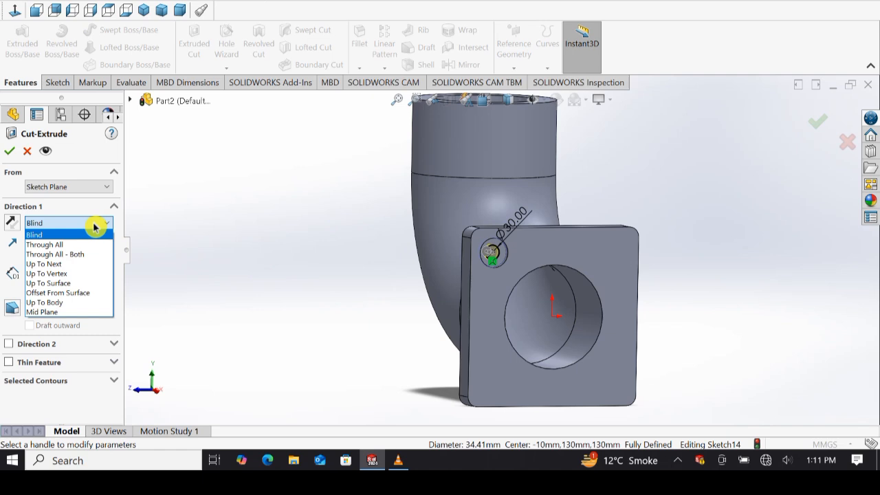
{"action": "left_click", "coordinate": [84, 266]}
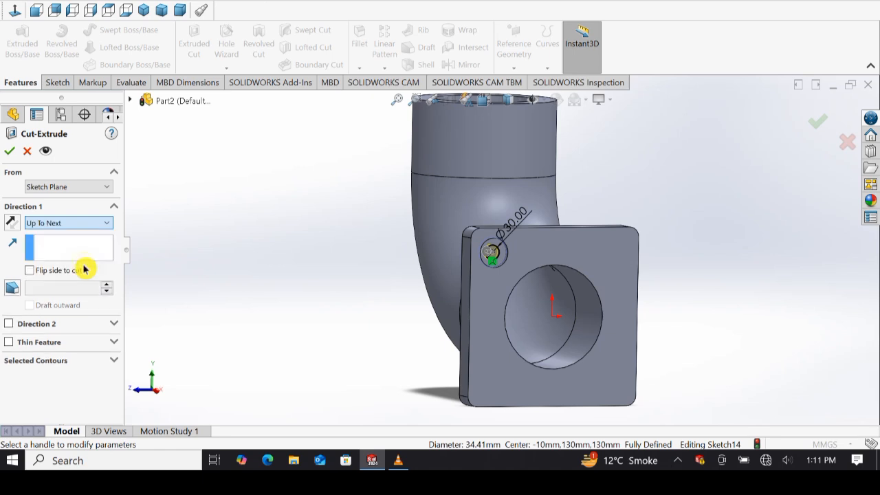
{"action": "mouse_move", "coordinate": [310, 308]}
{"action": "middle_mouse_down"}
{"action": "mouse_move", "coordinate": [413, 326]}
{"action": "mouse_move", "coordinate": [310, 308]}
{"action": "middle_mouse_up"}
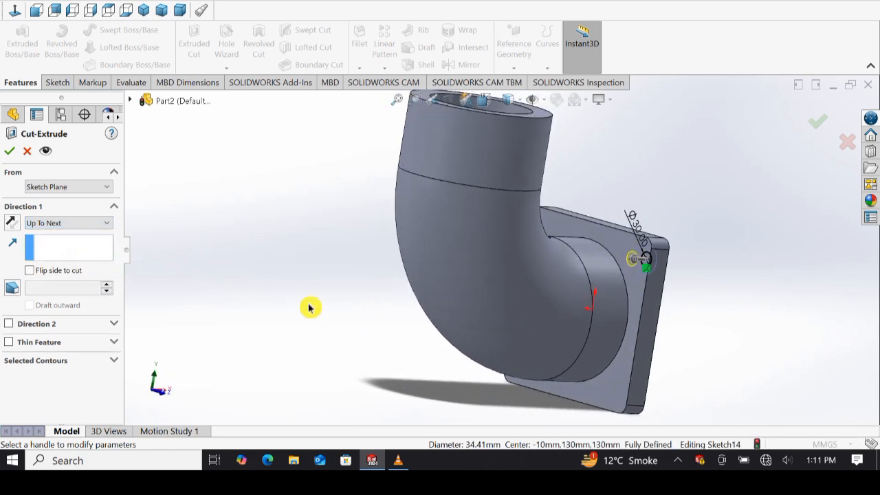
{"action": "left_click", "coordinate": [10, 152]}
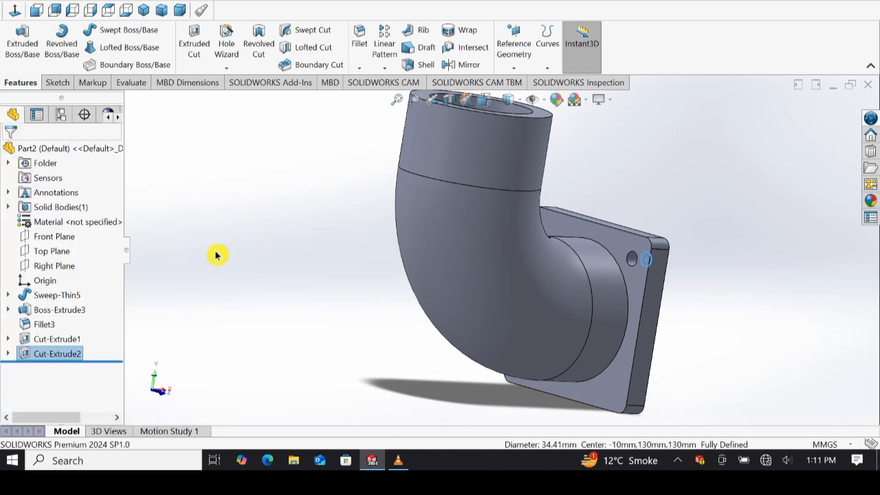
{"action": "left_click", "coordinate": [248, 273]}
Step: Circular-pattern both corner hole cuts around the bore's inner face as 4 equally spaced instances over 360°
{"action": "middle_click_drag", "start_coordinate": [498, 365], "coordinate": [356, 361]}
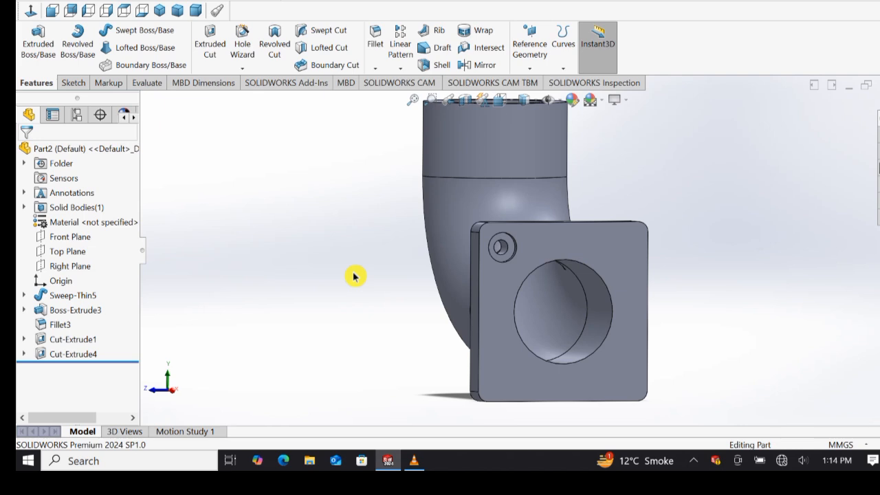
{"action": "left_click", "coordinate": [400, 68]}
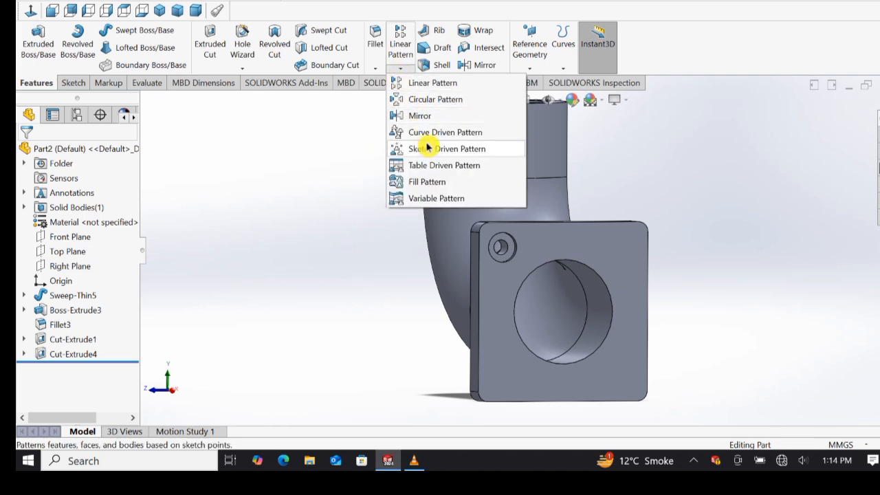
{"action": "left_click", "coordinate": [434, 102]}
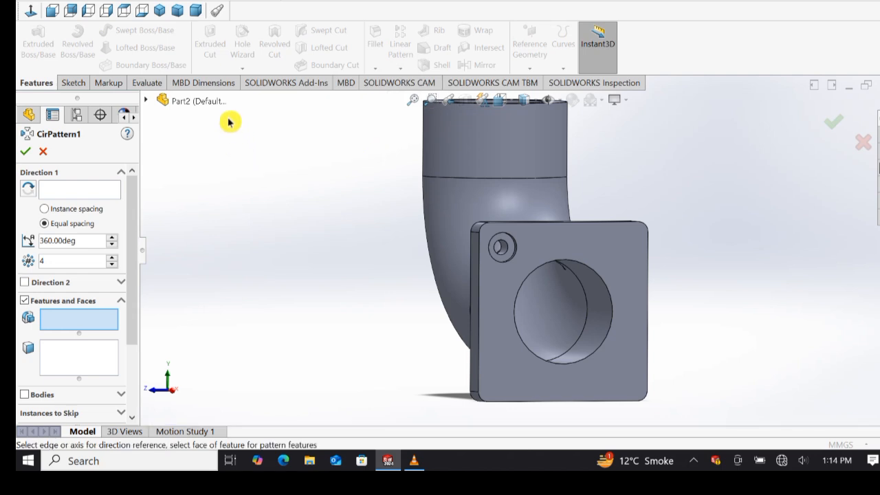
{"action": "left_click", "coordinate": [184, 105]}
{"action": "left_click", "coordinate": [208, 292]}
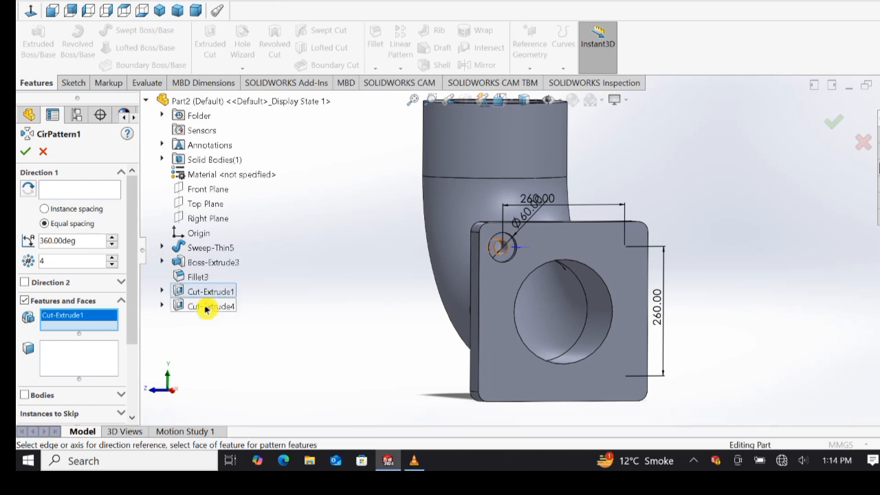
{"action": "left_click", "coordinate": [206, 307]}
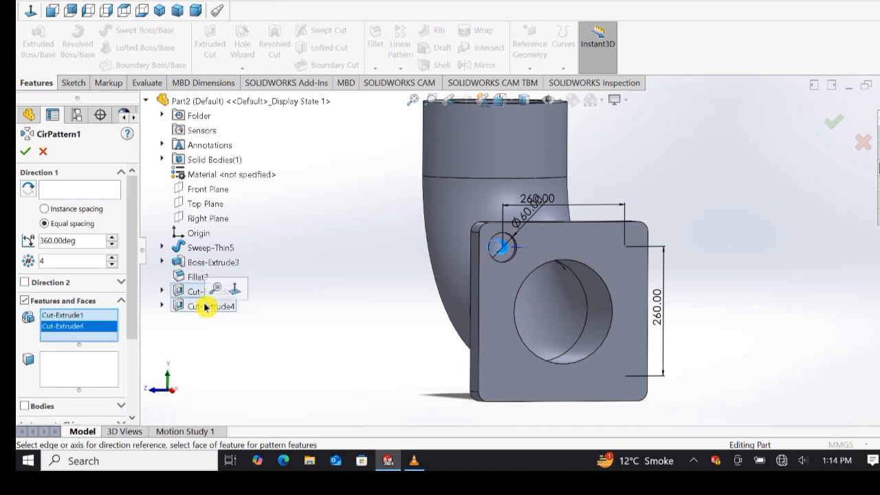
{"action": "left_click", "coordinate": [79, 197]}
{"action": "left_click", "coordinate": [586, 346]}
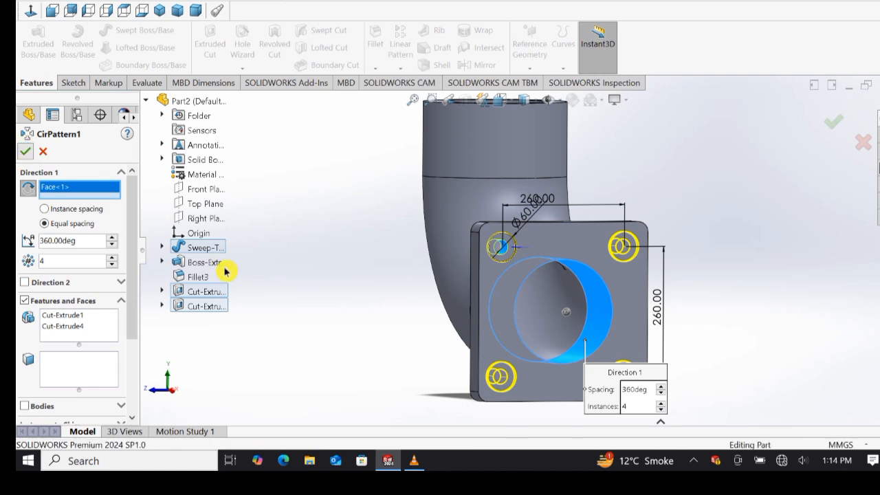
{"action": "left_click", "coordinate": [24, 151]}
Step: Open a sketch on the pipe's open end face and draw a center rectangle about 306 by 305 mm, centred on the bore
{"action": "middle_click_drag", "start_coordinate": [684, 325], "coordinate": [457, 302]}
{"action": "middle_click_drag", "start_coordinate": [404, 211], "coordinate": [422, 298]}
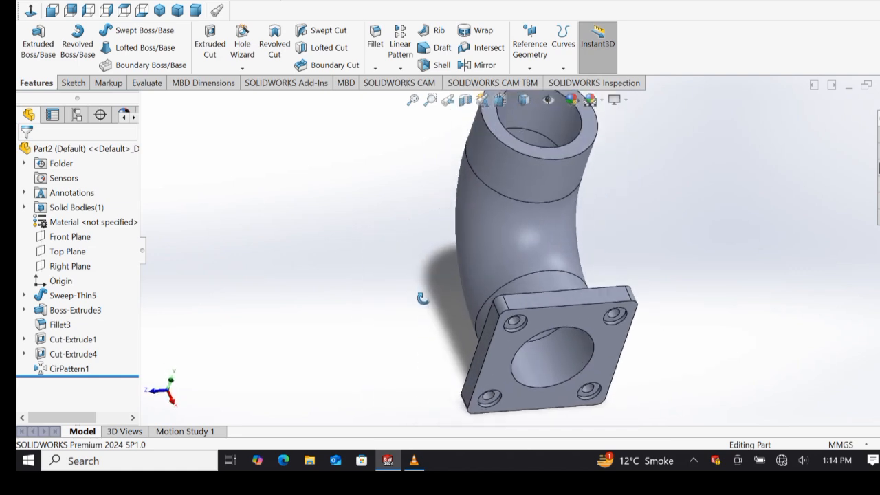
{"action": "left_click", "coordinate": [544, 152]}
{"action": "left_click", "coordinate": [595, 122]}
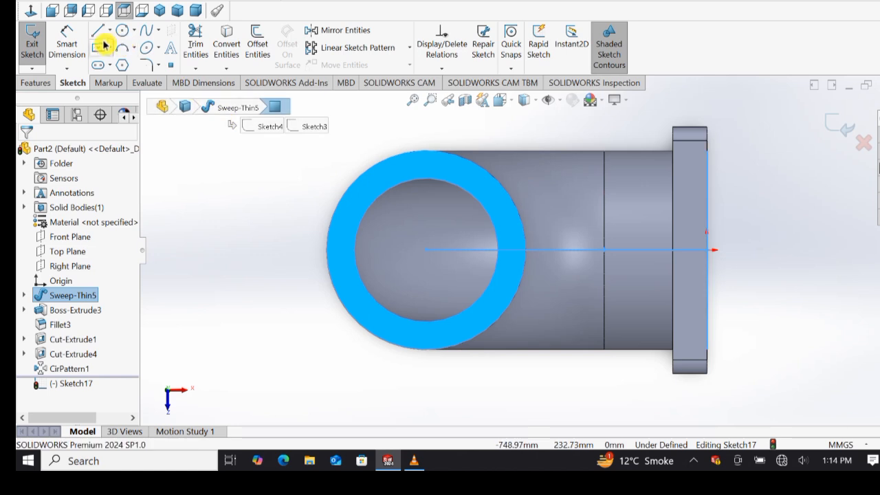
{"action": "left_click", "coordinate": [100, 48]}
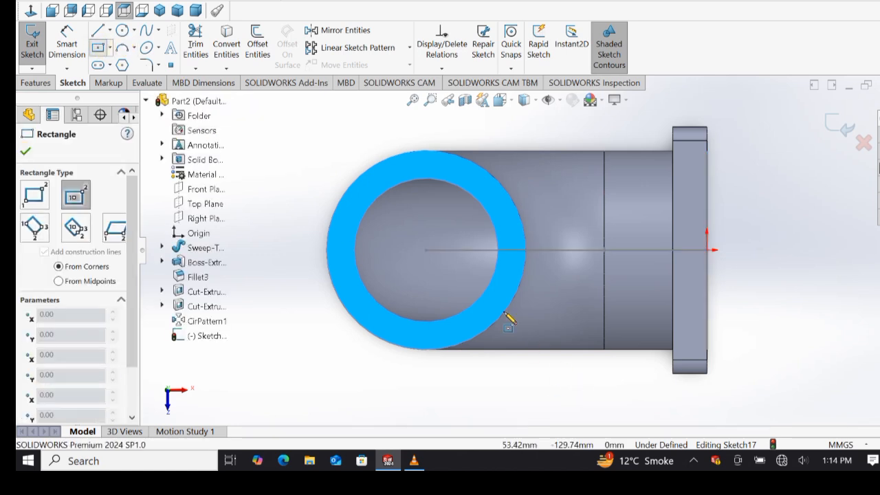
{"action": "left_click", "coordinate": [426, 250]}
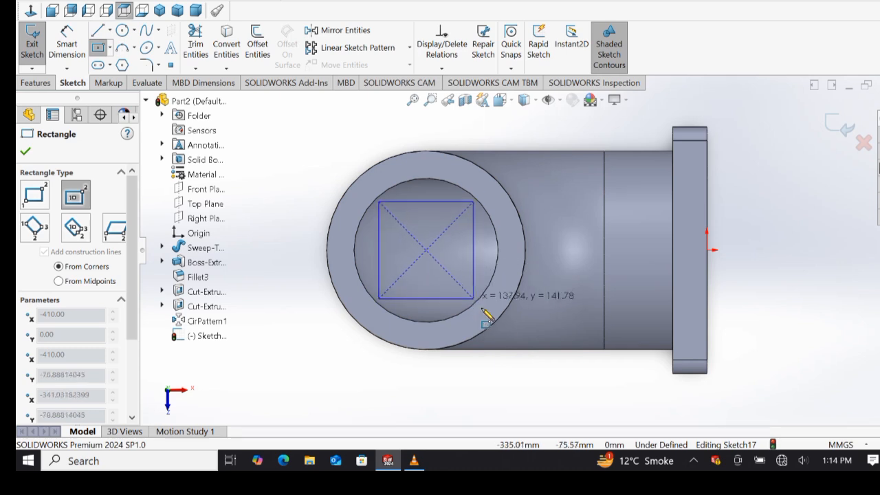
{"action": "left_click", "coordinate": [531, 354]}
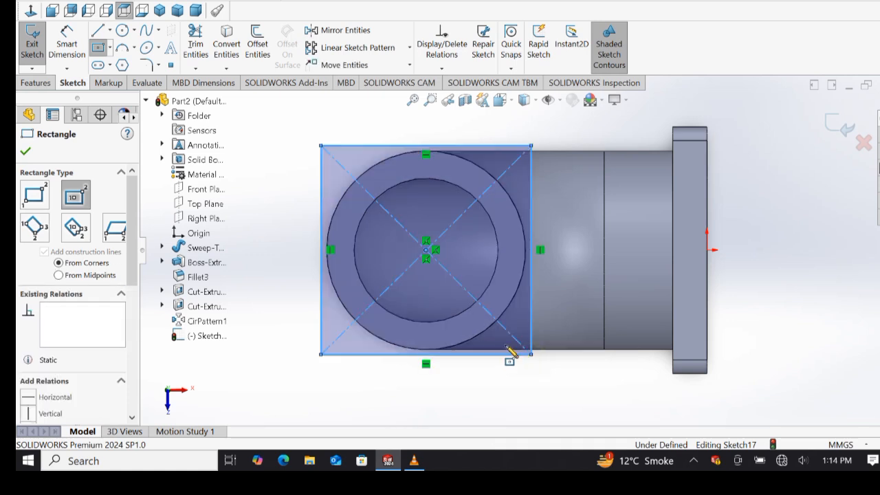
{"action": "key", "text": "Escape"}
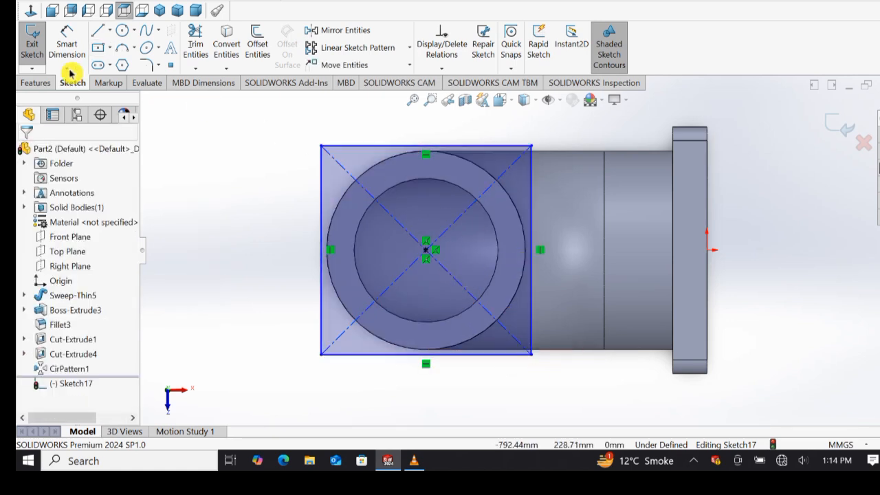
Step: Dimension the rectangle's vertical side to 360 mm
{"action": "left_click", "coordinate": [67, 38]}
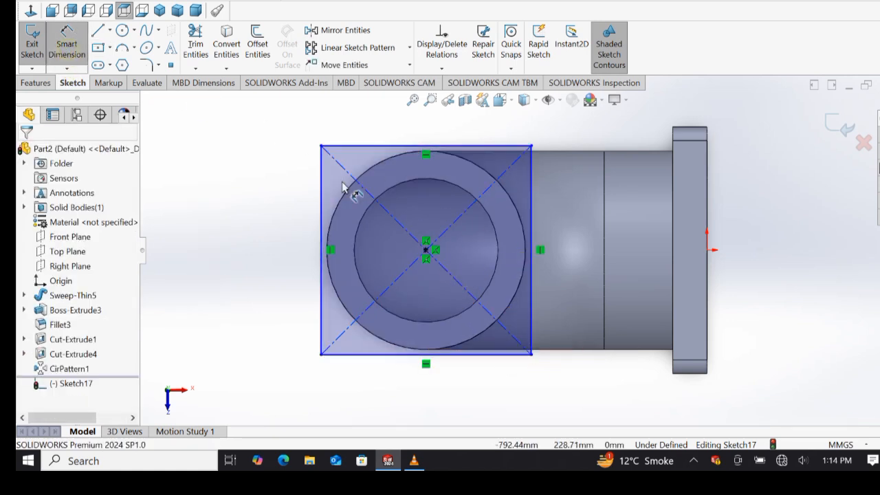
{"action": "left_click", "coordinate": [534, 280]}
{"action": "left_click", "coordinate": [619, 268]}
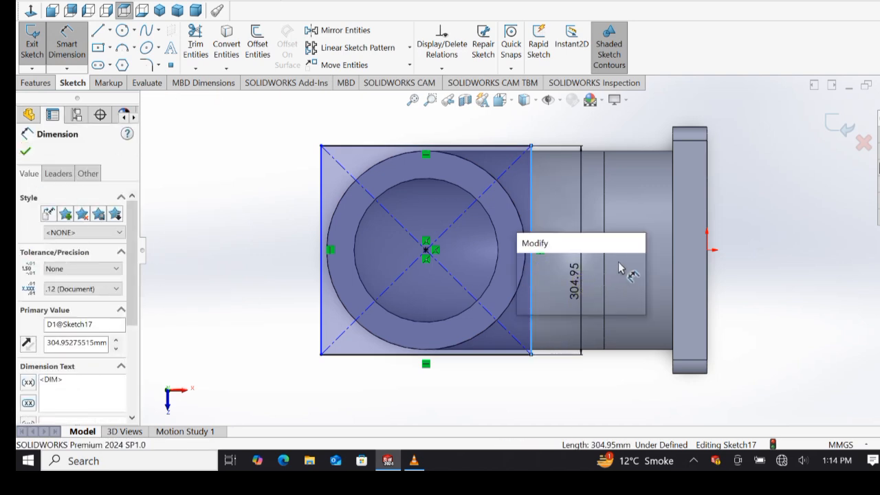
{"action": "type", "text": "36"}
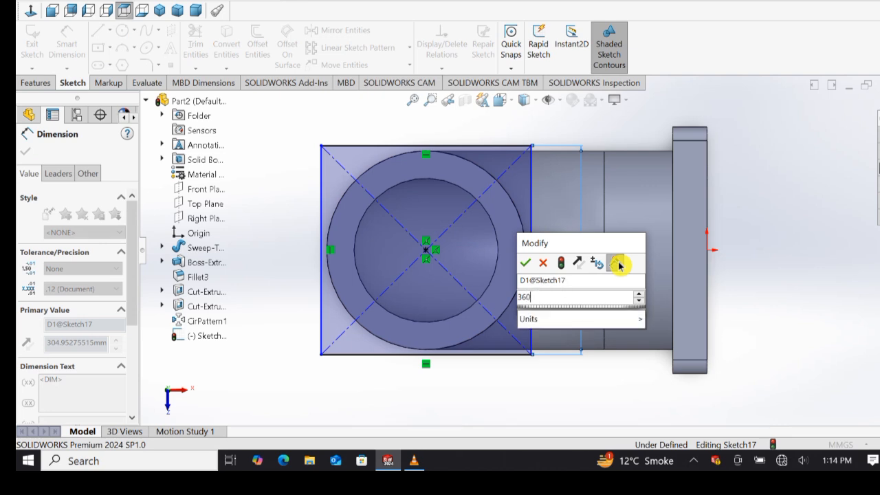
{"action": "type", "text": "0"}
{"action": "left_click", "coordinate": [618, 264]}
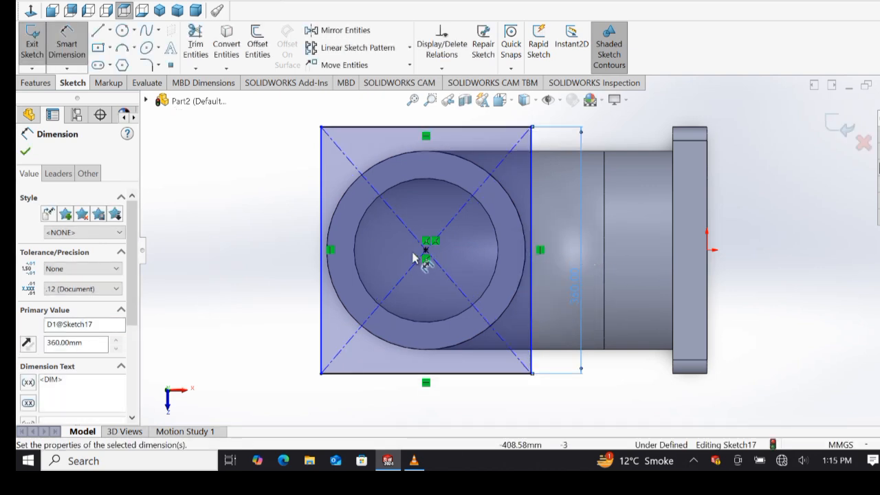
Step: Dimension the rectangle's horizontal side to 360 mm
{"action": "left_click", "coordinate": [411, 366]}
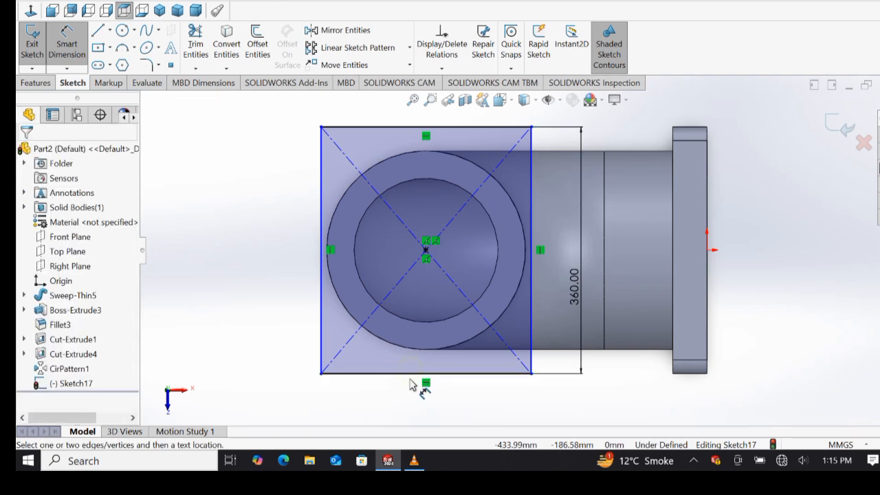
{"action": "left_click", "coordinate": [410, 378]}
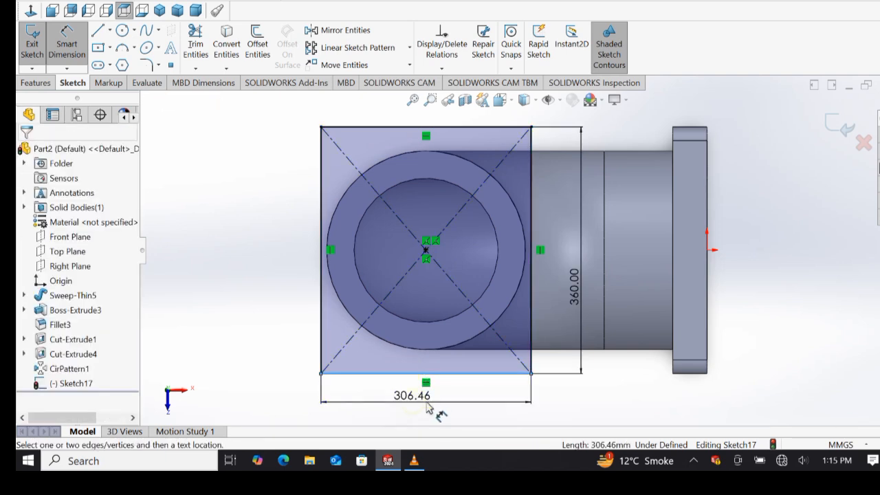
{"action": "left_click", "coordinate": [425, 399]}
{"action": "type", "text": "360"}
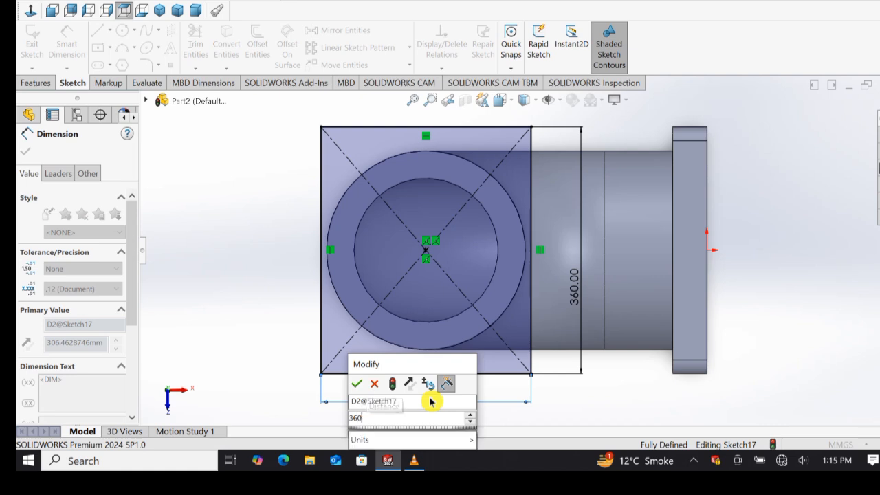
{"action": "key", "text": "Return"}
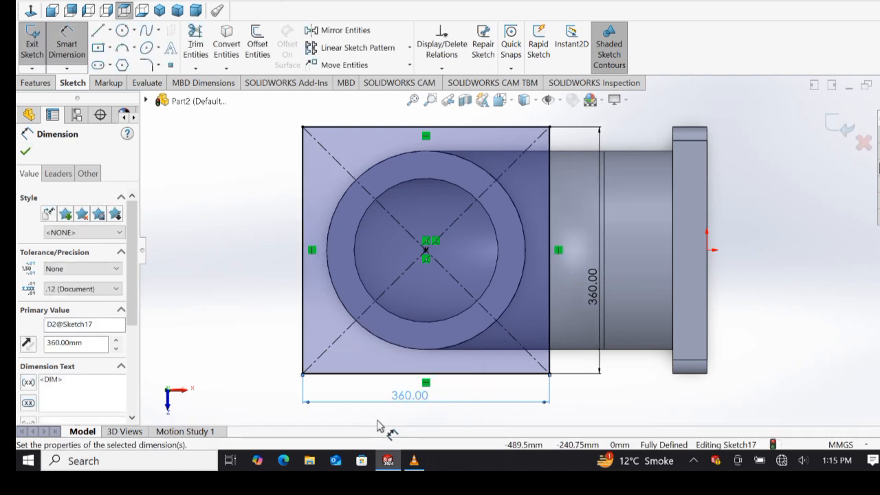
{"action": "key", "text": "Escape"}
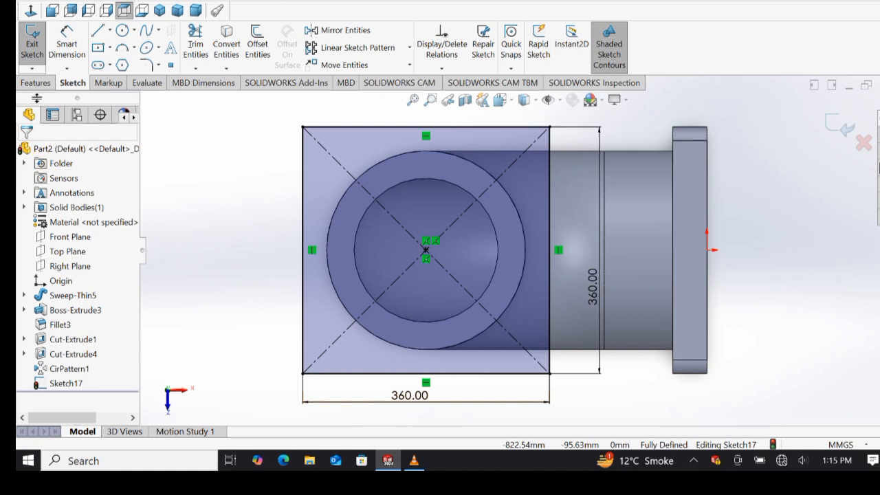
Step: Extrude only the region between the square and the pipe's outer circle 50 mm blind, reversed back along the pipe
{"action": "left_click", "coordinate": [47, 84]}
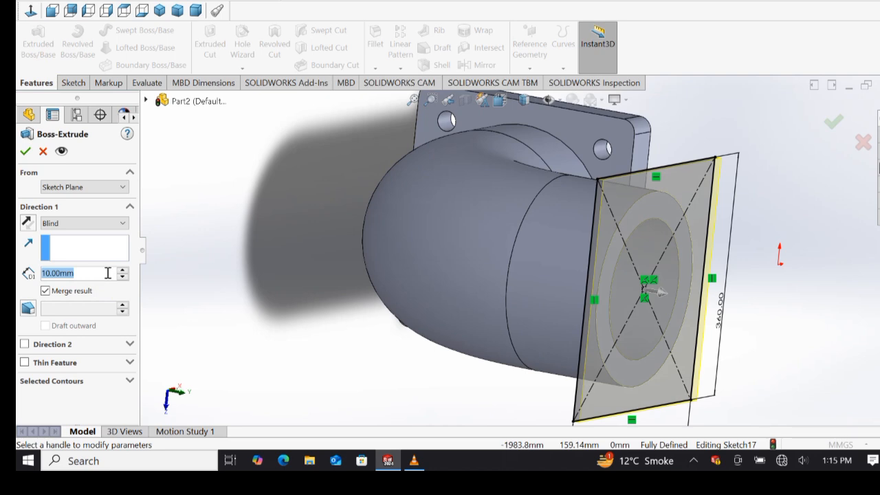
{"action": "type", "text": "50"}
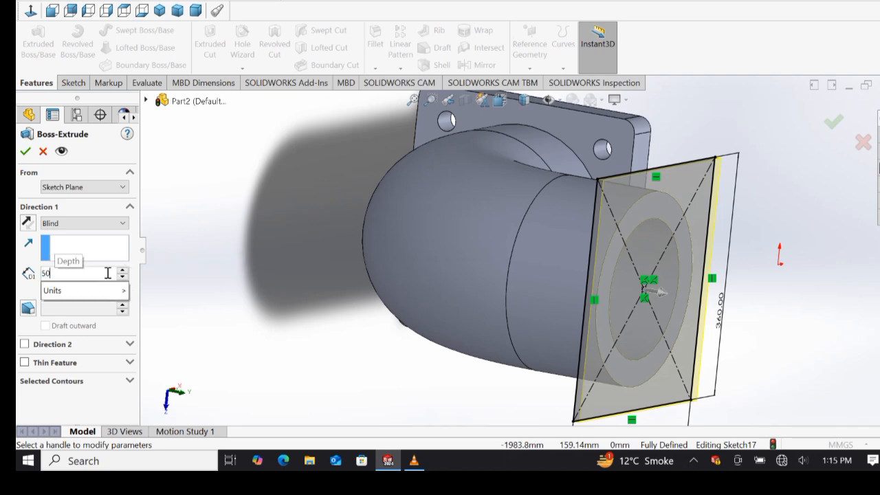
{"action": "key", "text": "Return"}
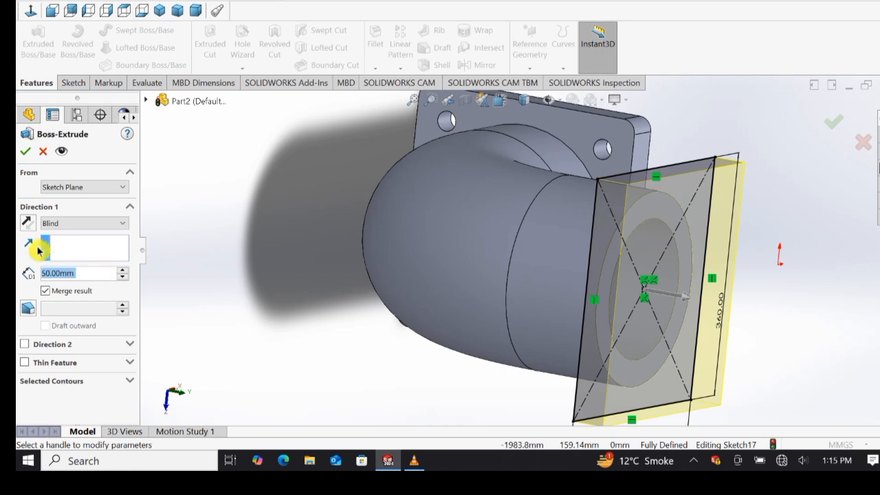
{"action": "left_click", "coordinate": [26, 224]}
{"action": "left_click", "coordinate": [131, 383]}
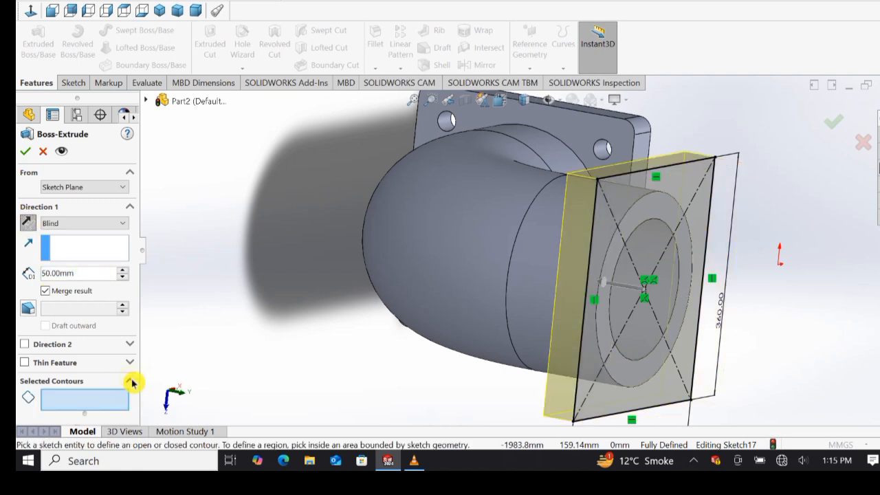
{"action": "left_click", "coordinate": [607, 400]}
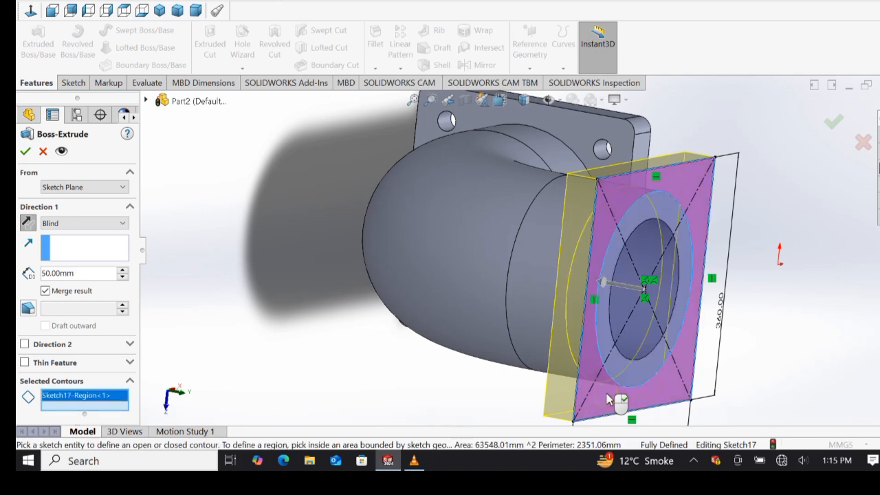
{"action": "left_click", "coordinate": [25, 152]}
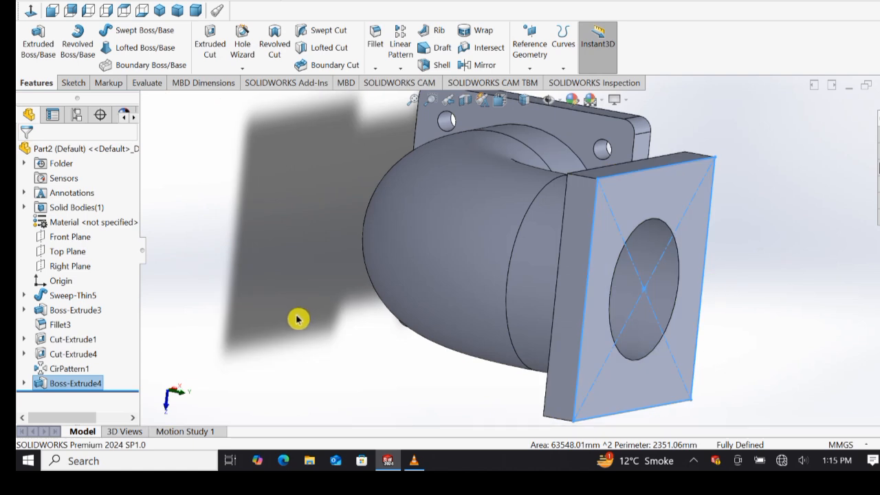
{"action": "left_click", "coordinate": [299, 320]}
Step: Fillet the four corner edges of the new square flange with a 20 mm radius
{"action": "mouse_move", "coordinate": [780, 224]}
{"action": "middle_mouse_down"}
{"action": "mouse_move", "coordinate": [778, 245]}
{"action": "mouse_move", "coordinate": [774, 236]}
{"action": "middle_mouse_up"}
{"action": "left_click", "coordinate": [380, 45]}
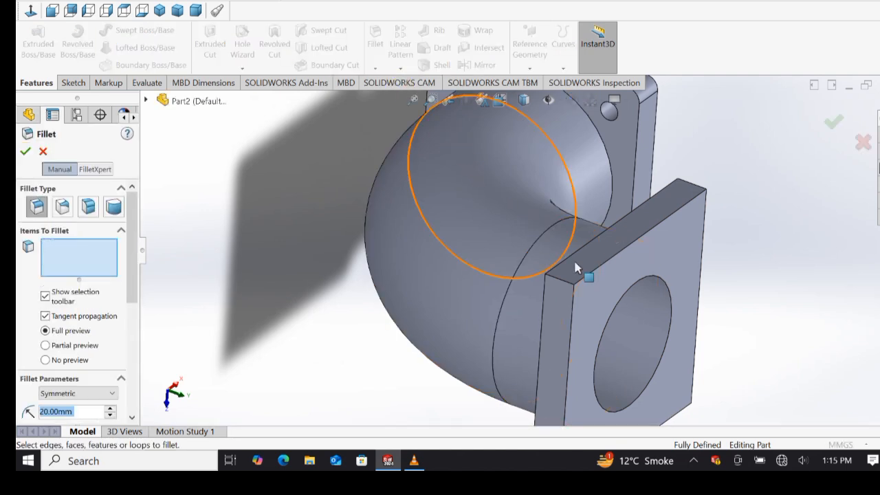
{"action": "left_click", "coordinate": [563, 281]}
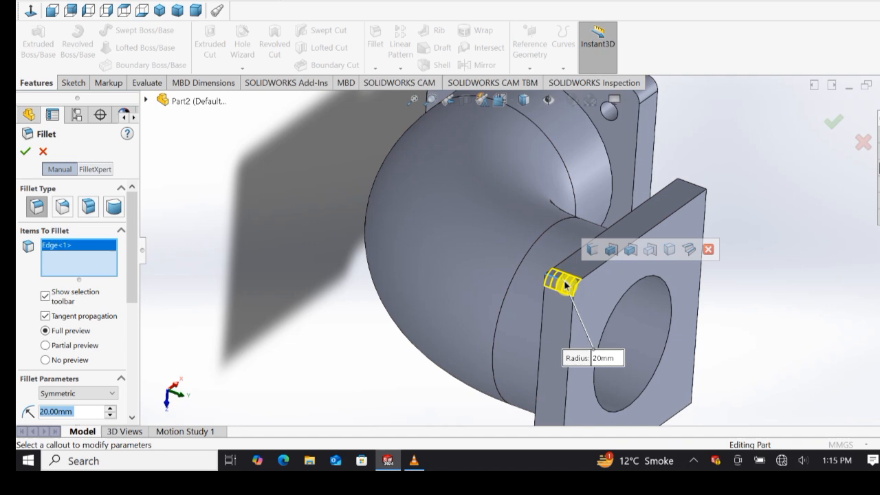
{"action": "left_click", "coordinate": [593, 249]}
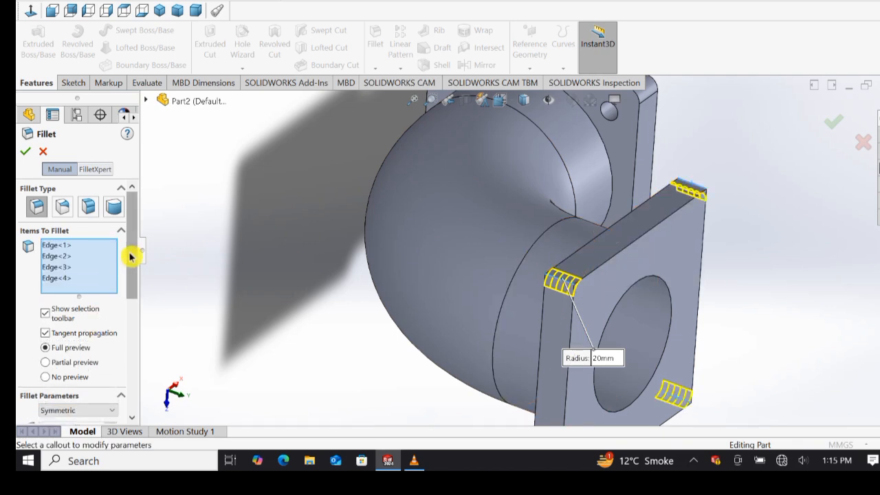
{"action": "scroll", "coordinate": [127, 288], "scroll_direction": "down", "scroll_amount": 4}
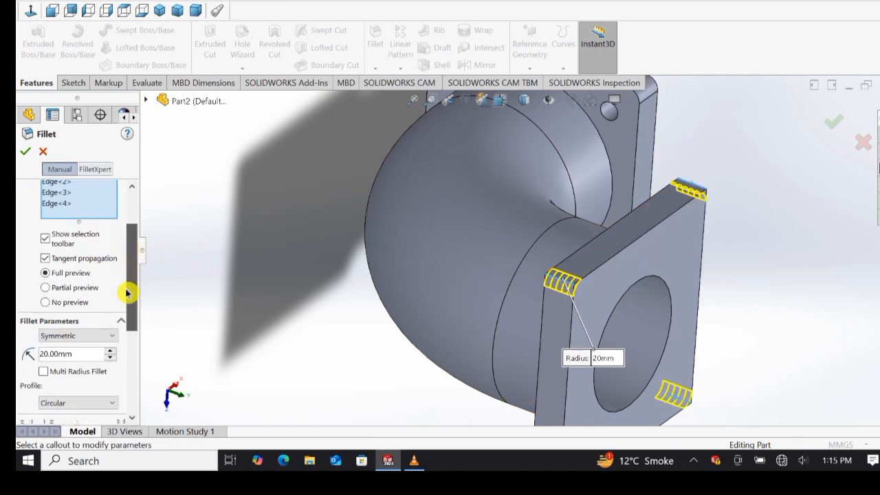
{"action": "left_click", "coordinate": [24, 152]}
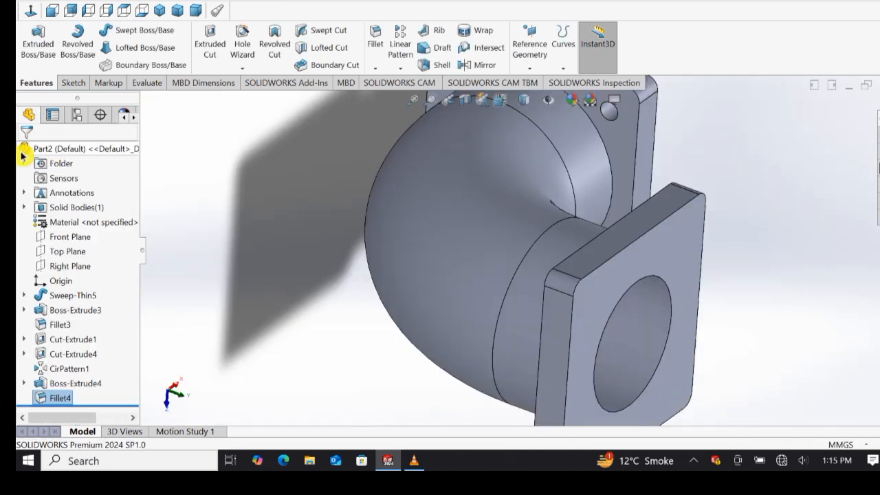
Step: Open a sketch on the new flange's outer face and draw a center rectangle about 287 by 277 mm, centred on the bore
{"action": "middle_click_drag", "start_coordinate": [309, 318], "coordinate": [262, 282]}
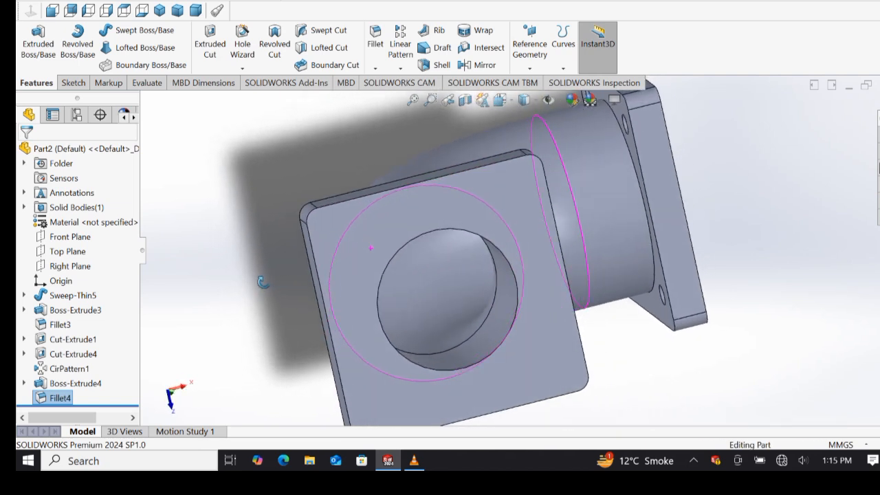
{"action": "left_click", "coordinate": [364, 239]}
{"action": "left_click", "coordinate": [412, 212]}
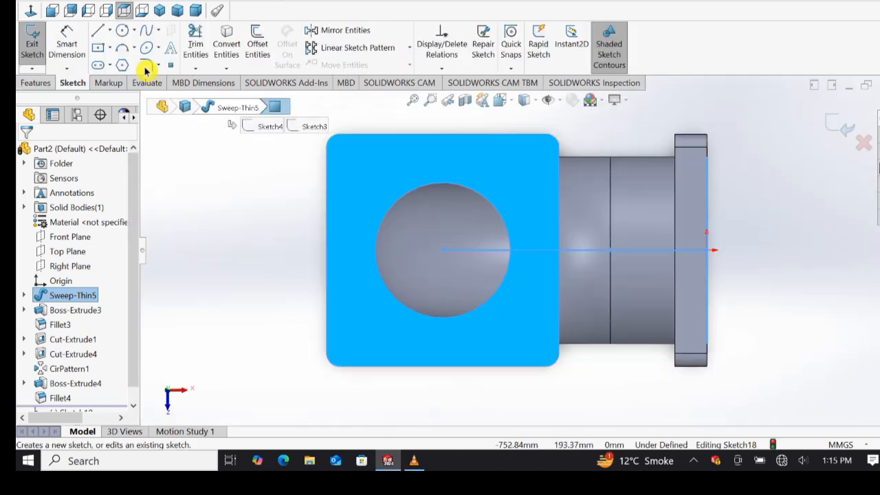
{"action": "left_click", "coordinate": [101, 48]}
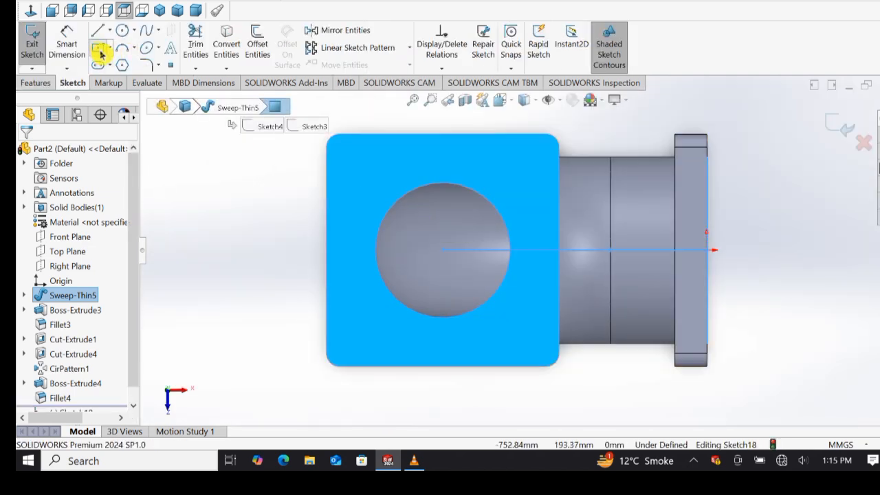
{"action": "left_click", "coordinate": [441, 249]}
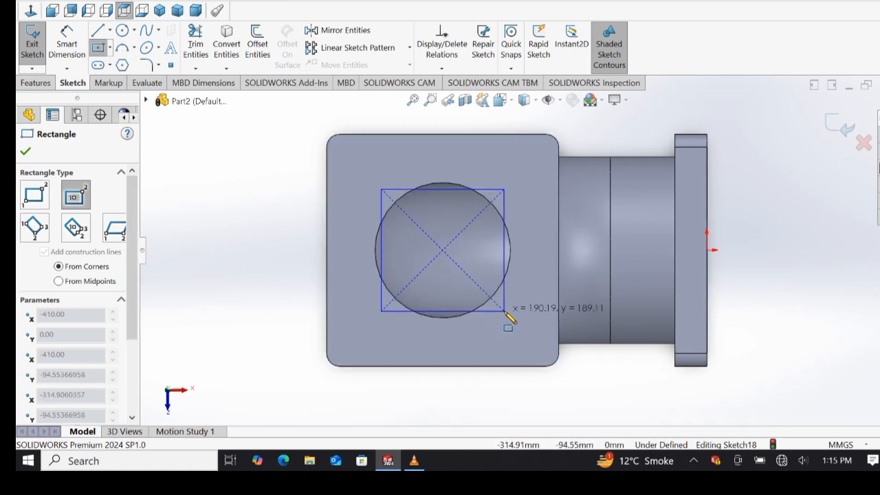
{"action": "left_click", "coordinate": [536, 339]}
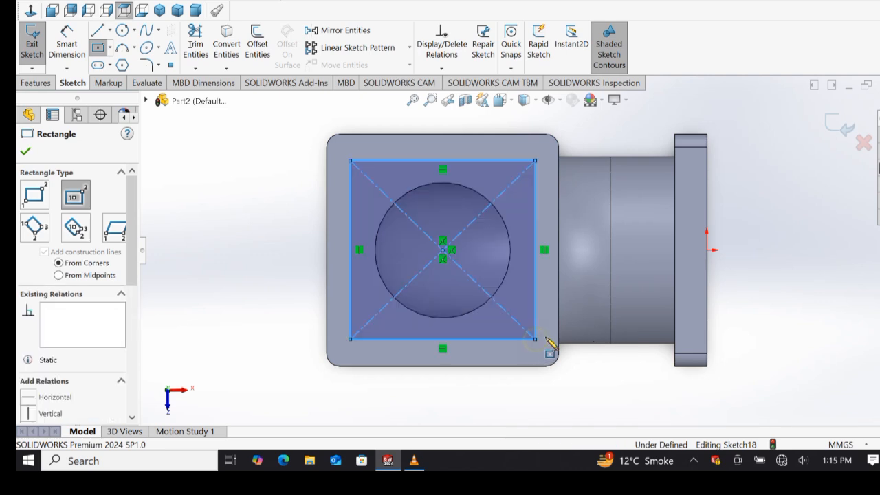
{"action": "key", "text": "Escape"}
Step: Dimension the vertical side of the rectangle on the new flange to 260 mm
{"action": "left_click", "coordinate": [67, 43]}
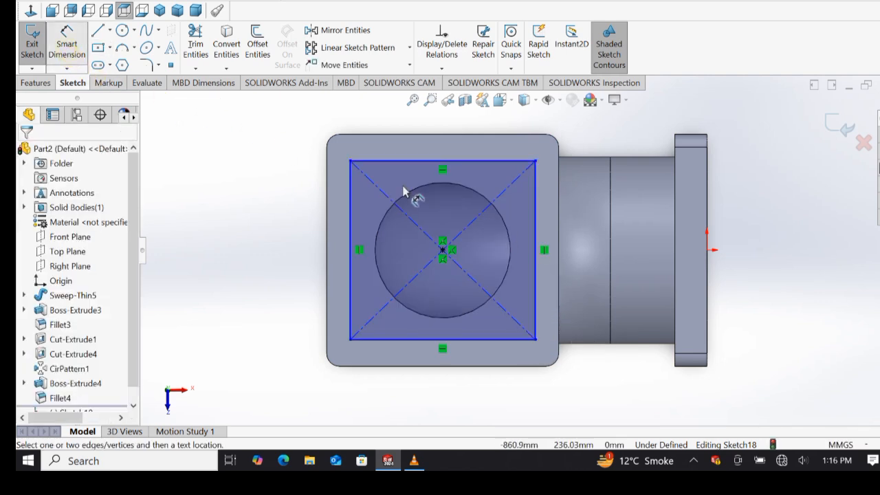
{"action": "left_click", "coordinate": [536, 304]}
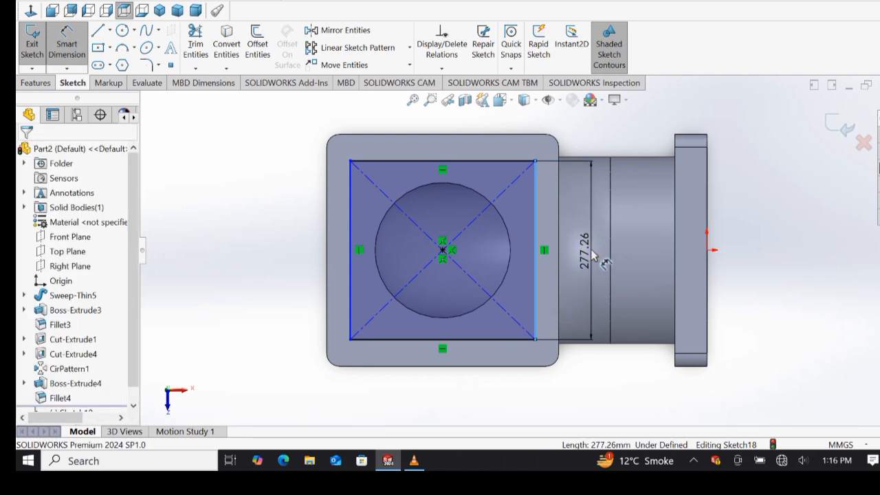
{"action": "left_click", "coordinate": [592, 256]}
{"action": "type", "text": "2"}
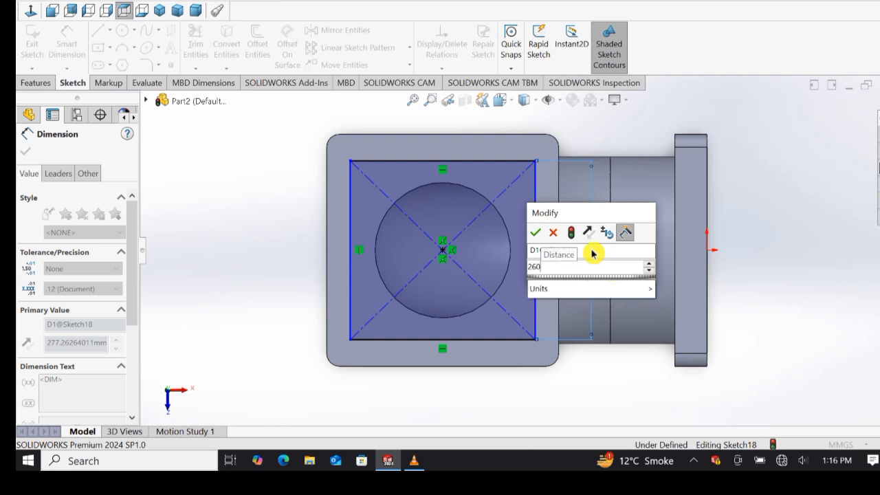
{"action": "type", "text": "60"}
{"action": "key", "text": "Return"}
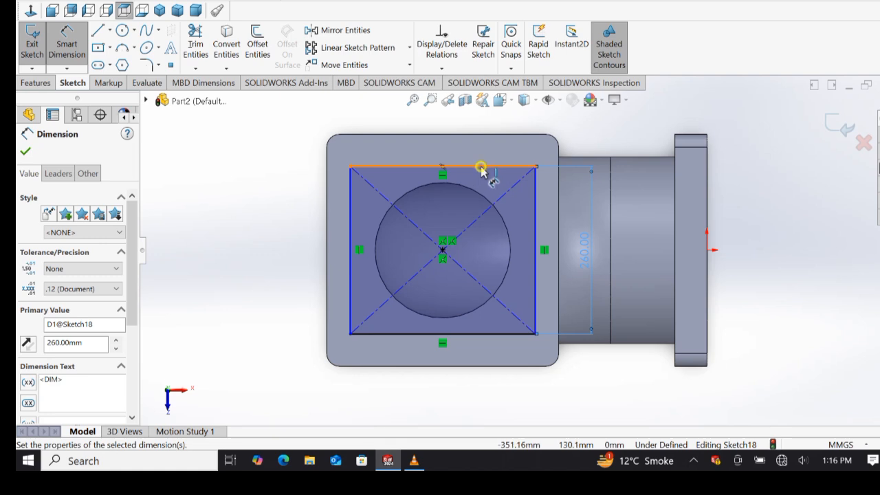
Step: Dimension the horizontal side of the rectangle on the new flange to 260 mm
{"action": "left_click", "coordinate": [482, 170]}
{"action": "left_click", "coordinate": [492, 125]}
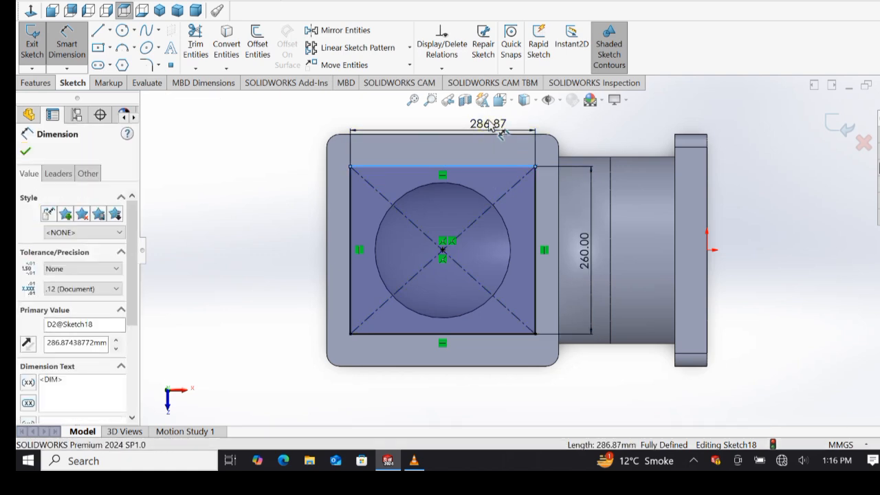
{"action": "type", "text": "260"}
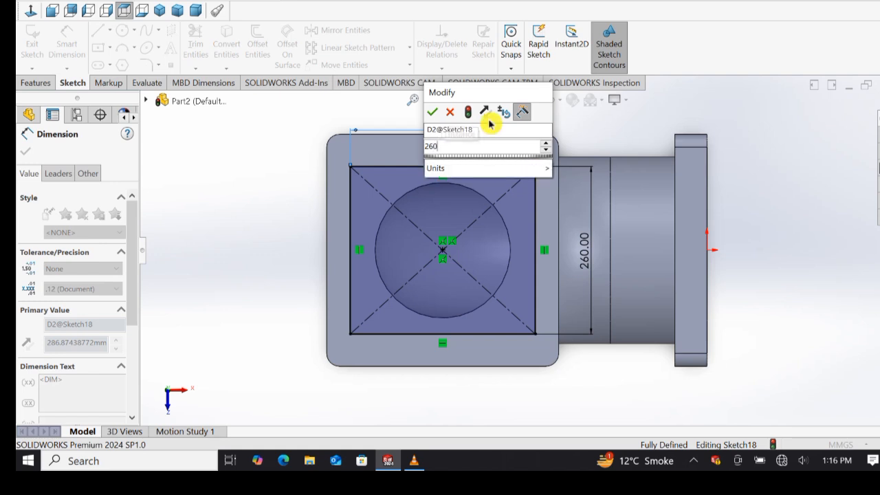
{"action": "key", "text": "Return"}
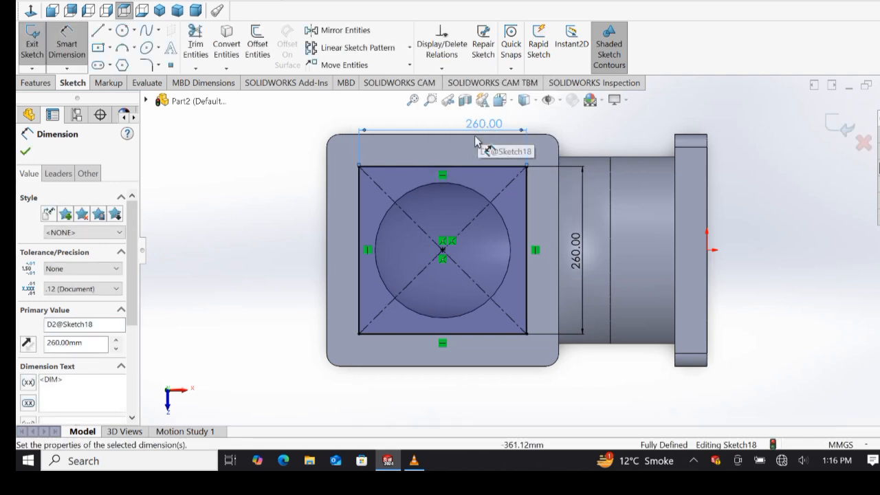
{"action": "key", "text": "Escape"}
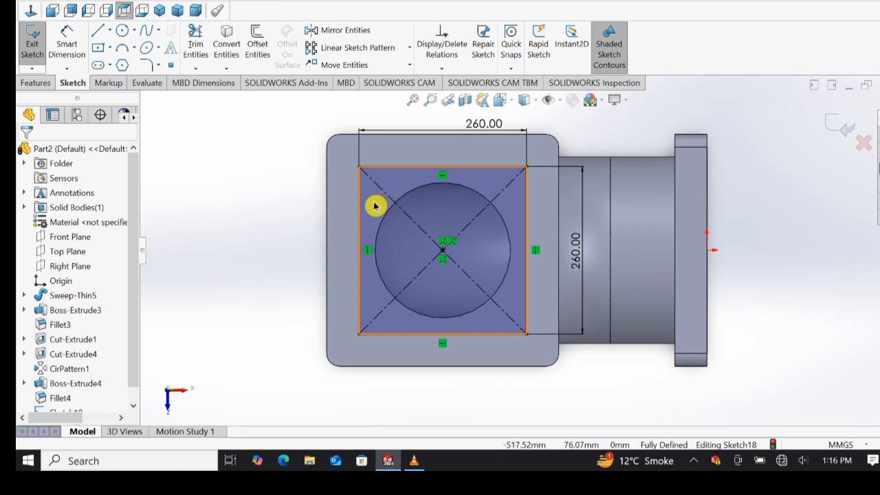
Step: Convert the four sides of the 260 mm square to construction geometry
{"action": "left_click", "coordinate": [375, 206]}
{"action": "scroll", "coordinate": [98, 372], "scroll_direction": "down", "scroll_amount": 3}
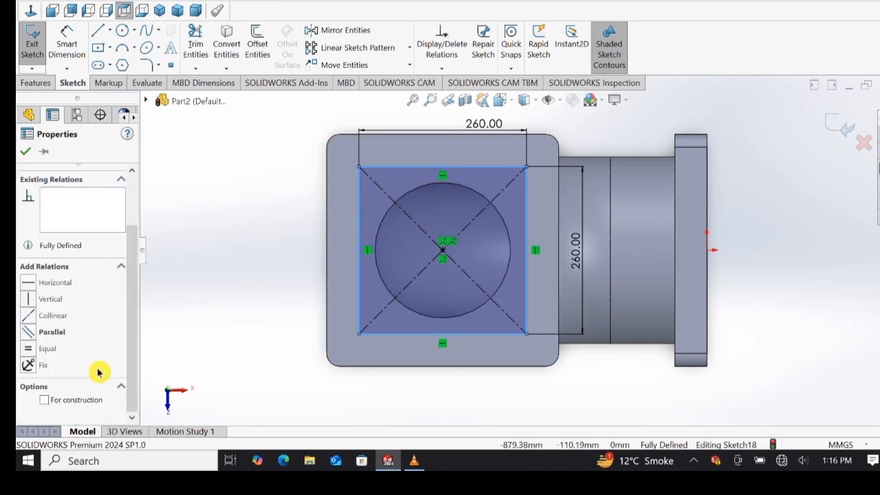
{"action": "left_click", "coordinate": [45, 401]}
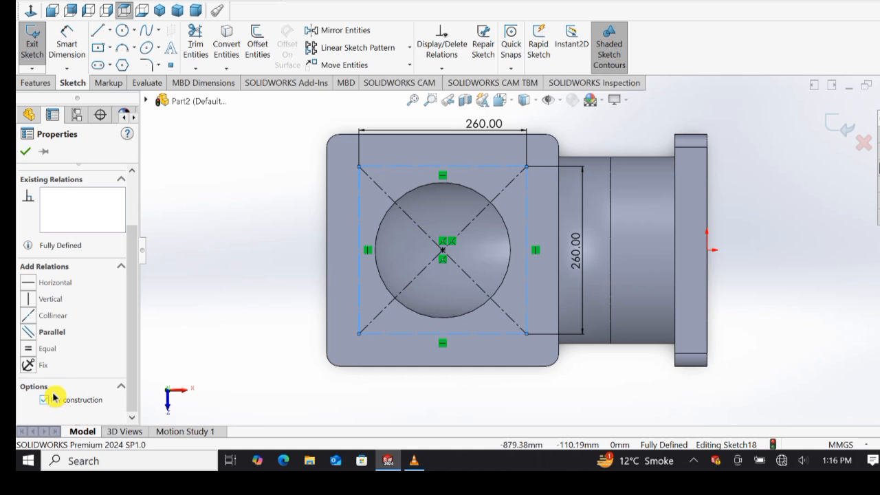
{"action": "left_click", "coordinate": [25, 154]}
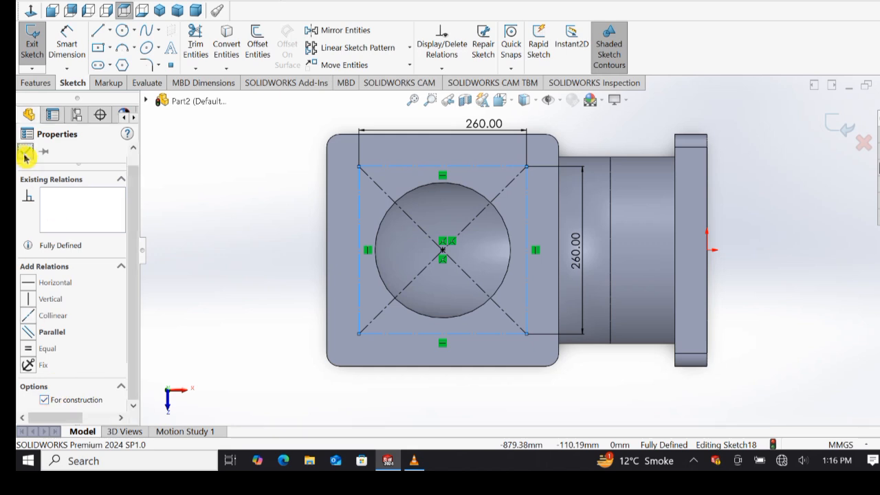
{"action": "left_click", "coordinate": [121, 32]}
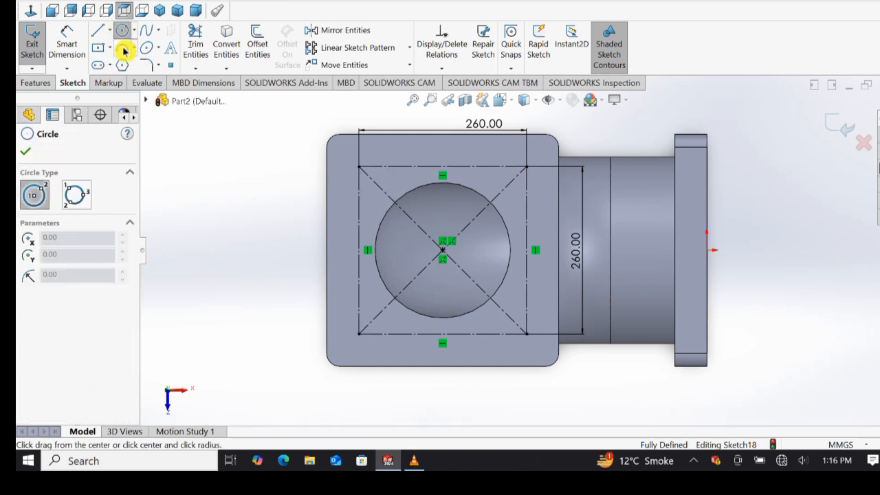
{"action": "left_click", "coordinate": [358, 166]}
{"action": "key", "text": "Escape"}
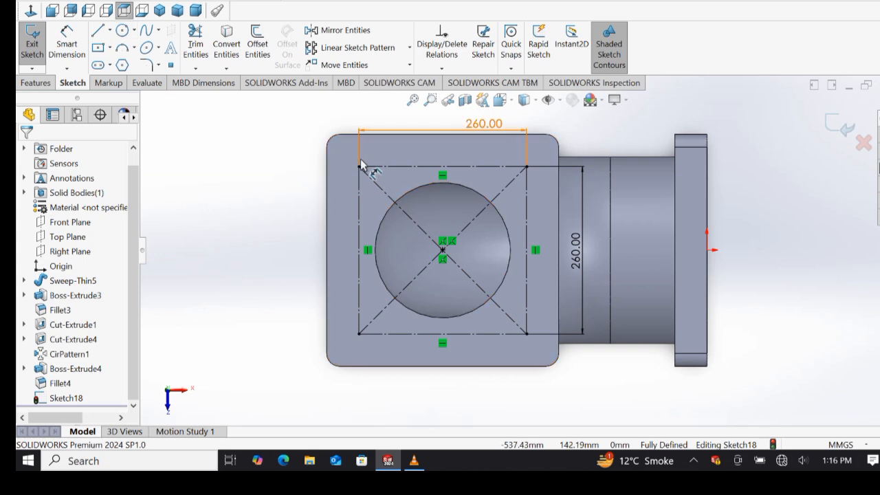
Step: Draw a circle about 63 mm in diameter centred on the construction square's upper-left corner
{"action": "left_click", "coordinate": [123, 31]}
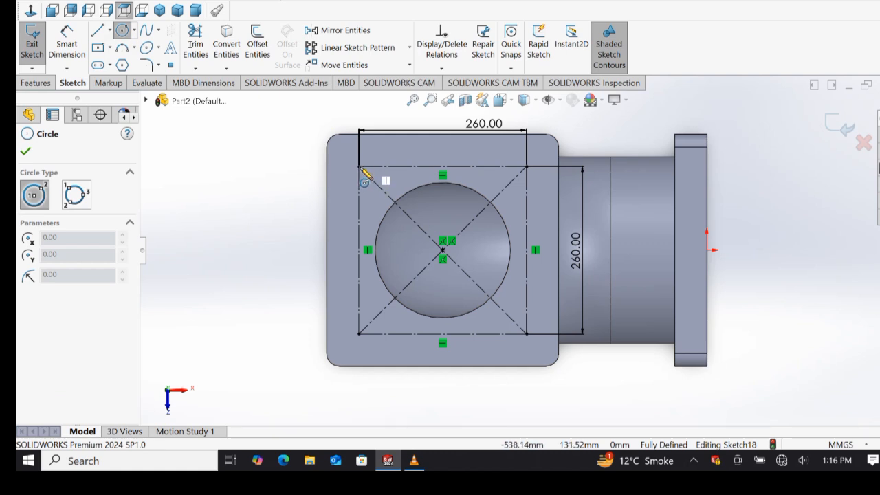
{"action": "left_click", "coordinate": [358, 166]}
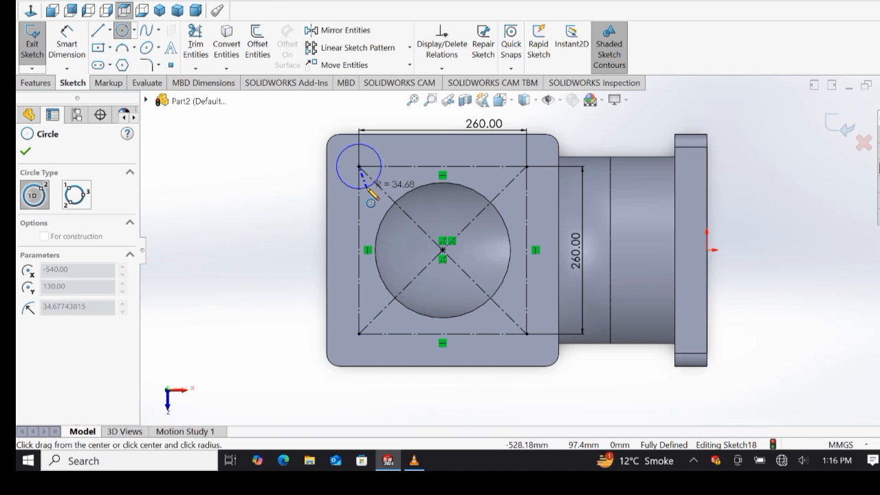
{"action": "left_click", "coordinate": [366, 183]}
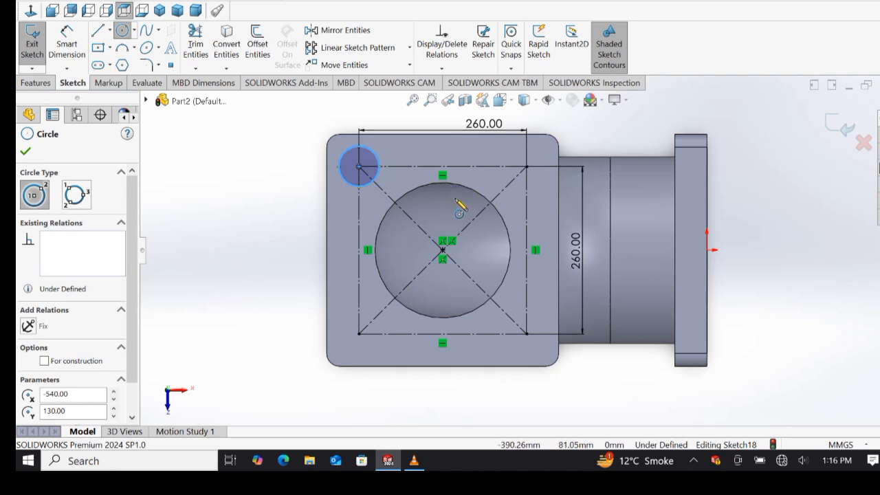
{"action": "key", "text": "Escape"}
Step: Dimension the corner circle's diameter to 60 mm
{"action": "left_click", "coordinate": [65, 36]}
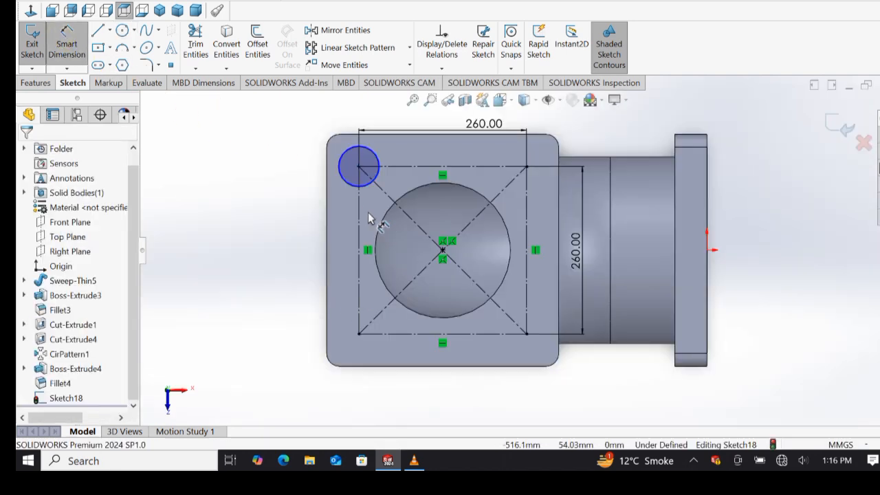
{"action": "left_click", "coordinate": [336, 174]}
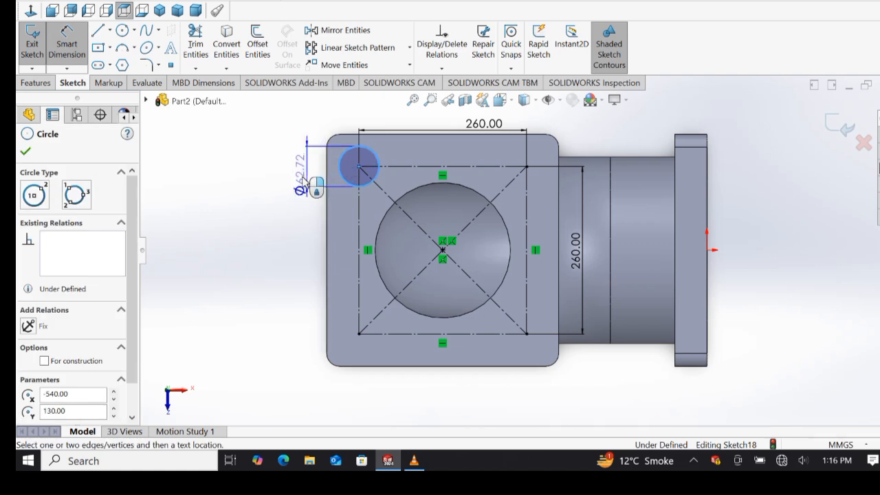
{"action": "left_click", "coordinate": [309, 173]}
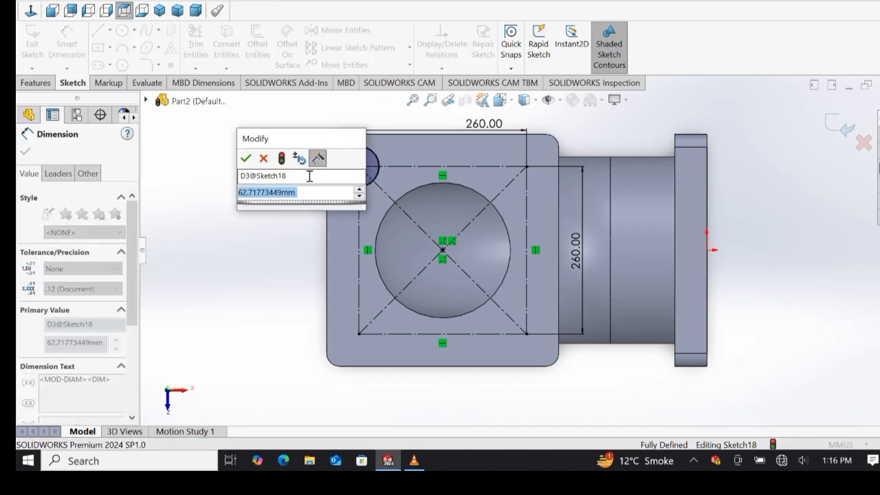
{"action": "type", "text": "60"}
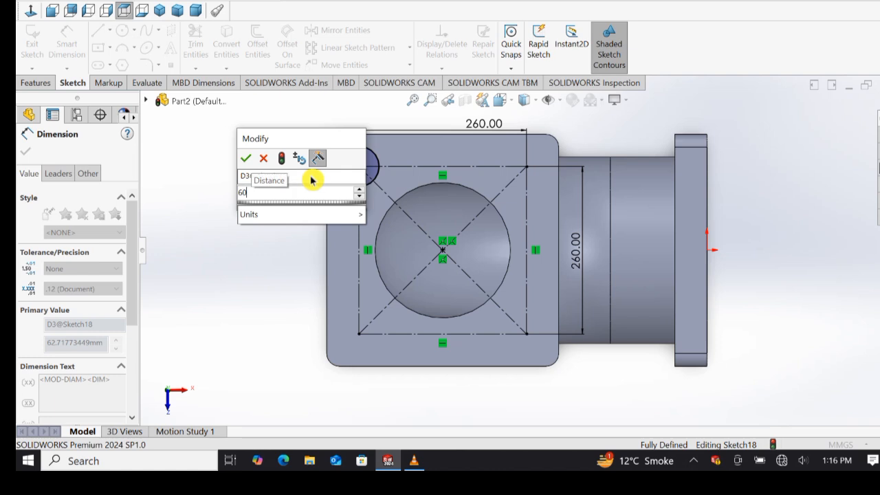
{"action": "key", "text": "Return"}
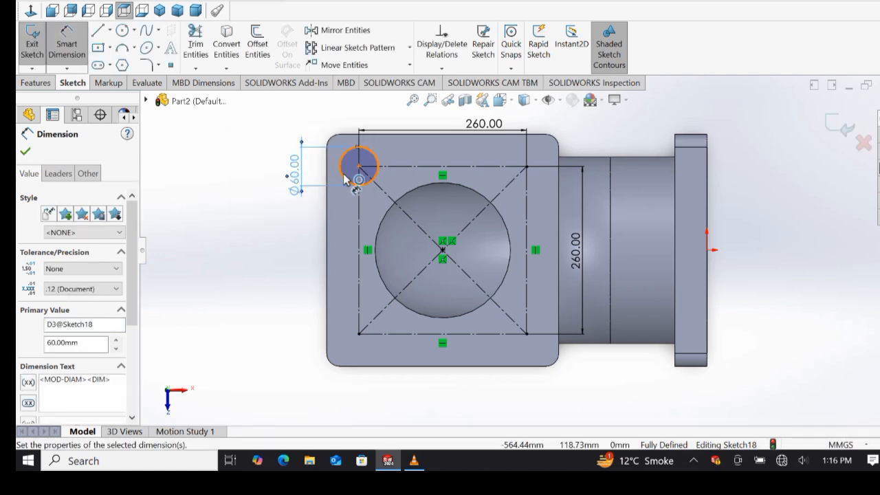
{"action": "key", "text": "Escape"}
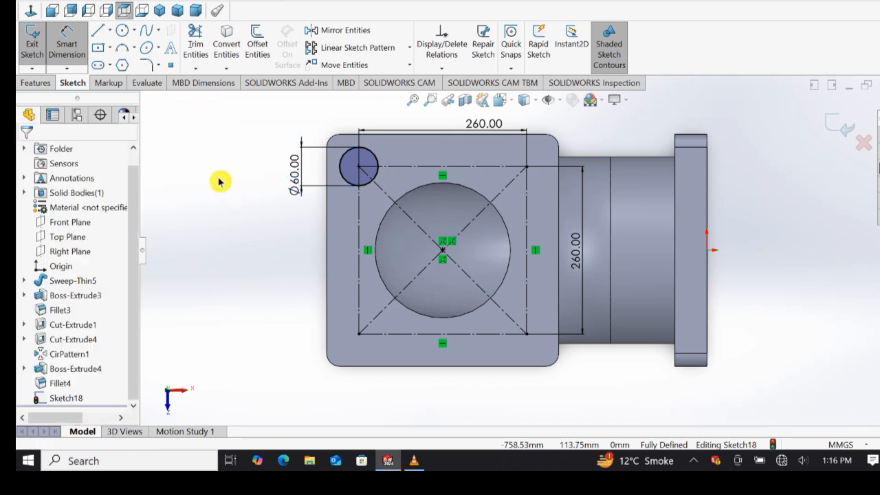
Step: Cut the 60 mm corner circle into the flange with a Blind Extruded Cut 10 mm deep
{"action": "left_click", "coordinate": [25, 83]}
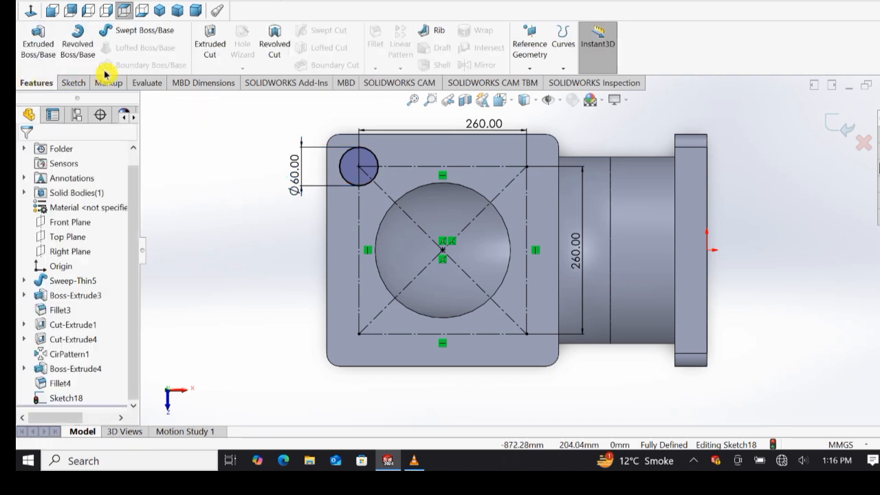
{"action": "left_click", "coordinate": [210, 45]}
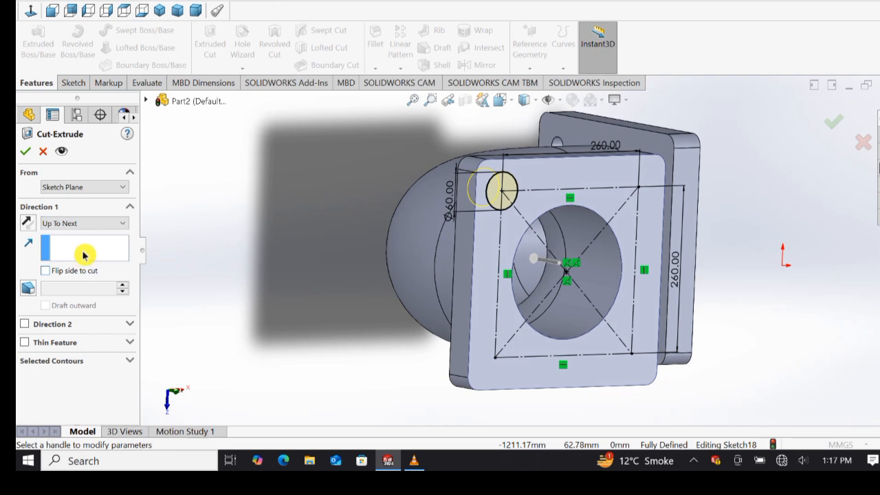
{"action": "left_click", "coordinate": [77, 225]}
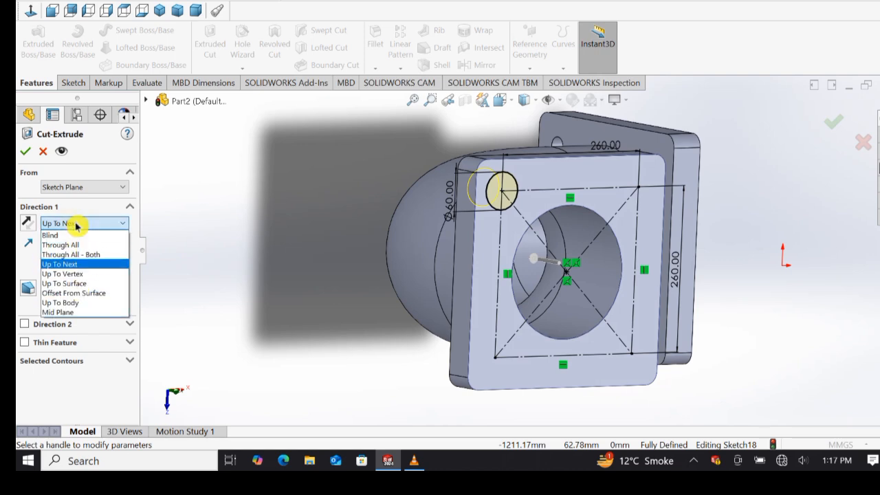
{"action": "left_click", "coordinate": [72, 235]}
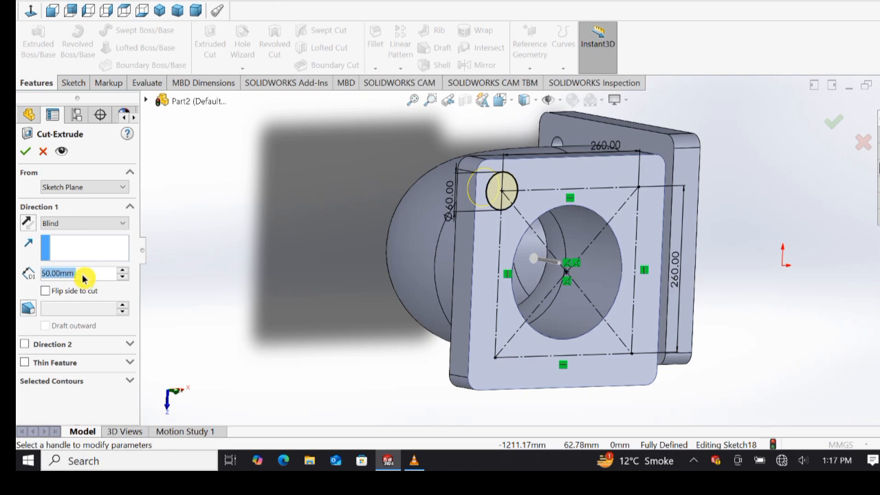
{"action": "type", "text": "10"}
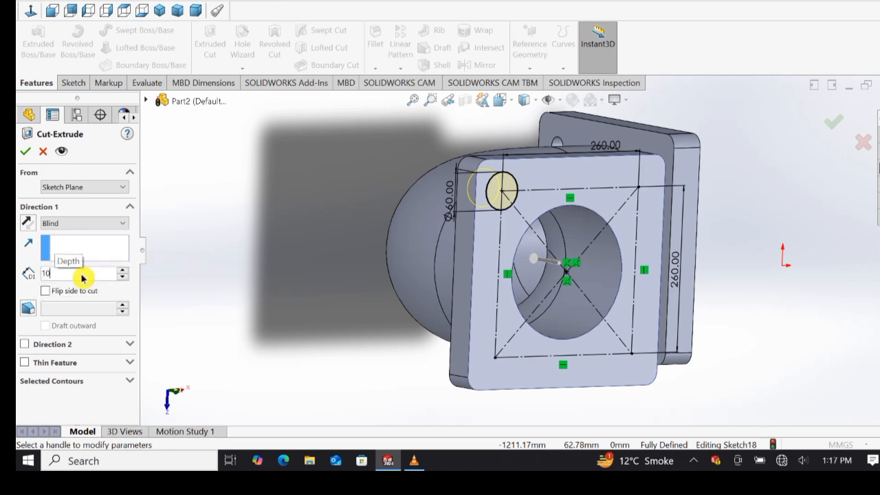
{"action": "key", "text": "Return"}
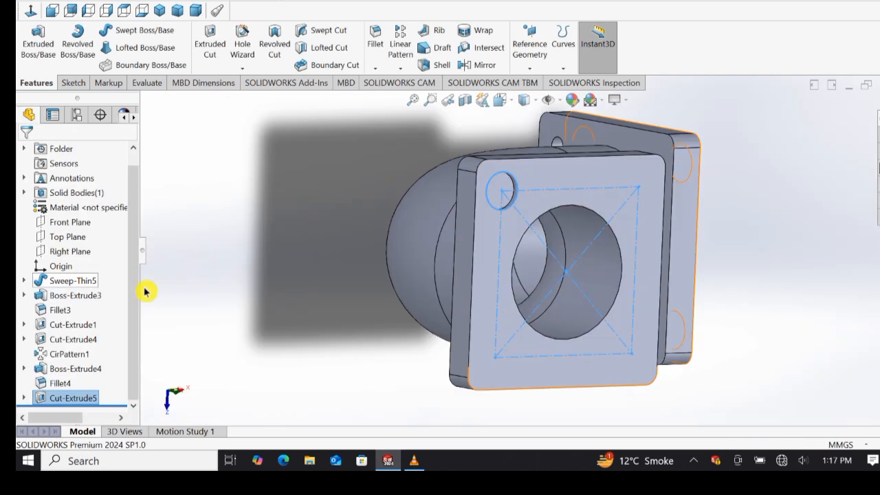
{"action": "left_click", "coordinate": [265, 272]}
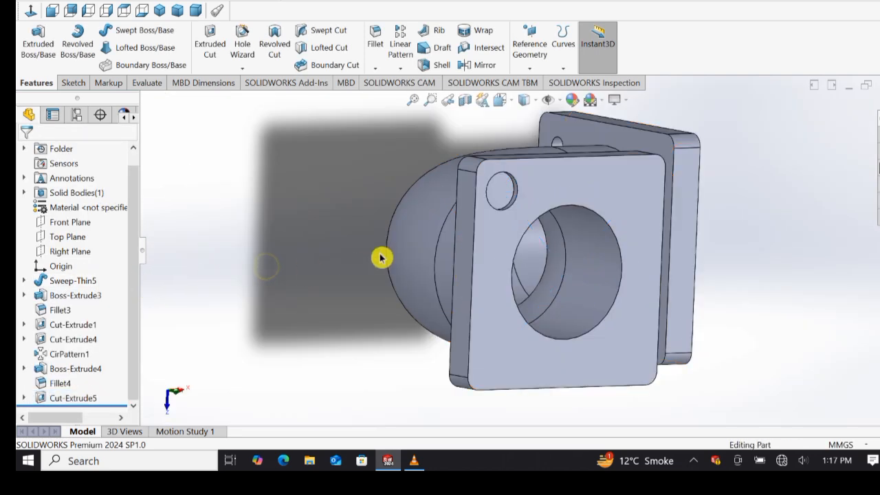
Step: Start a sketch on the counterbore's floor and draw a concentric circle about 32 mm in diameter
{"action": "left_click", "coordinate": [500, 196]}
{"action": "left_click", "coordinate": [542, 168]}
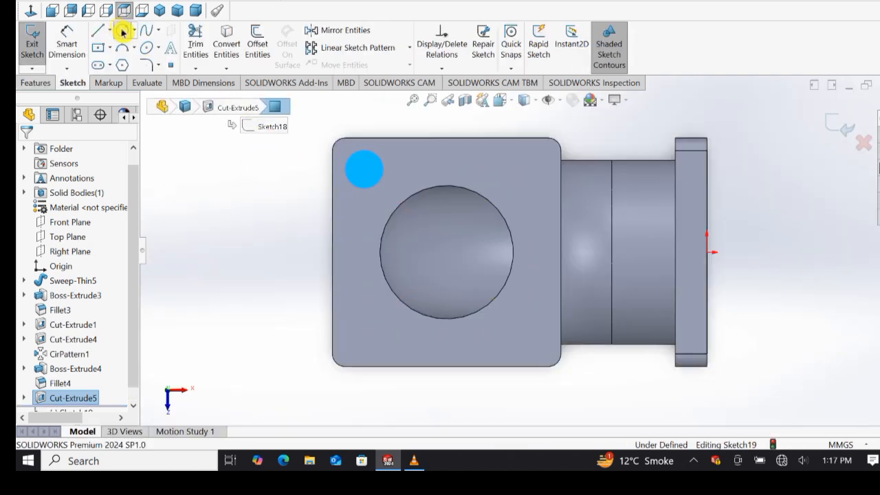
{"action": "left_click", "coordinate": [122, 32]}
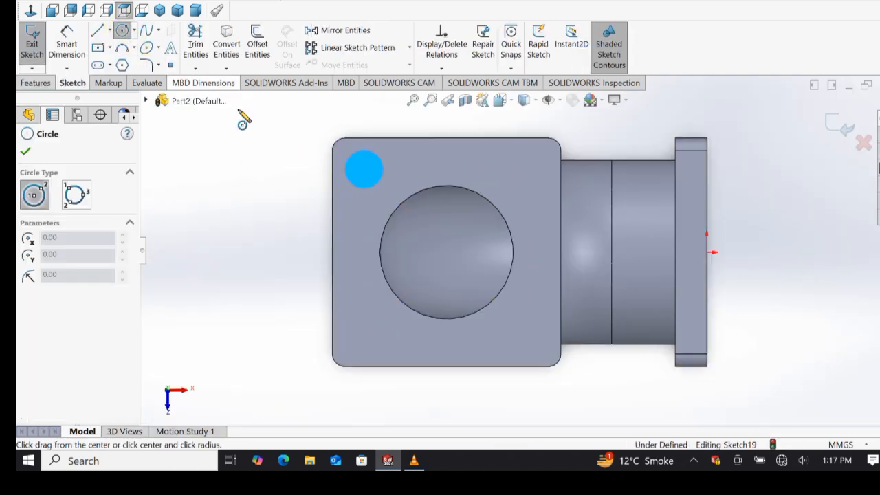
{"action": "left_click", "coordinate": [364, 170]}
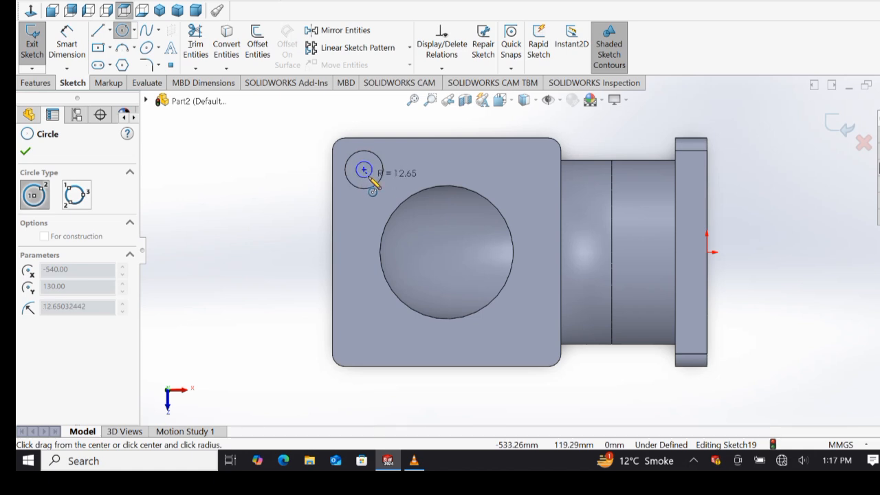
{"action": "left_click", "coordinate": [370, 177]}
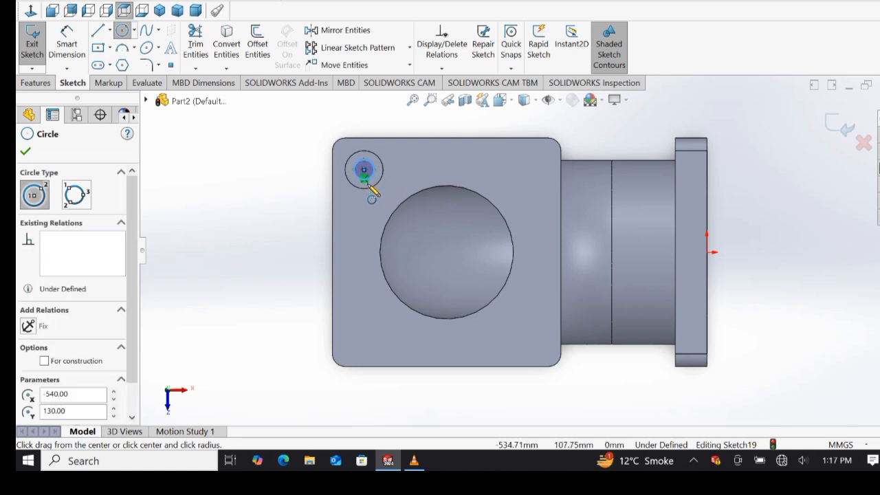
{"action": "key", "text": "Escape"}
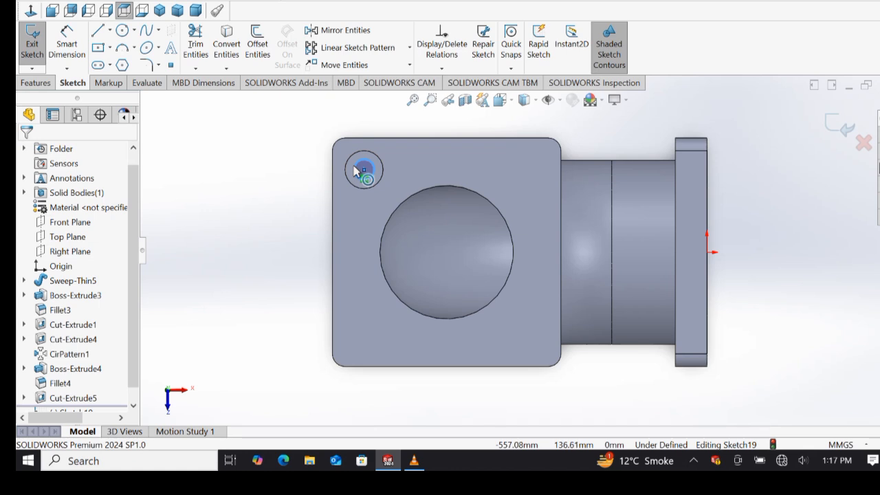
Step: Dimension the diameter of the circle inside the counterbore to 30 mm
{"action": "left_click", "coordinate": [356, 172]}
{"action": "left_click", "coordinate": [403, 123]}
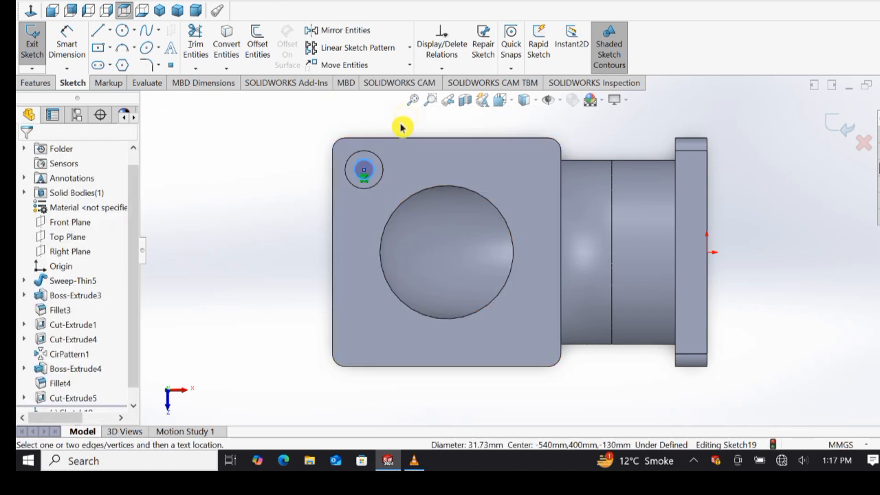
{"action": "left_click", "coordinate": [402, 127]}
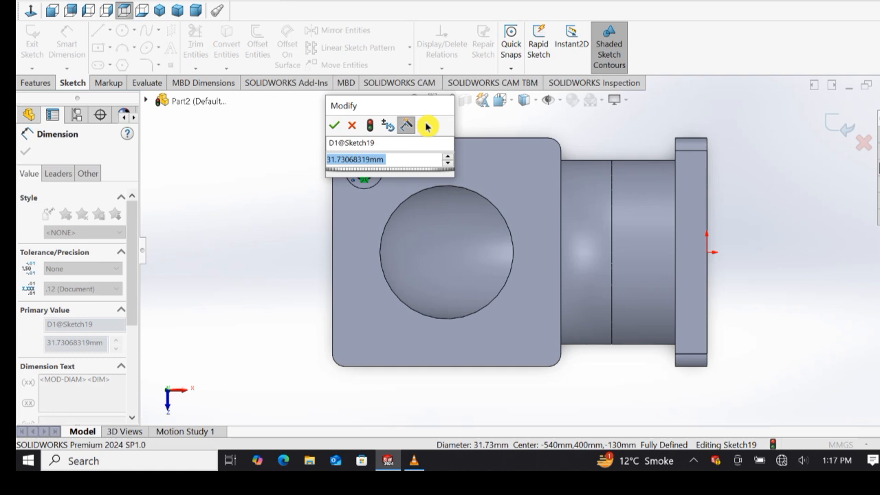
{"action": "type", "text": "30"}
{"action": "key", "text": "Return"}
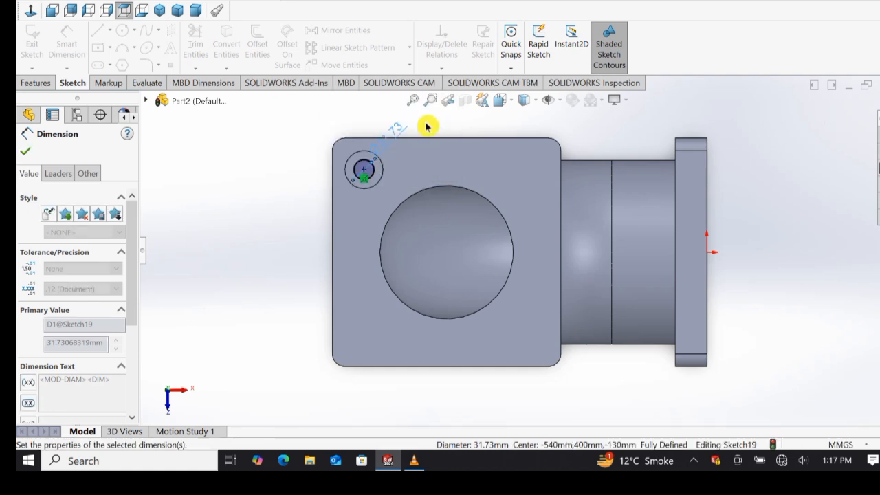
{"action": "left_click", "coordinate": [28, 153]}
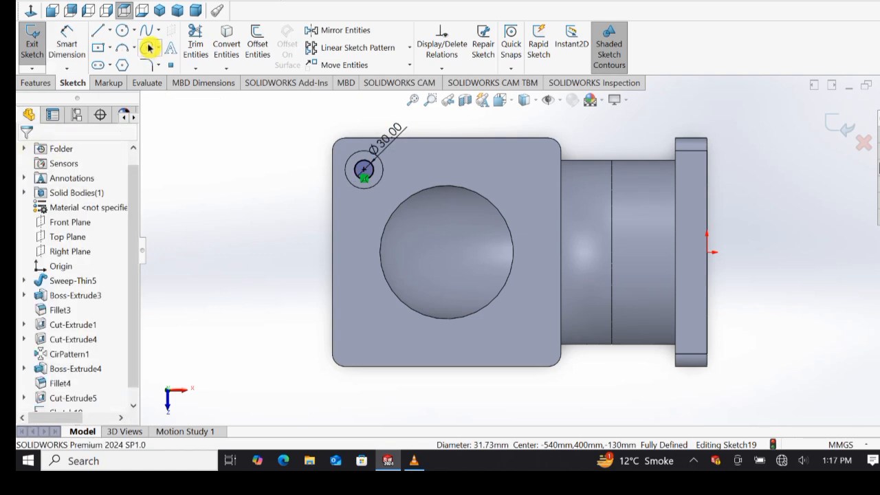
Step: Cut the 30 mm circle through the flange with an Extruded Cut set to Up To Next
{"action": "left_click", "coordinate": [40, 83]}
{"action": "left_click", "coordinate": [221, 58]}
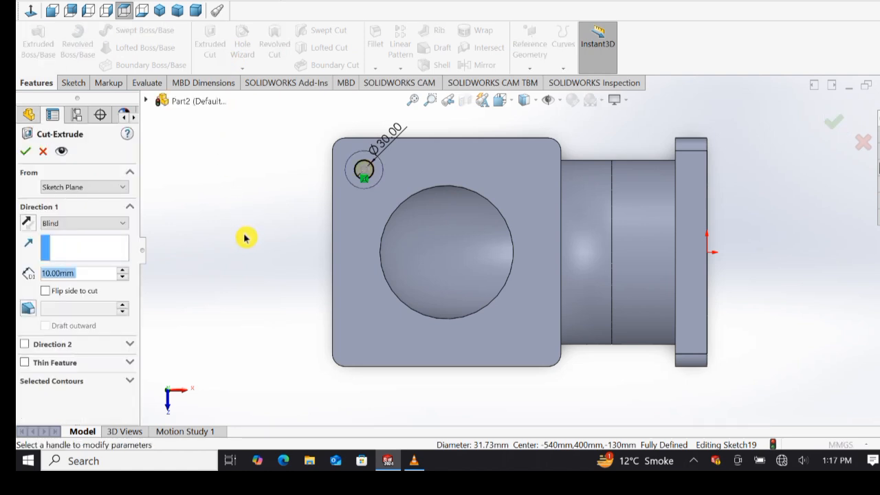
{"action": "left_click", "coordinate": [92, 225]}
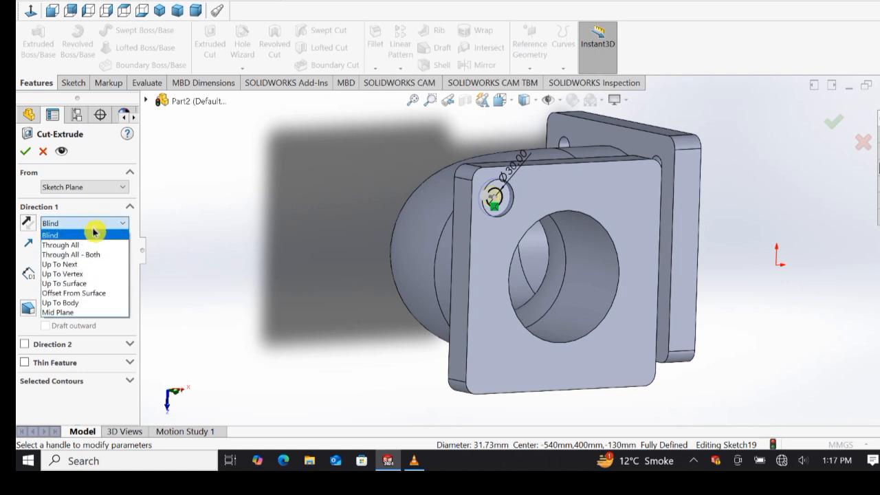
{"action": "left_click", "coordinate": [87, 265]}
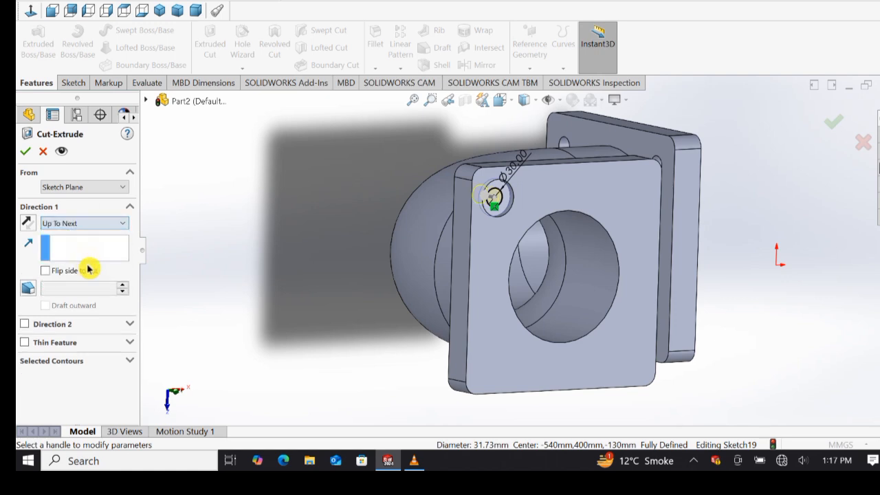
{"action": "left_click", "coordinate": [23, 152]}
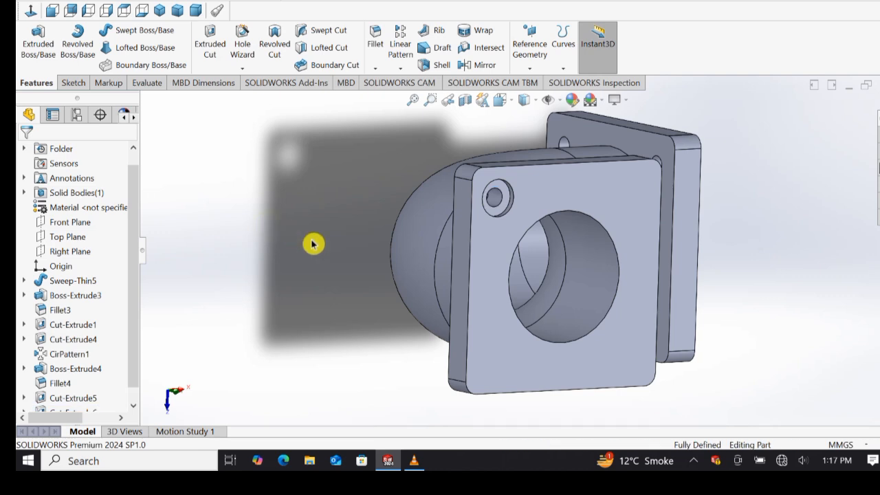
Step: Circular-pattern the counterbore and bolt hole cuts around the flange bore's face, with 4 equally spaced instances over 360°
{"action": "middle_click_drag", "start_coordinate": [368, 313], "coordinate": [344, 320]}
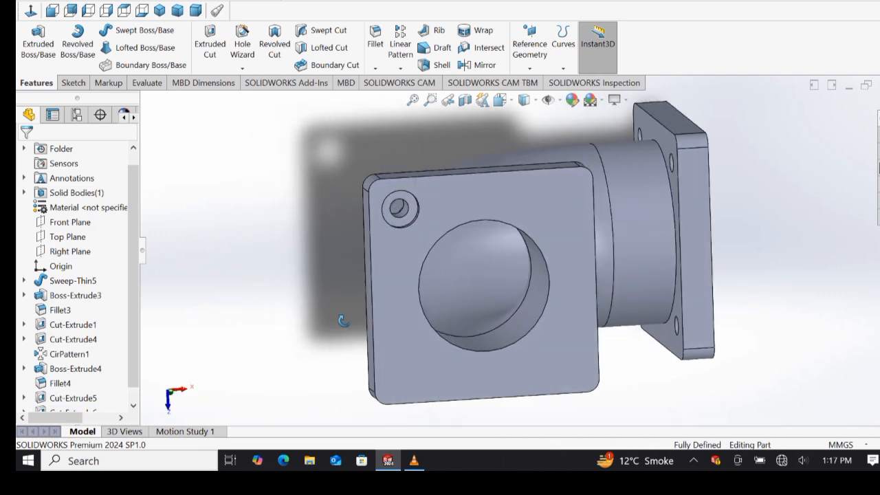
{"action": "left_click", "coordinate": [399, 69]}
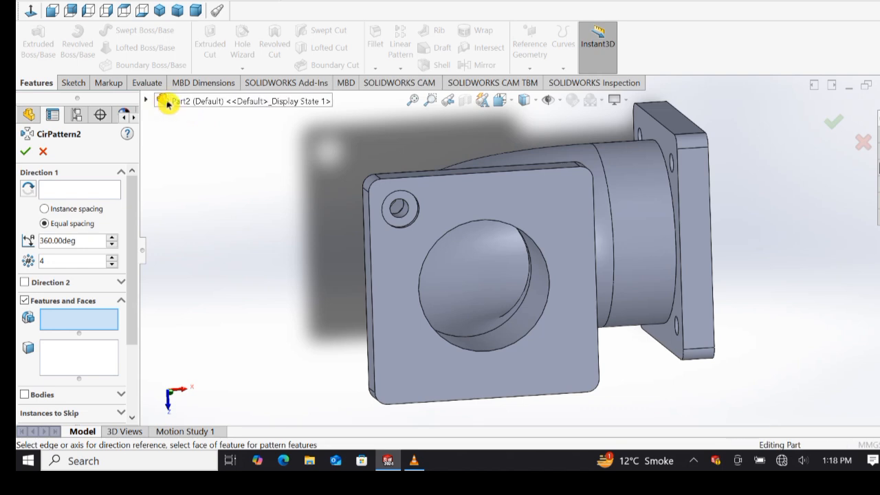
{"action": "left_click", "coordinate": [168, 103]}
{"action": "left_click", "coordinate": [219, 360]}
{"action": "left_click", "coordinate": [211, 379]}
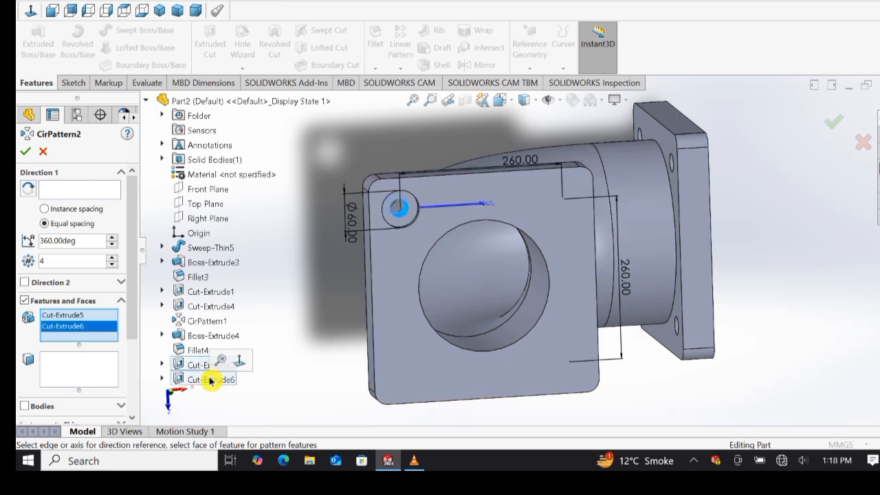
{"action": "left_click", "coordinate": [90, 191]}
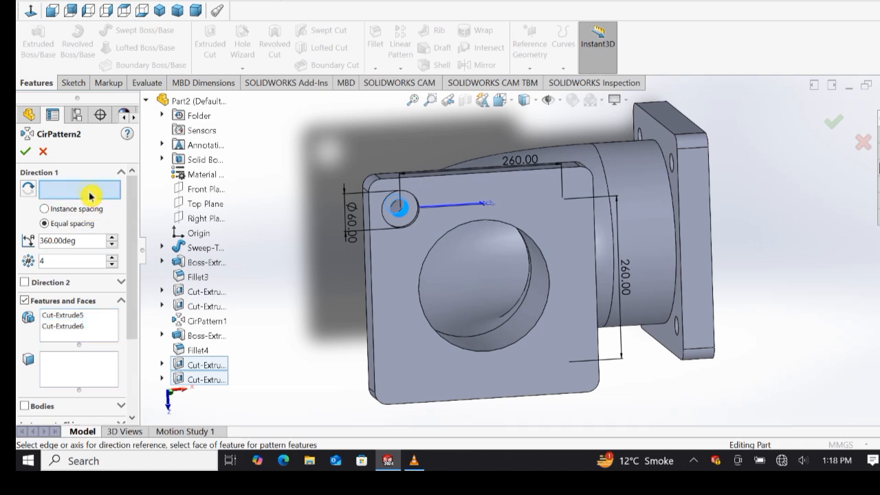
{"action": "left_click", "coordinate": [508, 331]}
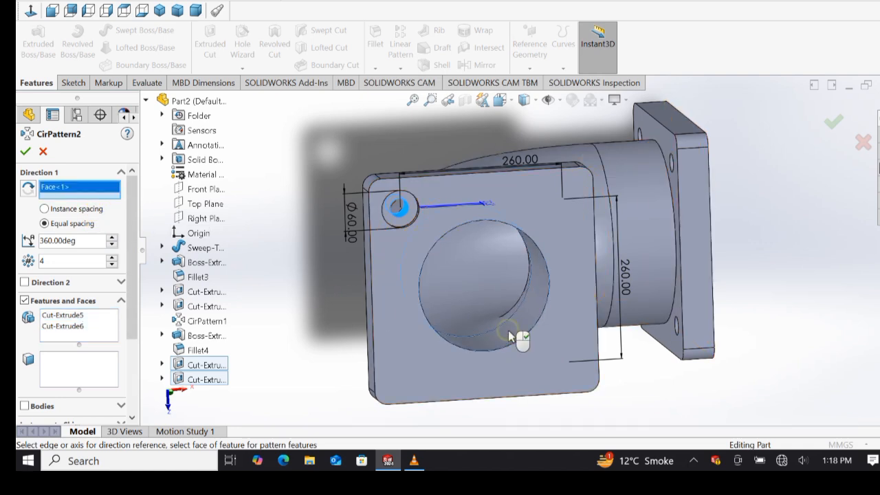
{"action": "left_click", "coordinate": [23, 152]}
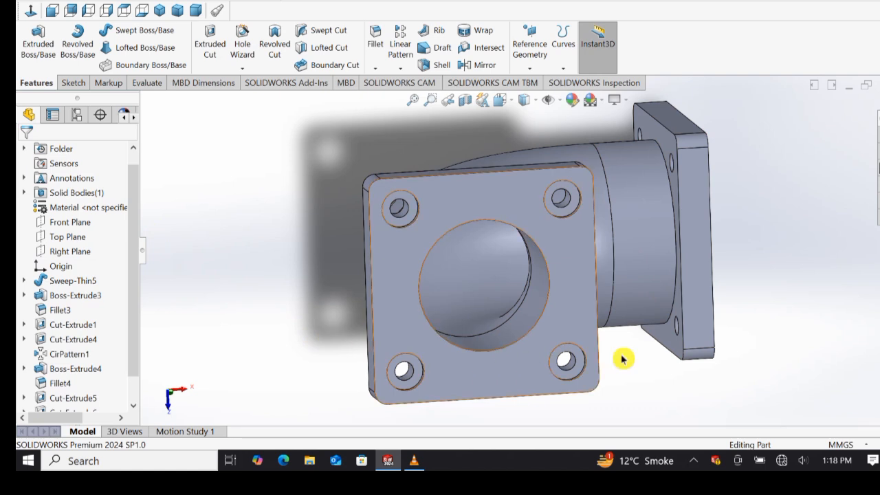
Step: Apply a golden-brown appearance from the Metal appearances to the whole part
{"action": "middle_click_drag", "start_coordinate": [654, 387], "coordinate": [567, 341]}
{"action": "scroll", "coordinate": [600, 319], "scroll_direction": "down", "scroll_amount": 2}
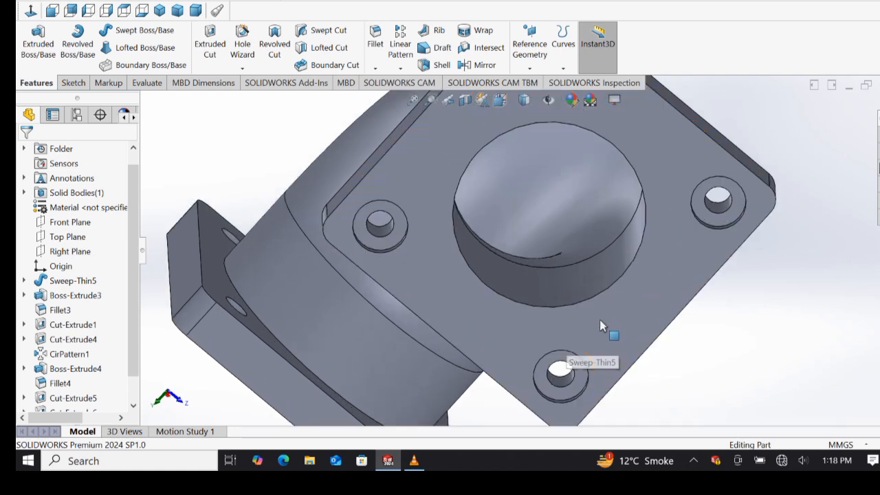
{"action": "scroll", "coordinate": [600, 319], "scroll_direction": "up", "scroll_amount": 3}
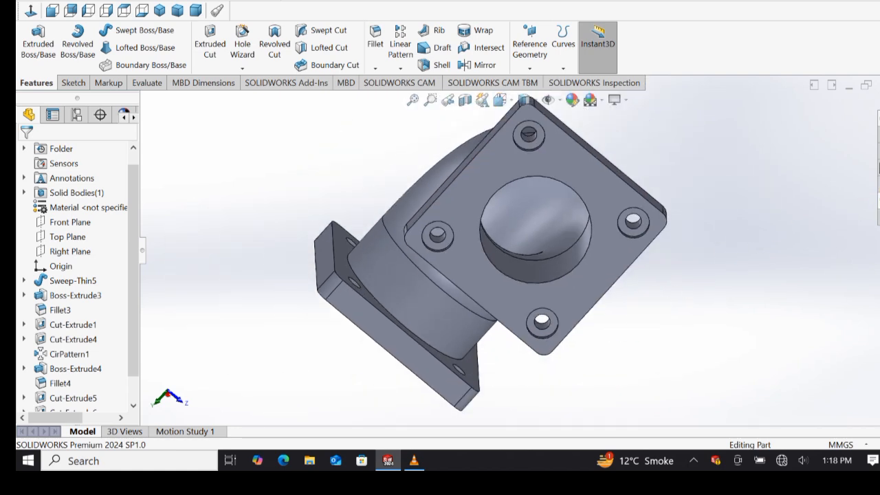
{"action": "left_click", "coordinate": [876, 199]}
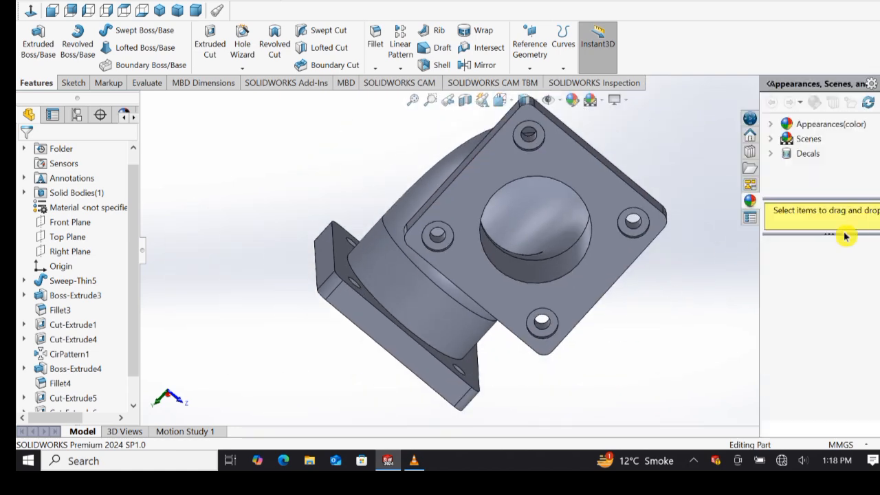
{"action": "left_click", "coordinate": [773, 140]}
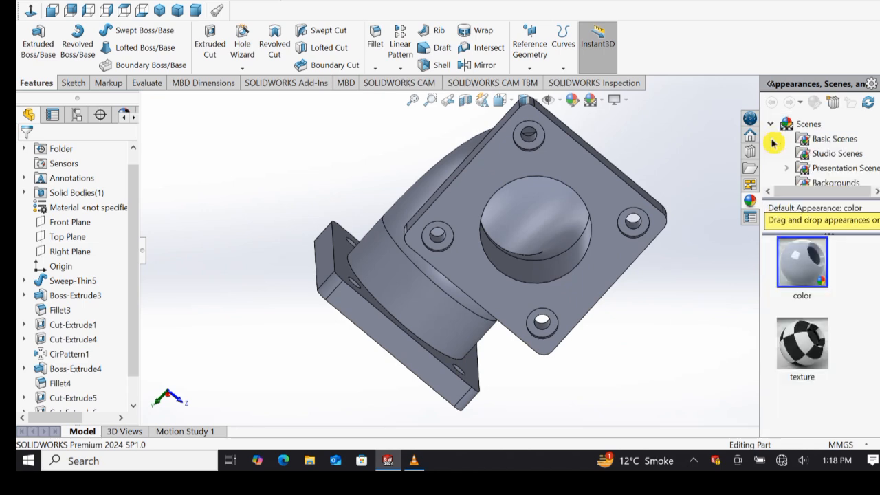
{"action": "scroll", "coordinate": [774, 142], "scroll_direction": "down", "scroll_amount": 1}
{"action": "scroll", "coordinate": [773, 143], "scroll_direction": "up", "scroll_amount": 1}
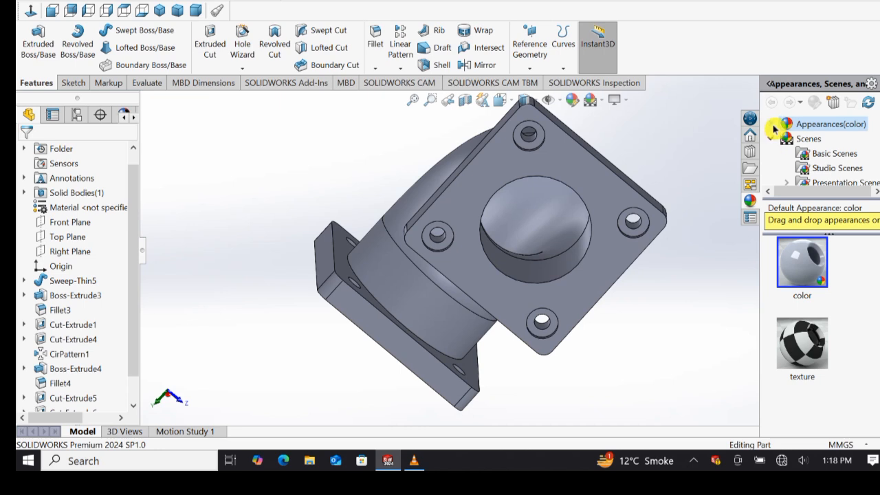
{"action": "left_click", "coordinate": [775, 127]}
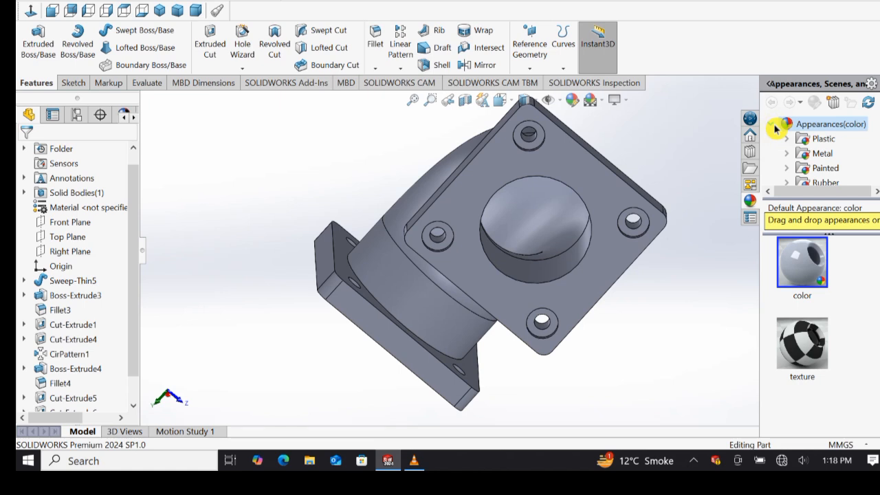
{"action": "left_click", "coordinate": [815, 157]}
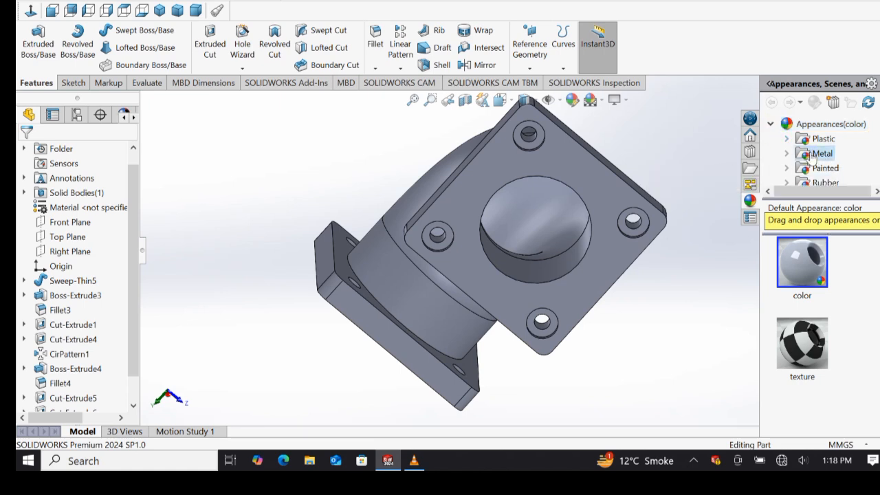
{"action": "scroll", "coordinate": [858, 352], "scroll_direction": "down", "scroll_amount": 6}
{"action": "scroll", "coordinate": [853, 354], "scroll_direction": "down", "scroll_amount": 2}
{"action": "double_click", "coordinate": [802, 288]}
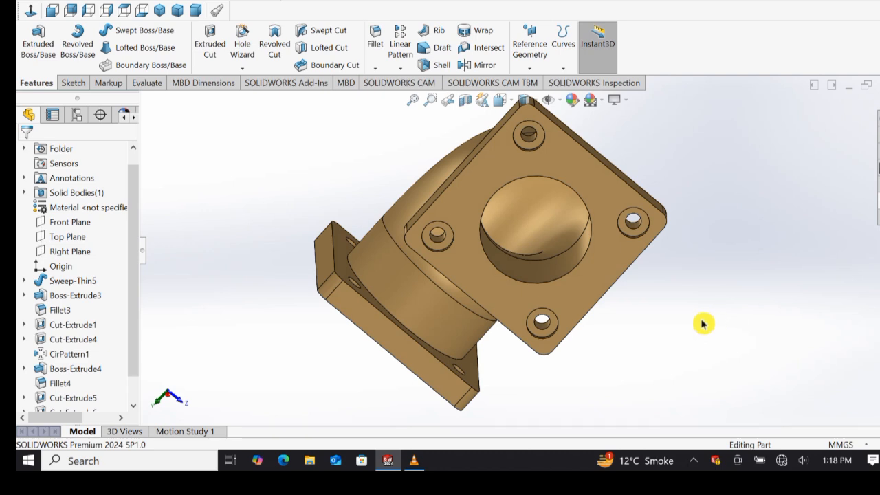
Step: Examine the finished elbow from several angles, including both flanges, their bolt holes and the outer bend
{"action": "middle_click_drag", "start_coordinate": [659, 334], "coordinate": [664, 294]}
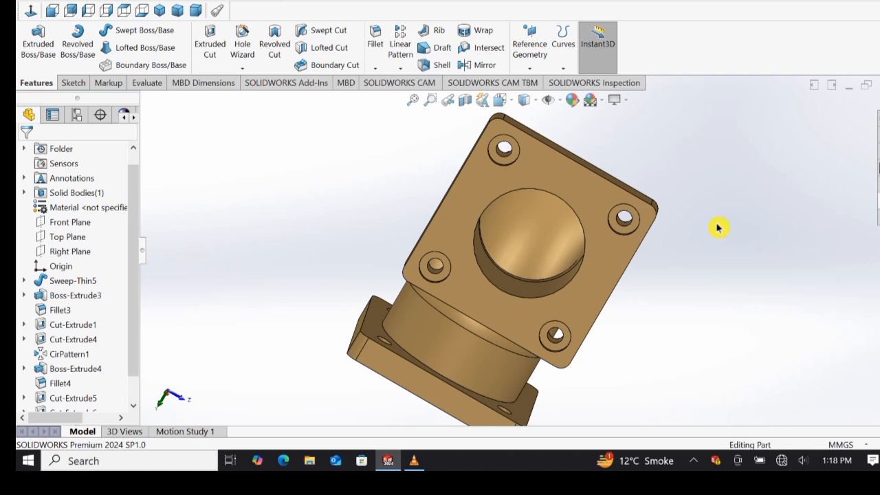
{"action": "scroll", "coordinate": [718, 227], "scroll_direction": "down", "scroll_amount": 2}
{"action": "scroll", "coordinate": [718, 227], "scroll_direction": "up", "scroll_amount": 5}
{"action": "middle_click_drag", "start_coordinate": [531, 360], "coordinate": [478, 194]}
{"action": "mouse_move", "coordinate": [588, 356]}
{"action": "middle_mouse_down"}
{"action": "mouse_move", "coordinate": [597, 348]}
{"action": "mouse_move", "coordinate": [577, 347]}
{"action": "middle_mouse_up"}
{"action": "middle_click_drag", "start_coordinate": [361, 333], "coordinate": [367, 198]}
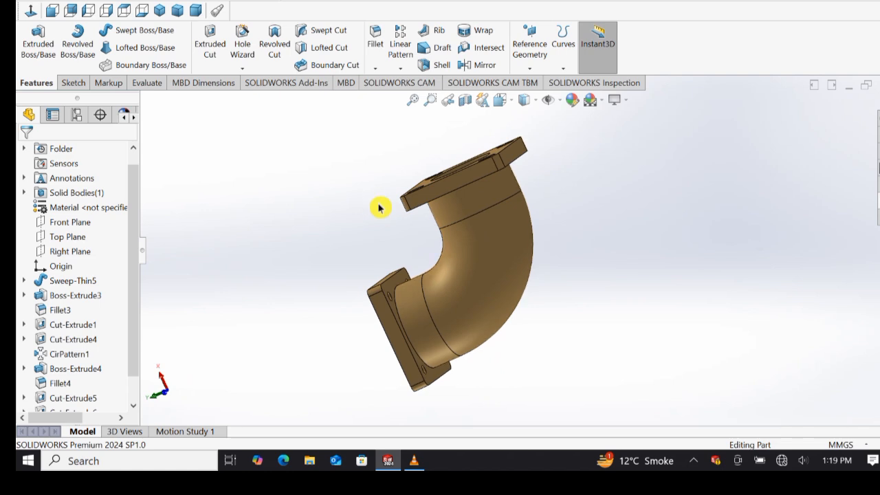
{"action": "mouse_move", "coordinate": [596, 293]}
{"action": "middle_mouse_down"}
{"action": "mouse_move", "coordinate": [579, 287]}
{"action": "mouse_move", "coordinate": [580, 273]}
{"action": "mouse_move", "coordinate": [592, 290]}
{"action": "middle_mouse_up"}
{"action": "middle_click_drag", "start_coordinate": [596, 289], "coordinate": [594, 354]}
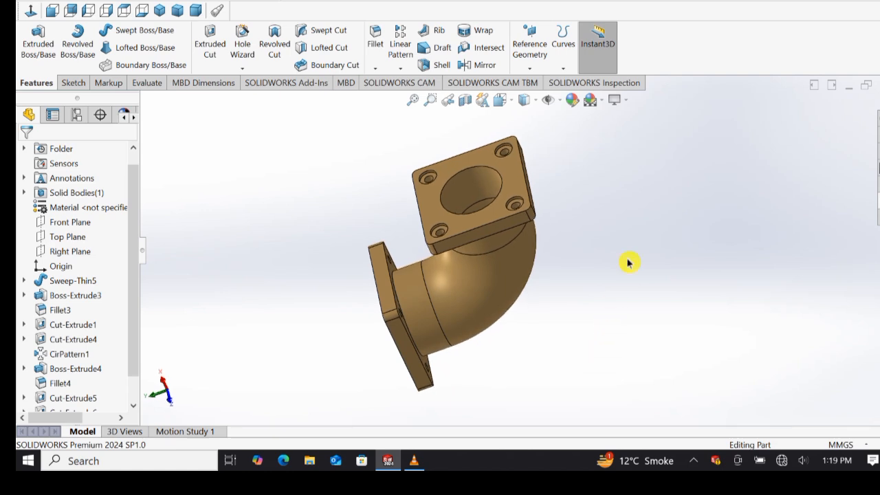